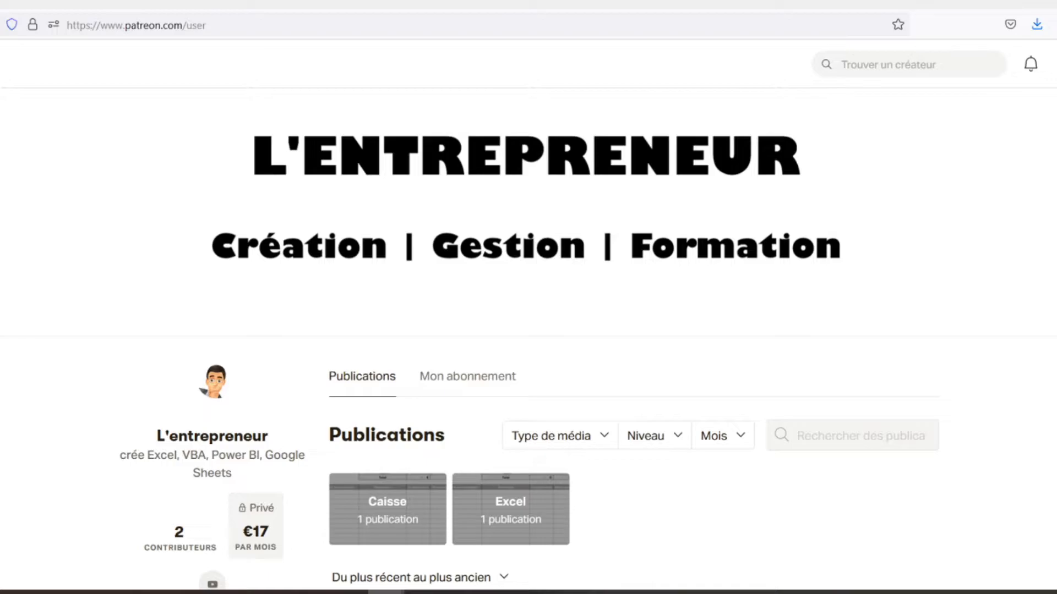
Look through the creator's Patreon publications, including the Feuilles de caisse post and its caisse.xlsx attachment.
scroll(527, 339, "down", 3)
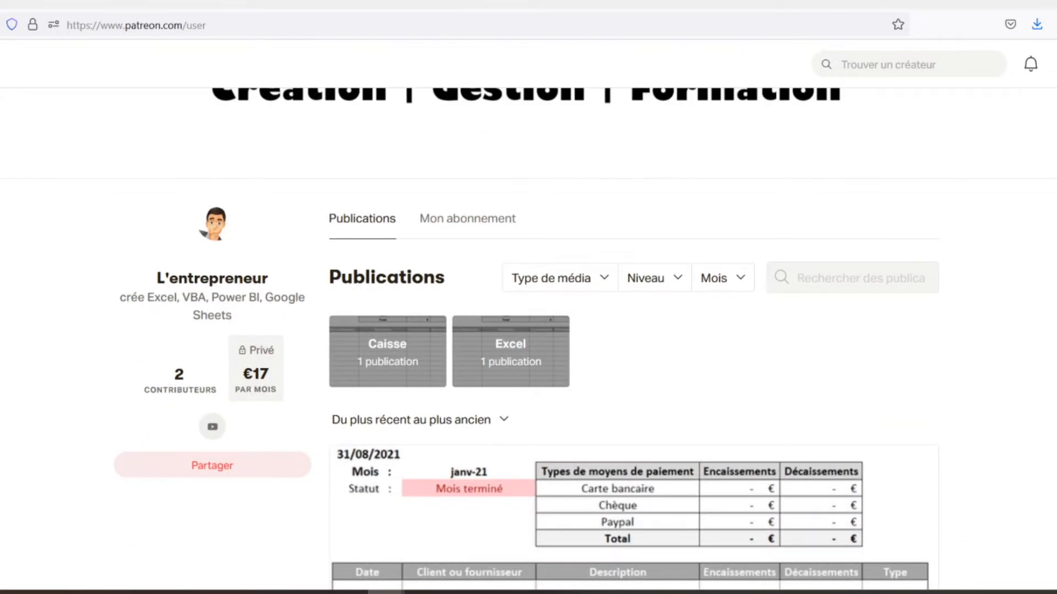
scroll(527, 338, "down", 2)
scroll(527, 339, "down", 3)
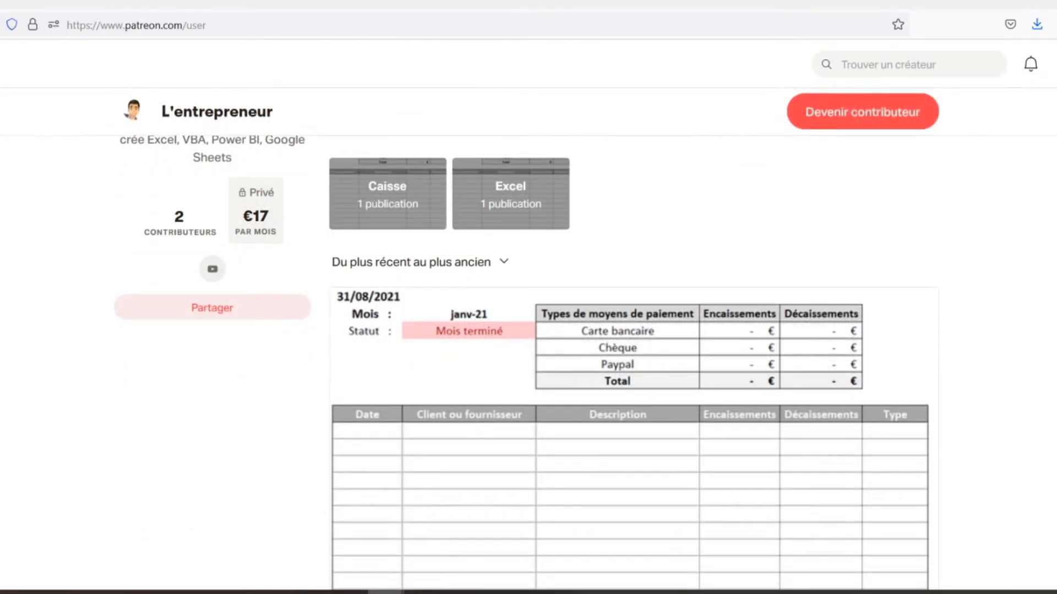
scroll(527, 338, "down", 2)
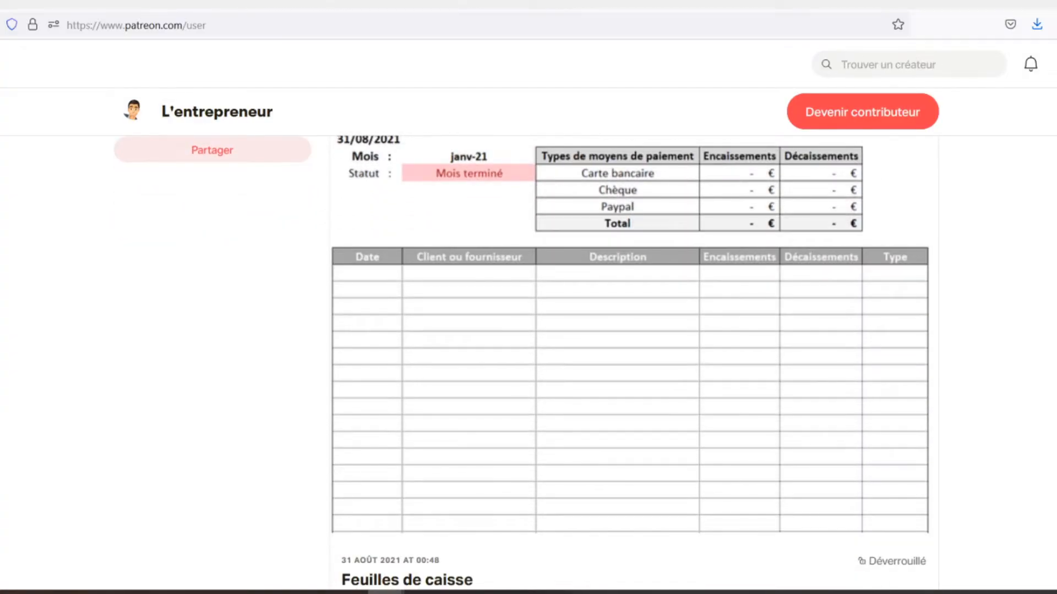
scroll(527, 338, "down", 2)
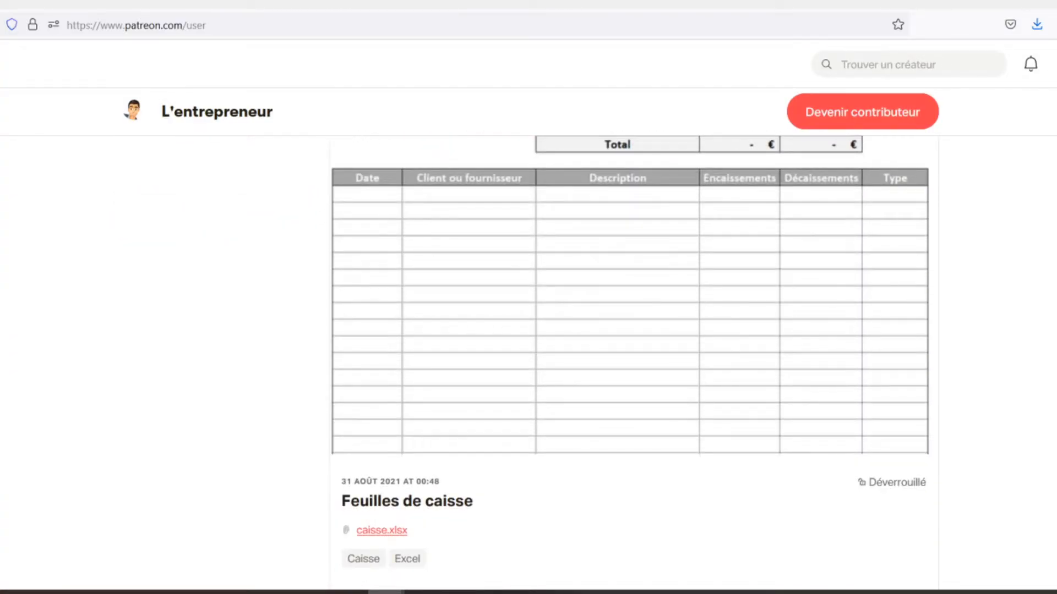
scroll(527, 339, "down", 2)
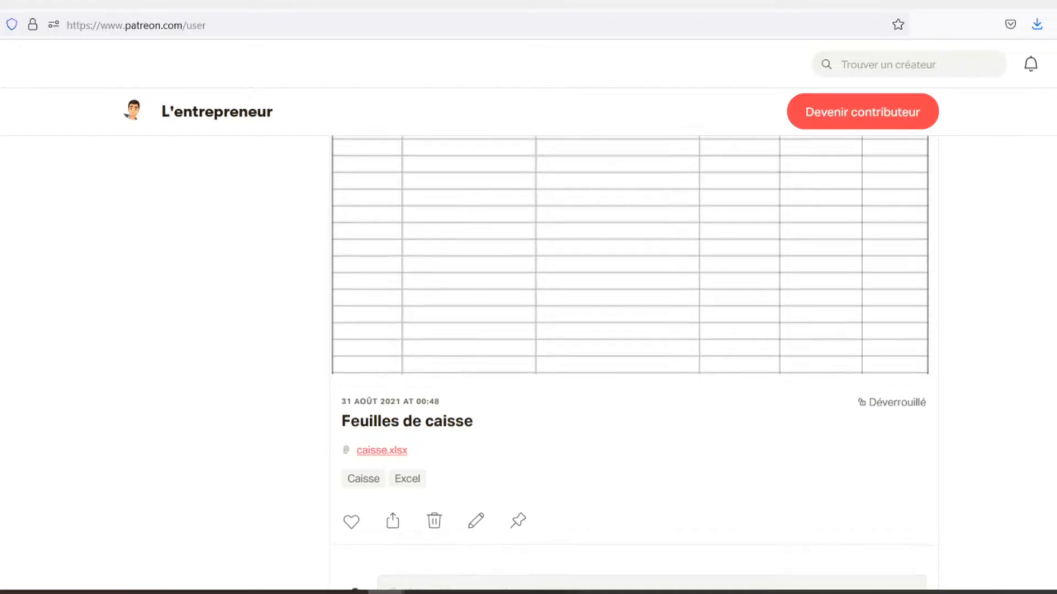
scroll(527, 338, "down", 2)
scroll(527, 339, "down", 2)
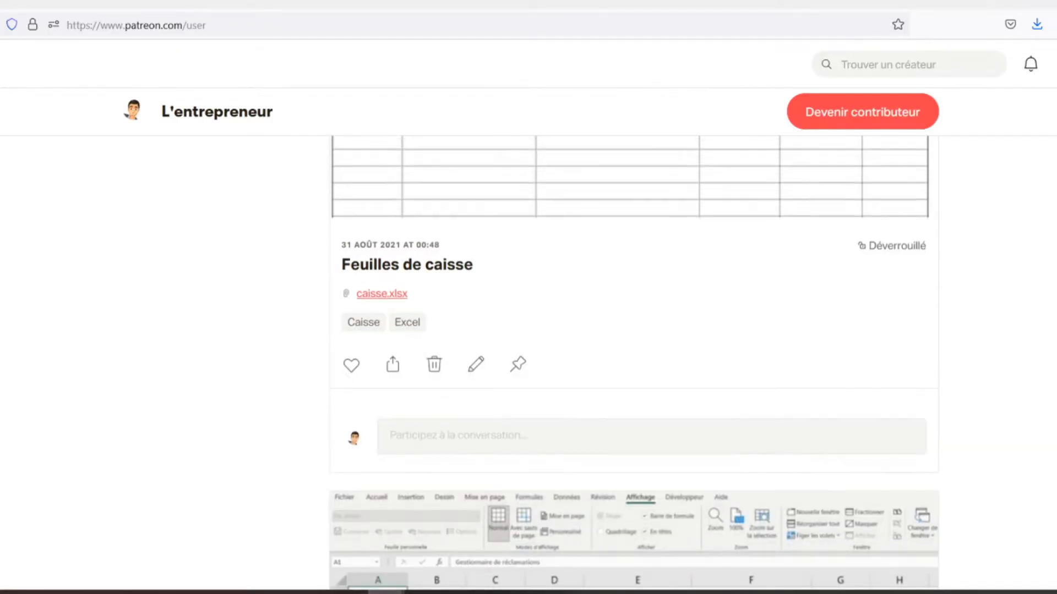
scroll(527, 338, "down", 2)
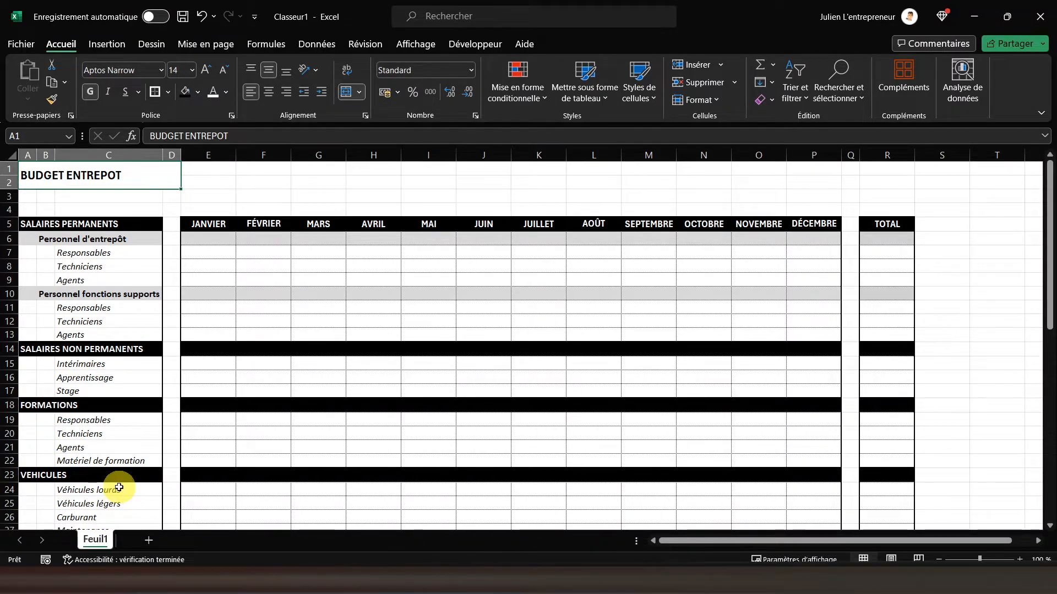
In the Excel workbook Classeur1, rename the Feuil1 sheet containing the warehouse budget as BUDGET.
double_click(91, 539)
type("budget")
key("BackSpace")
key("BackSpace")
key("BackSpace")
key("BackSpace")
key("BackSpace")
key("BackSpace")
type("BUDGET")
key("Return")
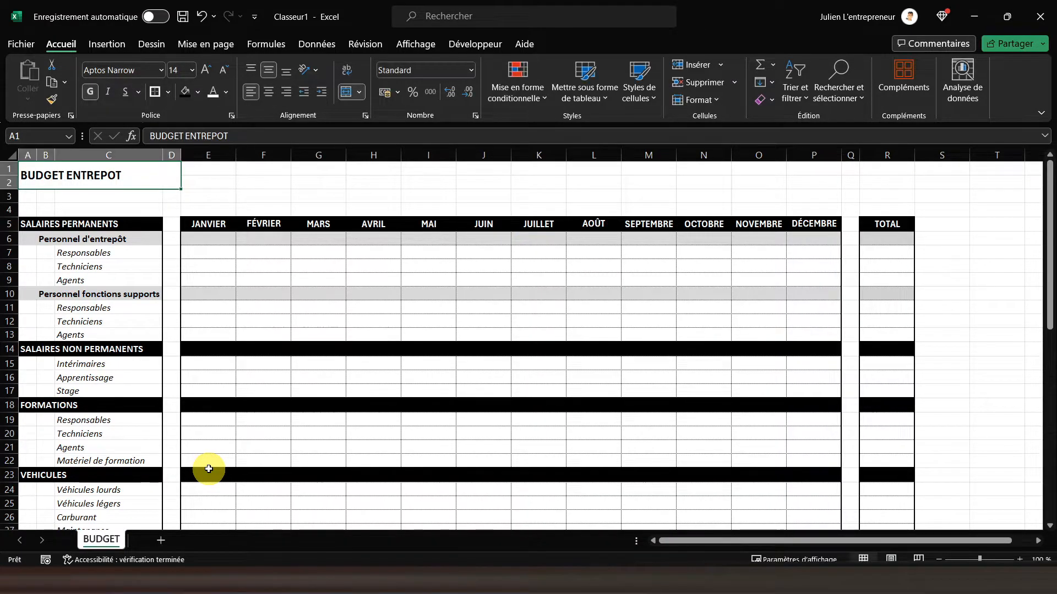
Add a new sheet after BUDGET and name it VEHICULES.
left_click(161, 539)
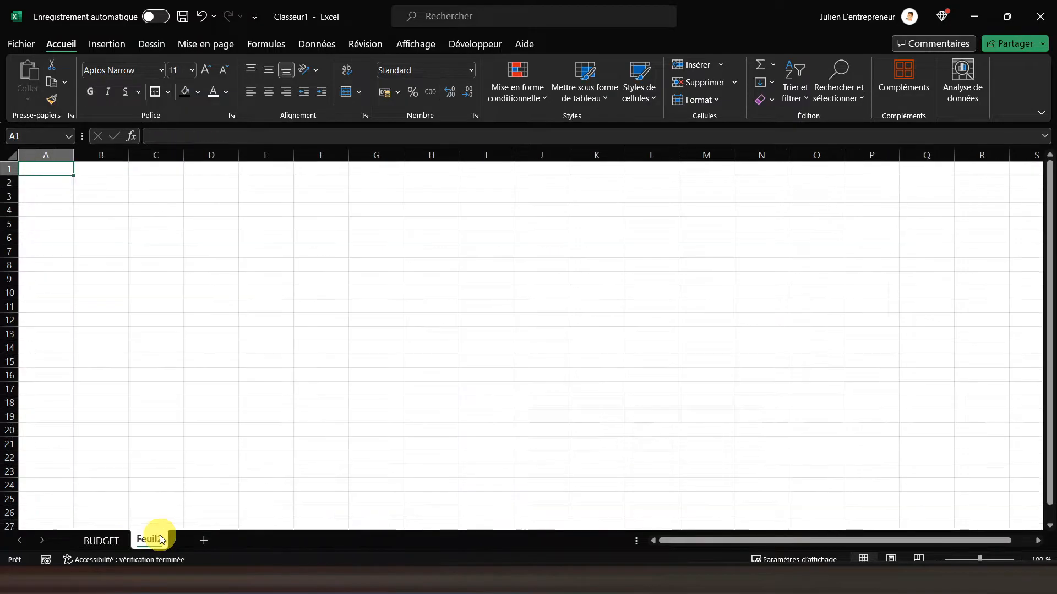
double_click(152, 540)
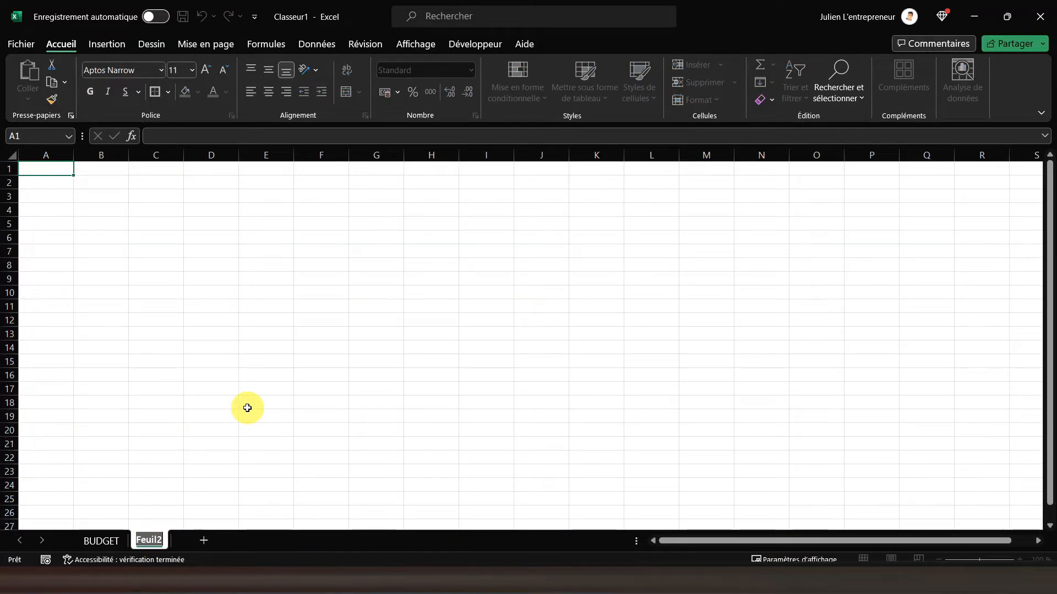
type("Vehicule")
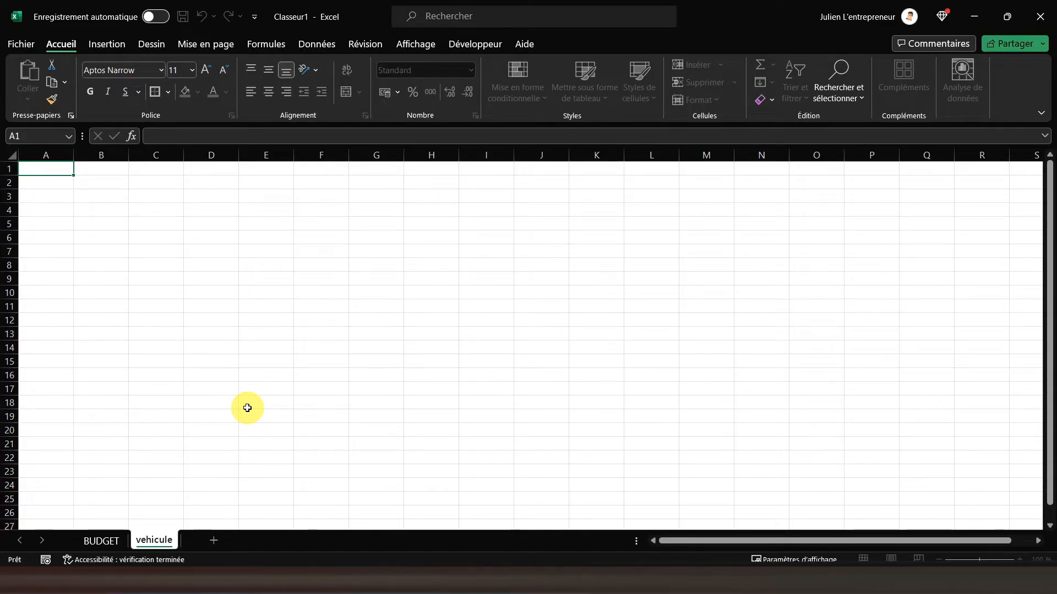
key("BackSpace")
key("BackSpace")
key("BackSpace")
key("BackSpace")
key("BackSpace")
key("BackSpace")
key("BackSpace")
type("VE")
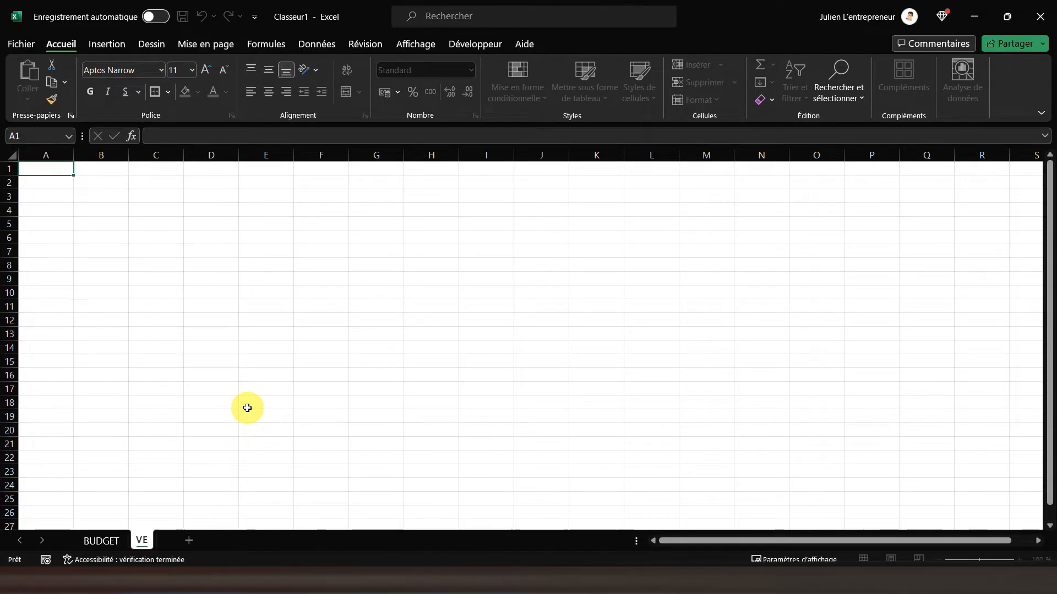
type("HICULES")
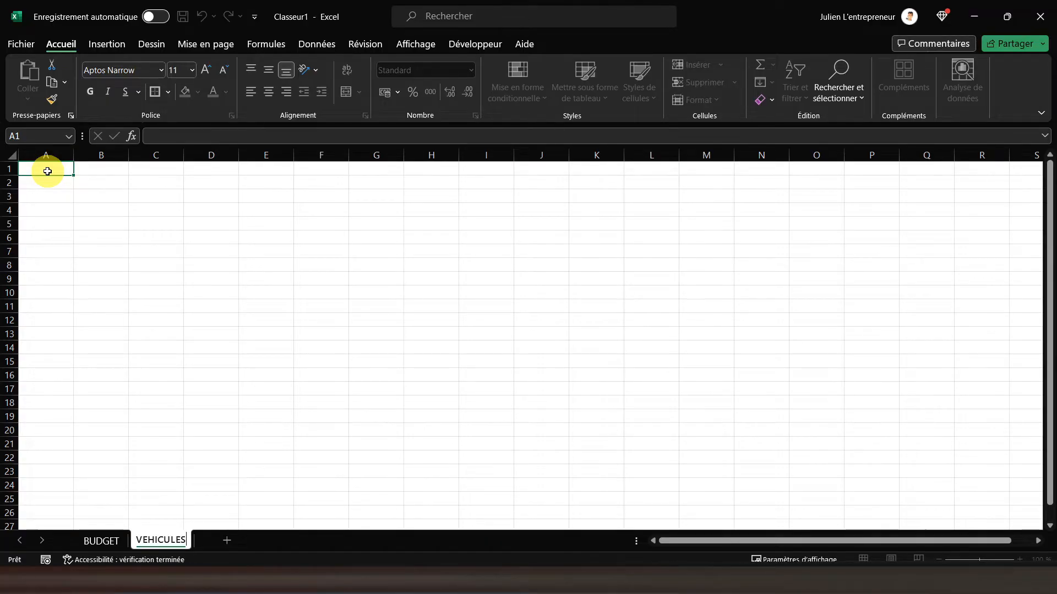
type("N")
key("BackSpace")
key("BackSpace")
key("Return")
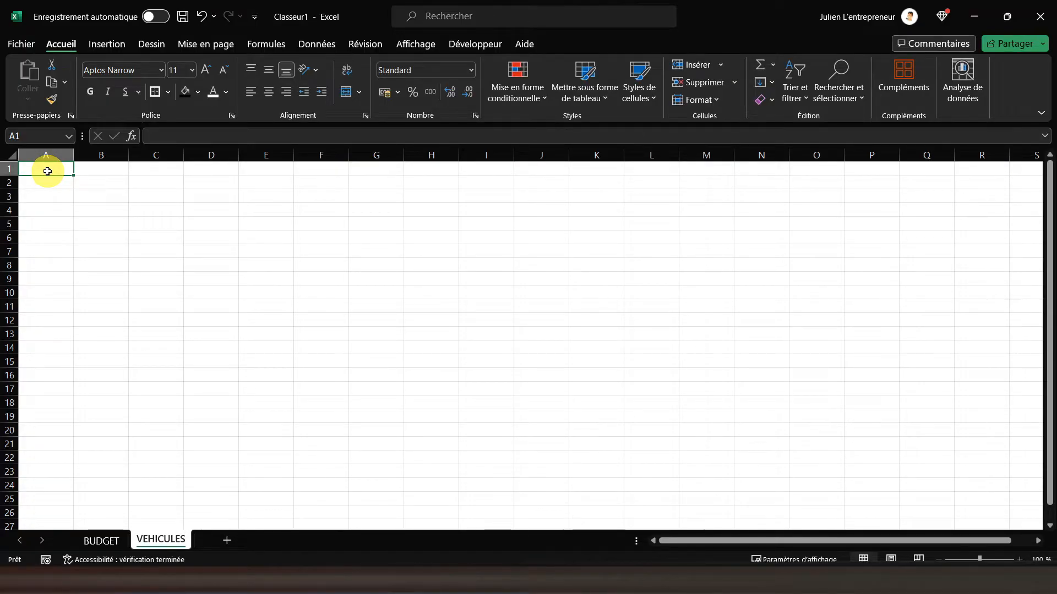
Enter the headers N°, Immatriculation, Marque and Energie in cells A1 to D1 of the VEHICULES sheet.
type("N°")
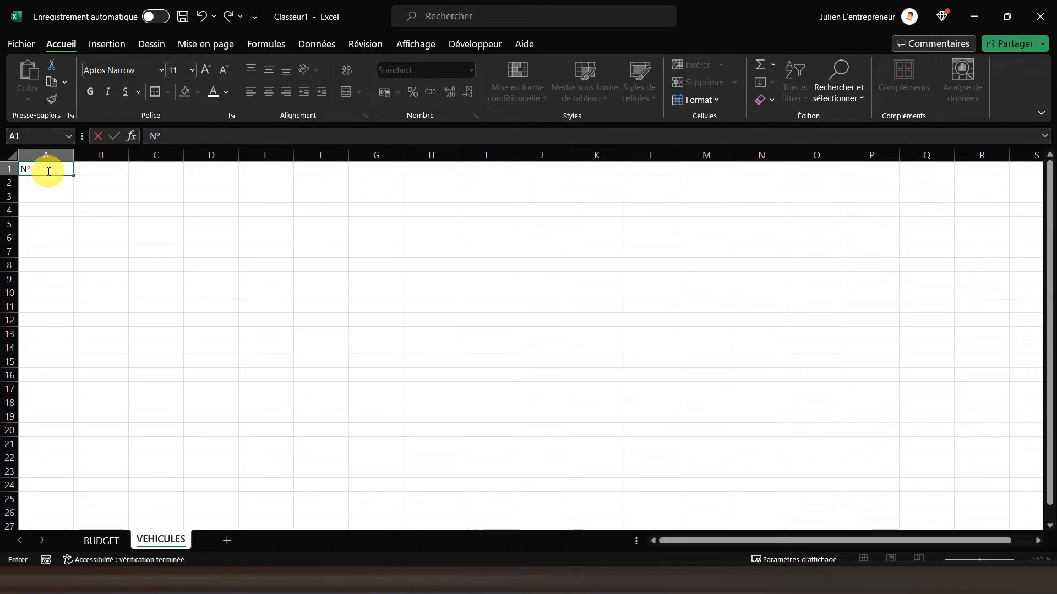
key("Tab")
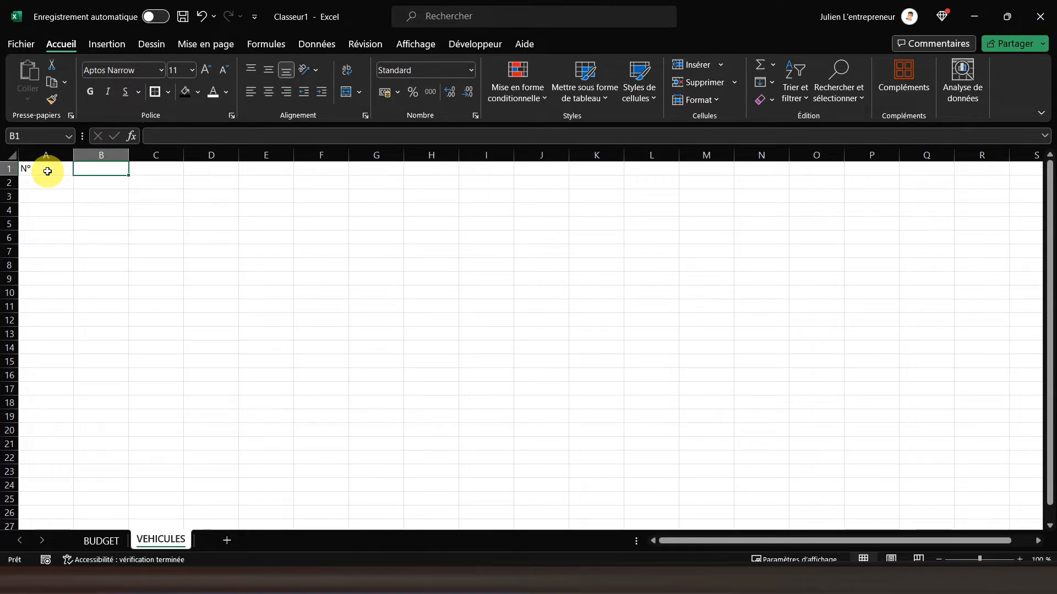
type("Imma")
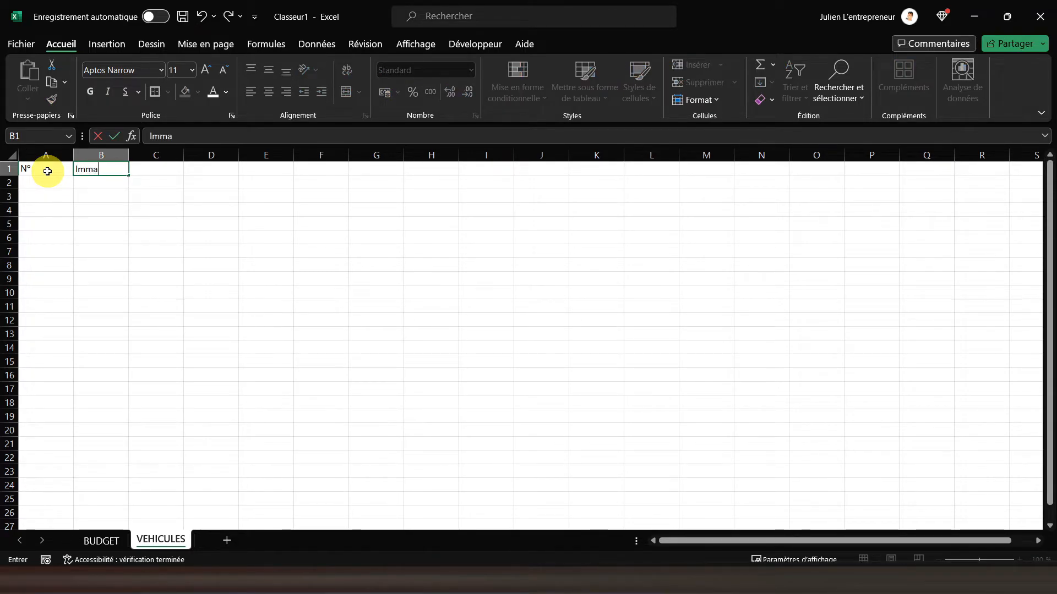
type("triculation")
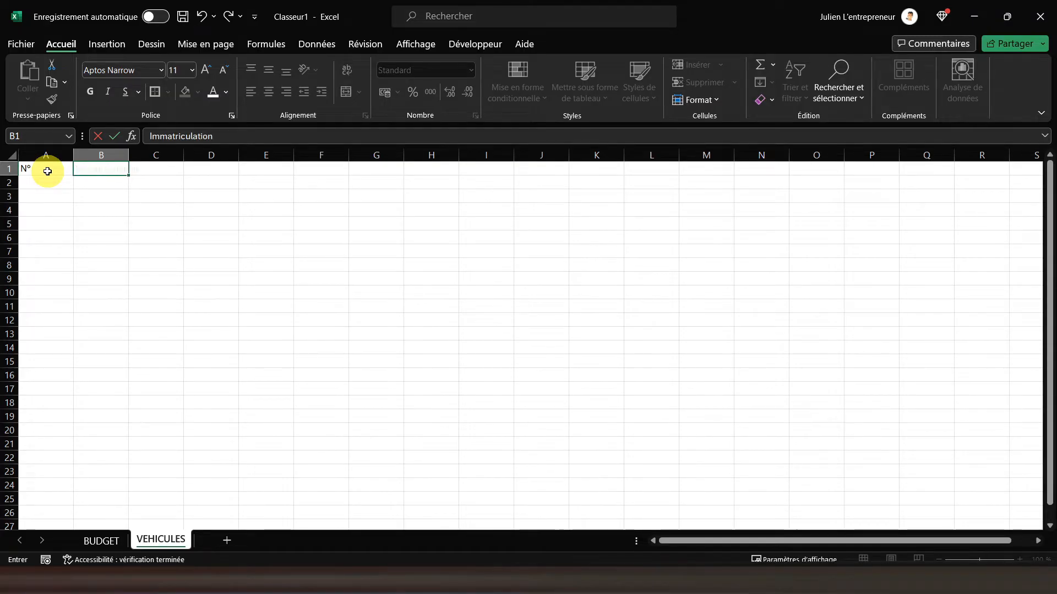
key("Tab")
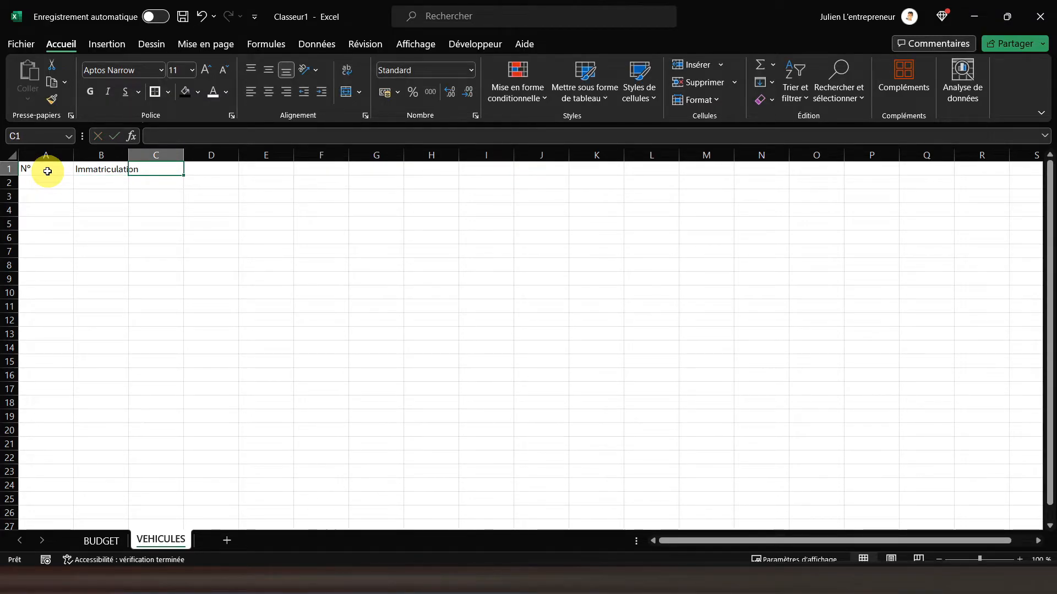
type("Marque")
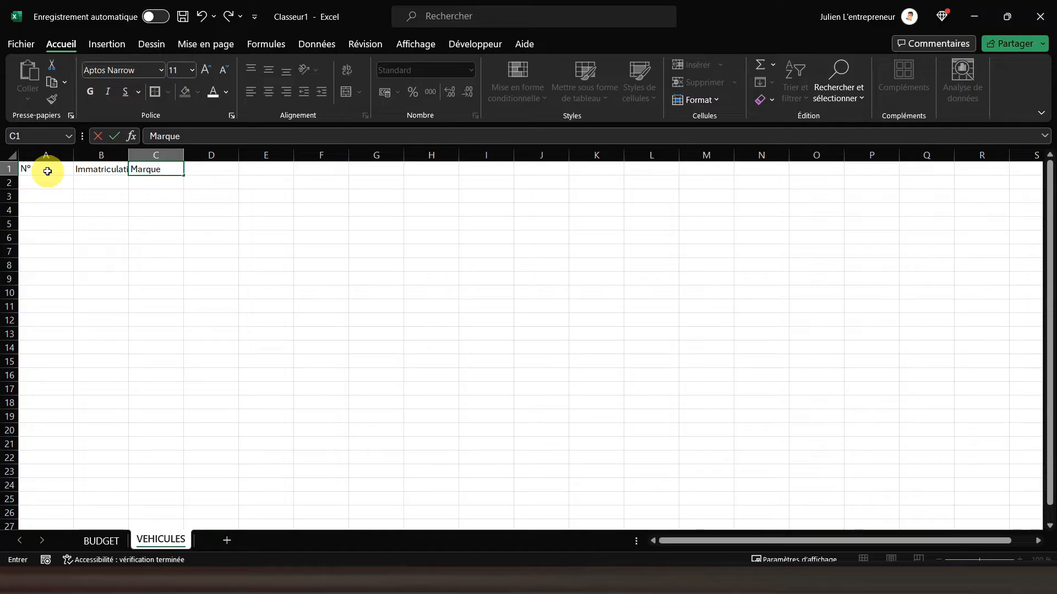
key("Tab")
type("Energie")
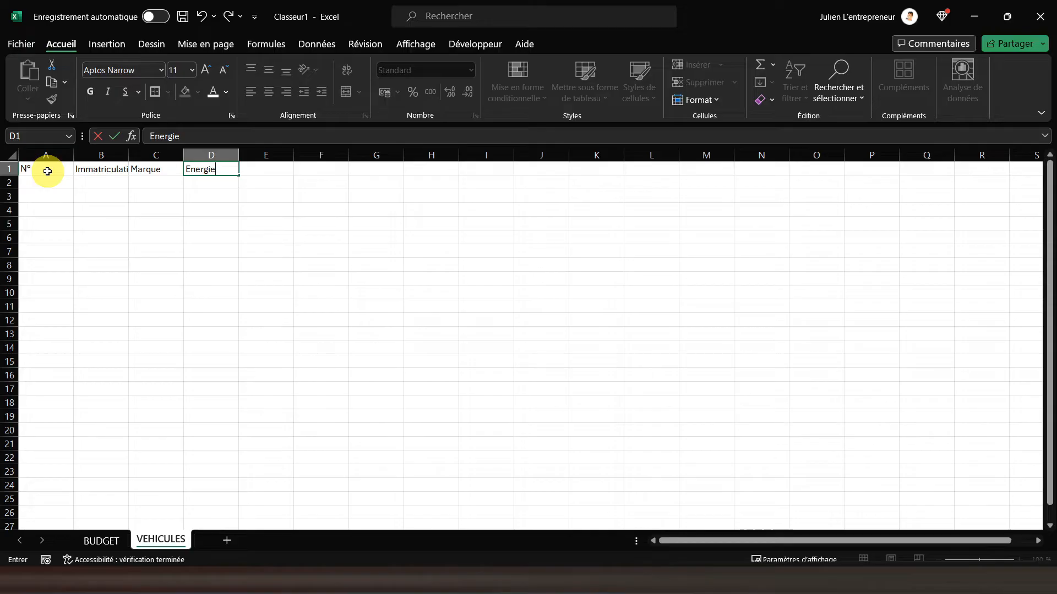
key("Tab")
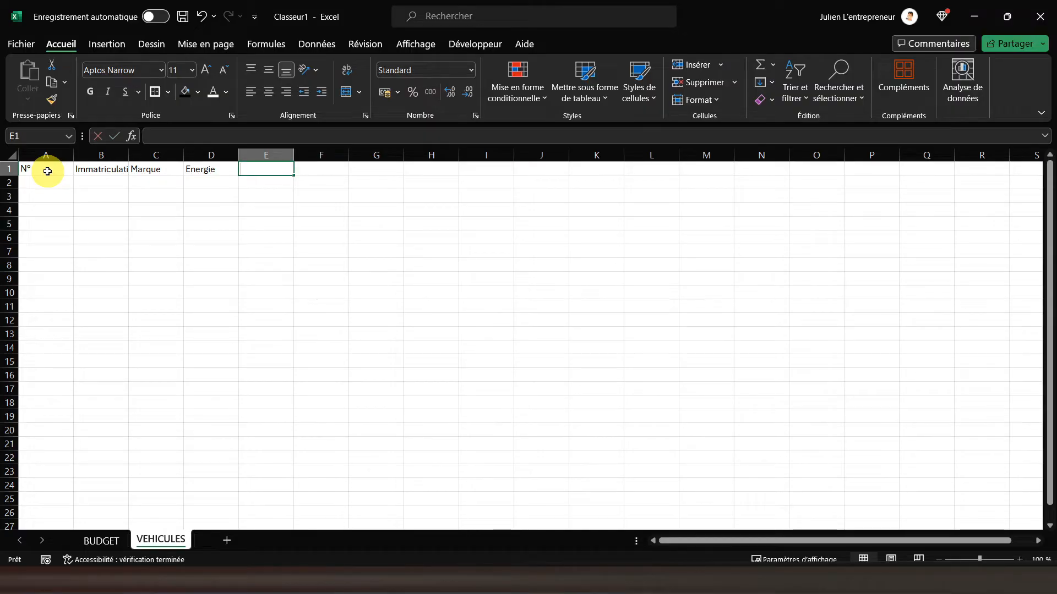
Enter the headers Date d'acquisition, Date du dernier contrôle technique and Date du prochain contrôle technique in cells E1 to G1.
type("Date d'a")
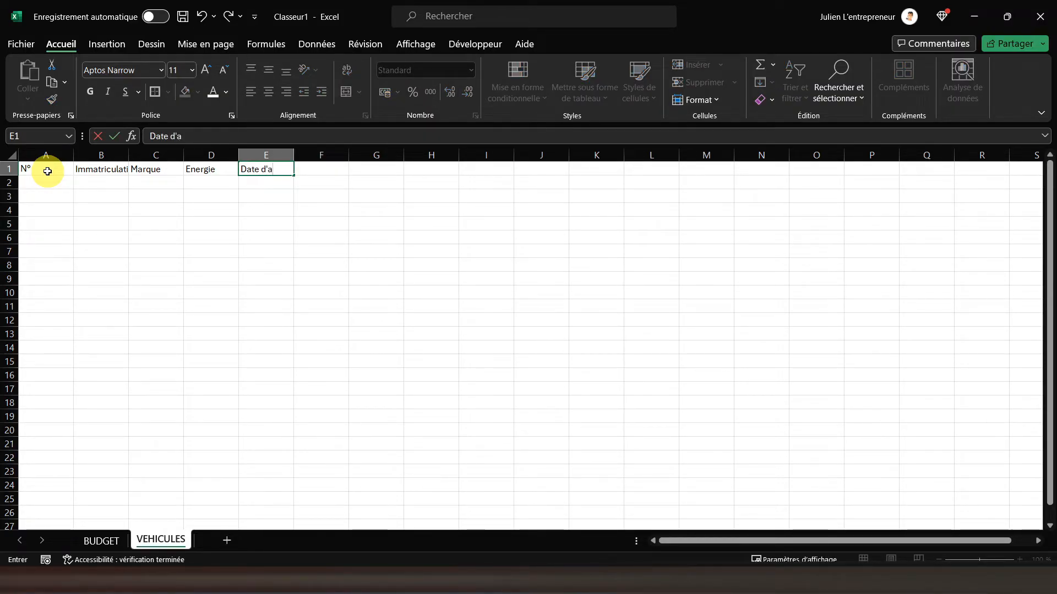
type("cquisition")
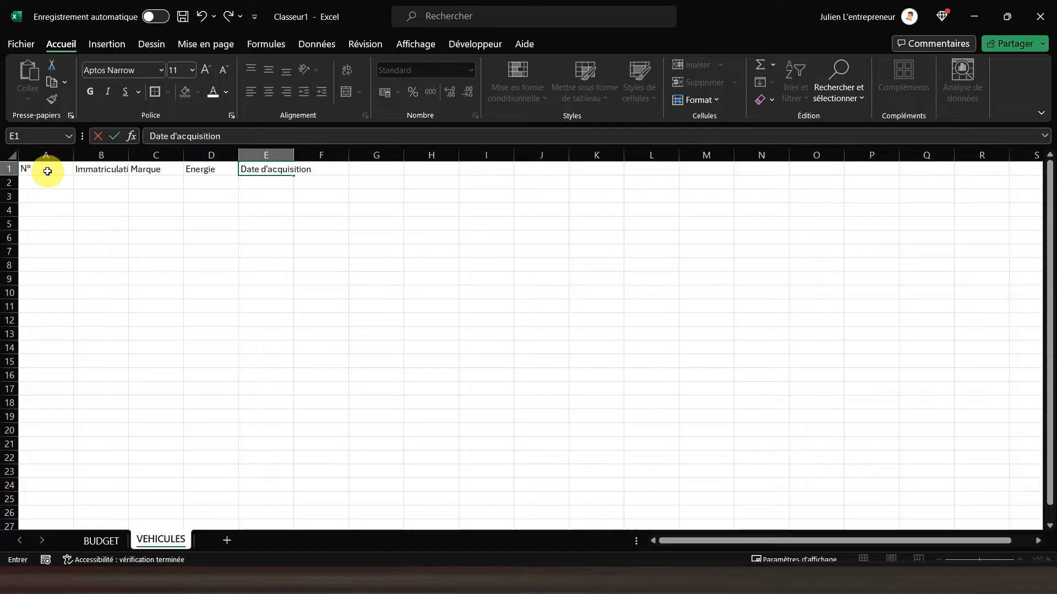
key("Tab")
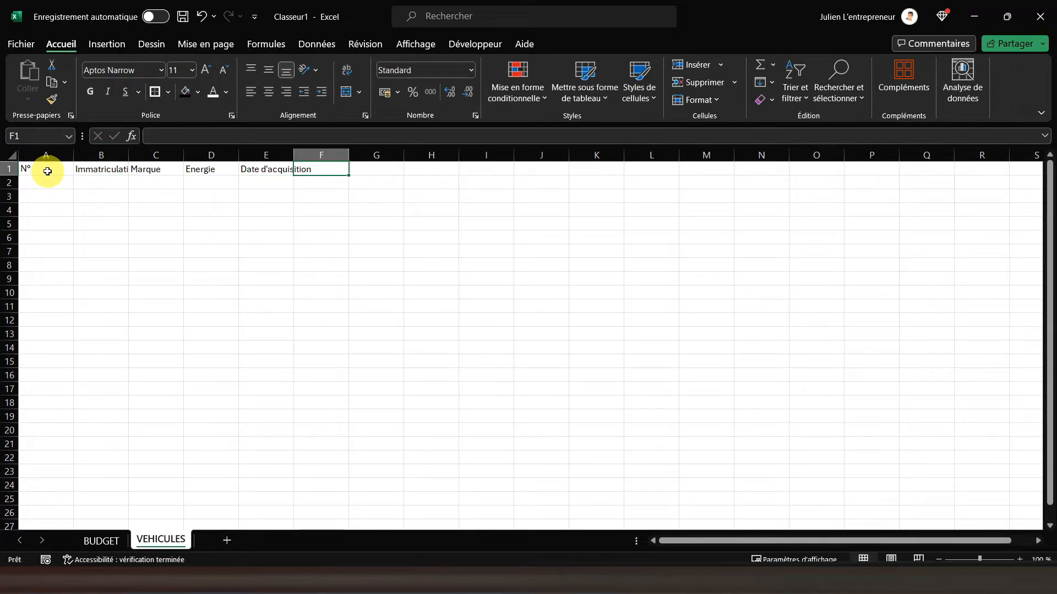
type("Date du dernier")
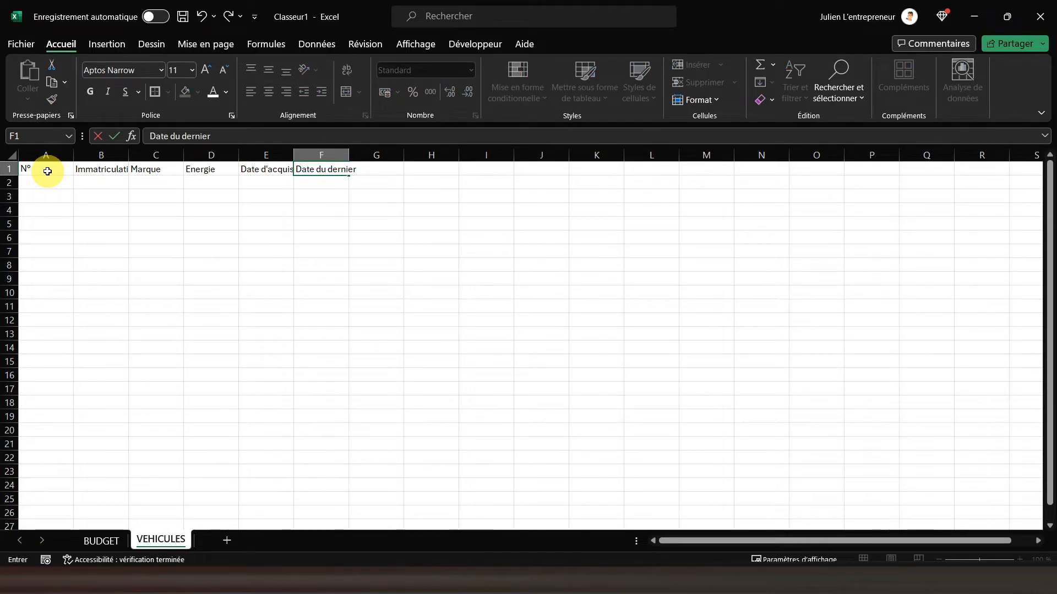
type(" contrôle technique")
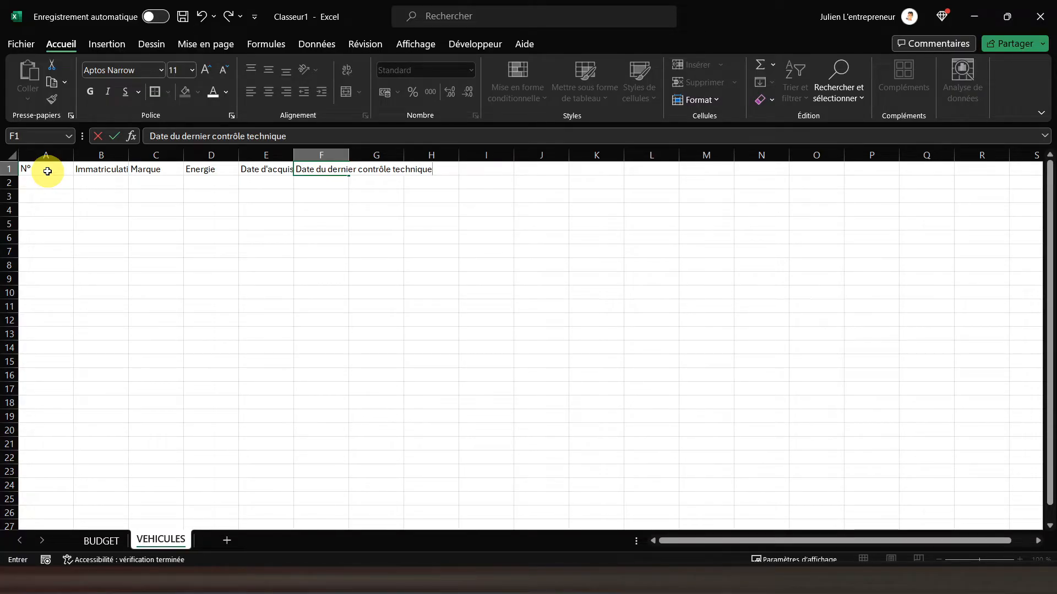
key("Tab")
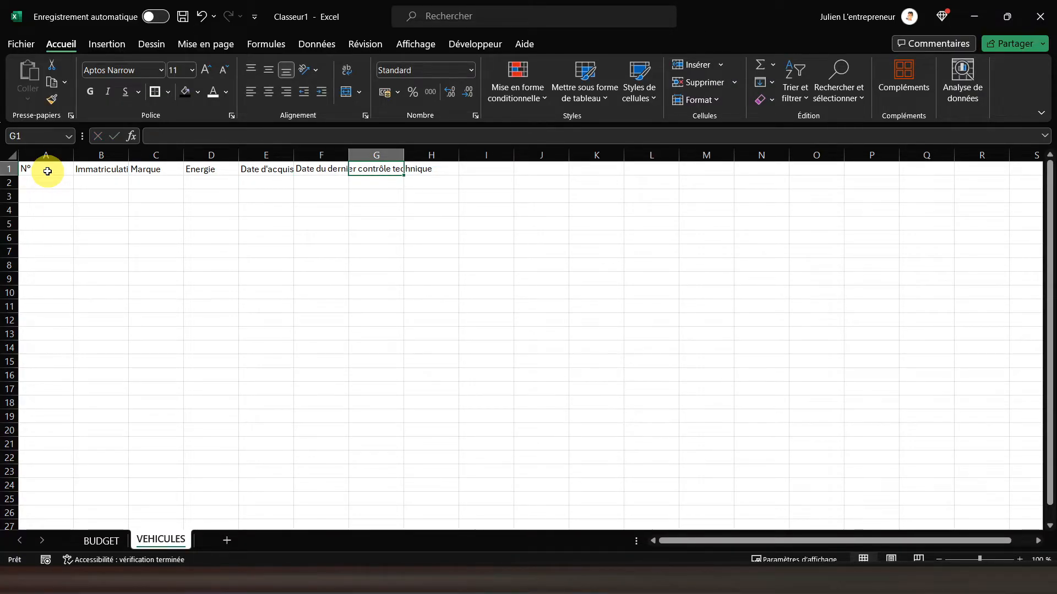
type("Date du prochain cont")
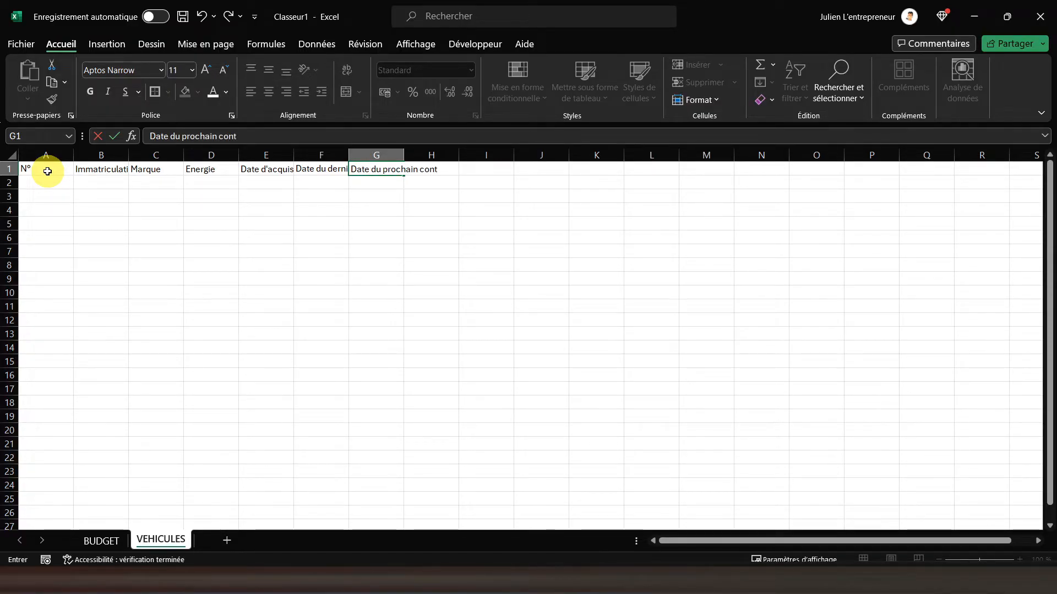
type("rôle tec")
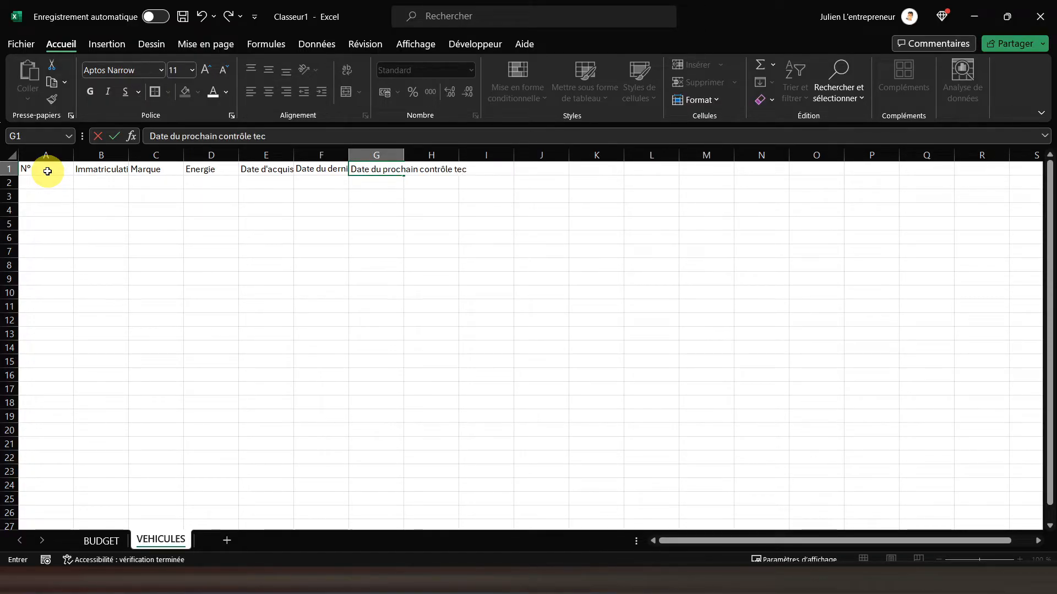
type("hnique")
key("Tab")
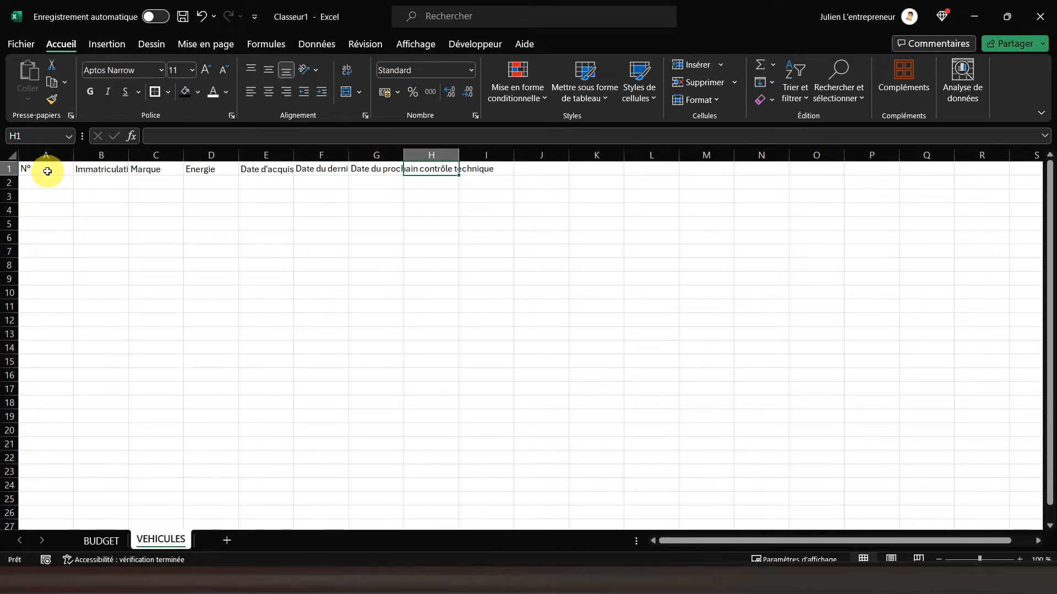
Autofit the widths of columns A to I and turn on text wrapping for the headers in A1:G1.
left_click_drag(47, 153, 487, 150)
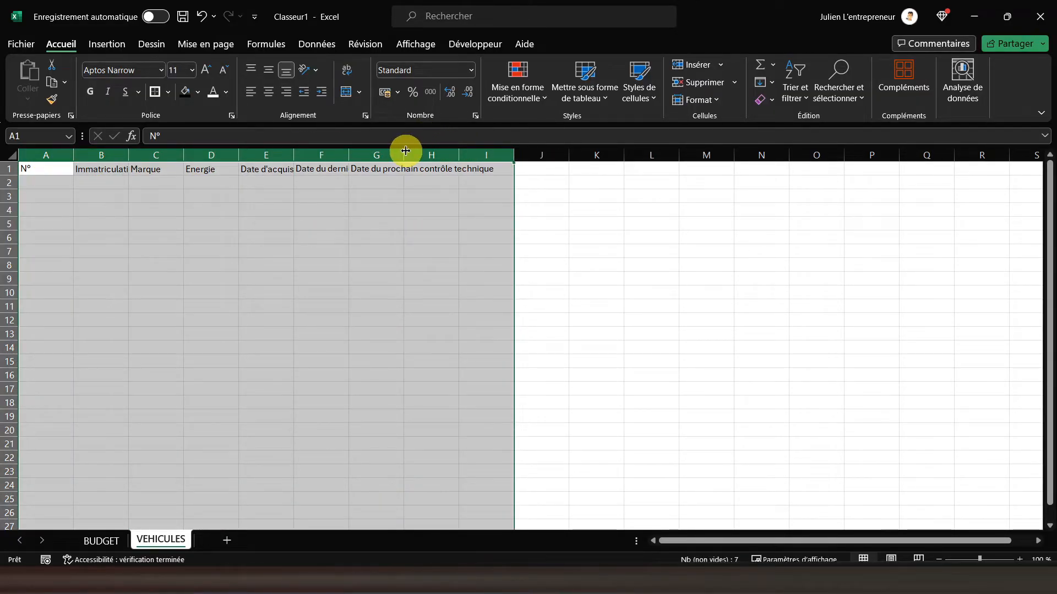
double_click(415, 147)
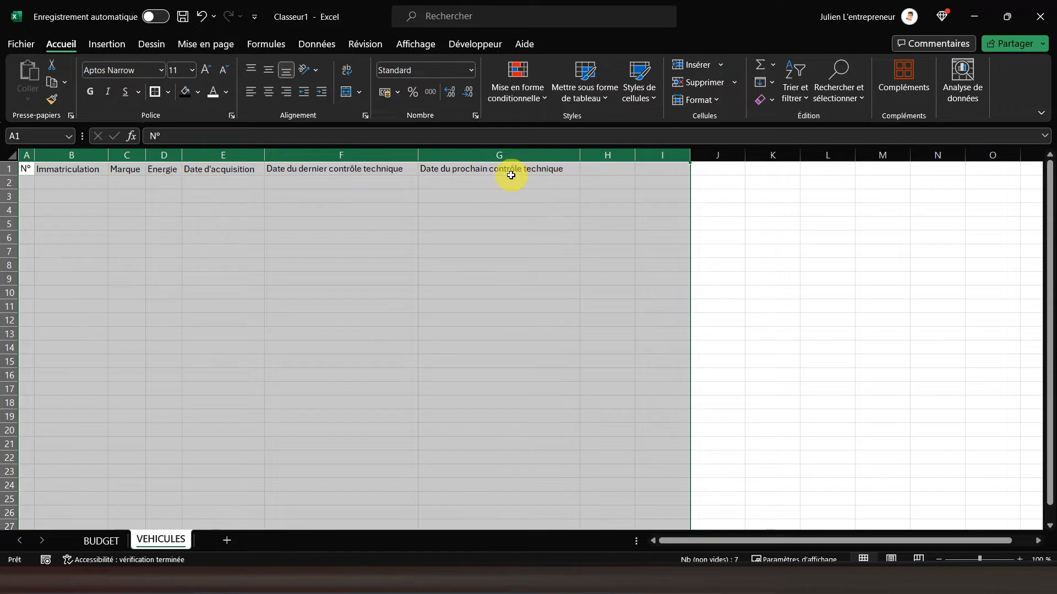
left_click(65, 171)
left_click_drag(461, 168, 31, 166)
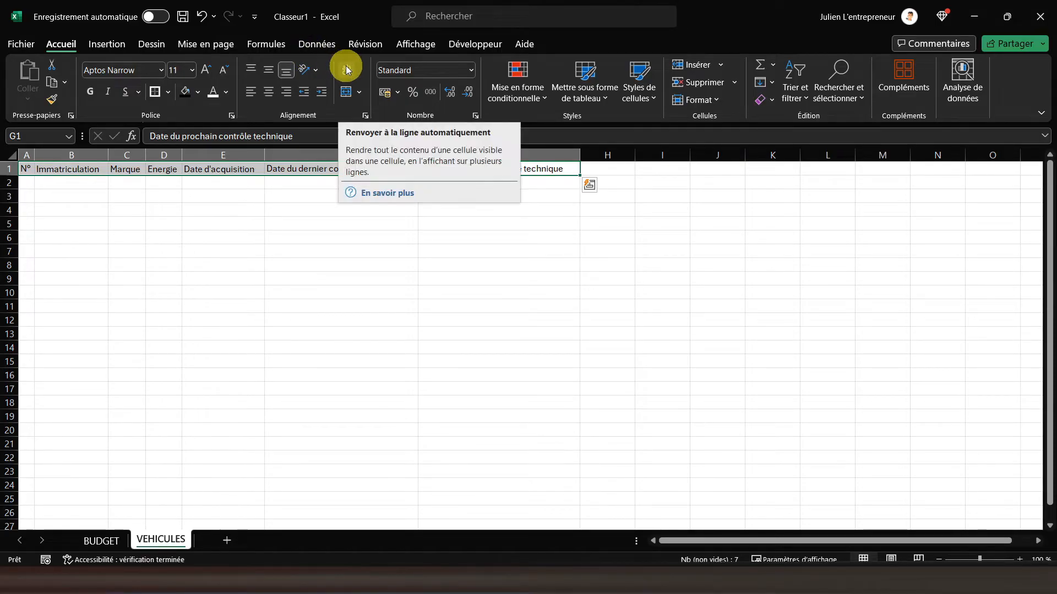
left_click(348, 70)
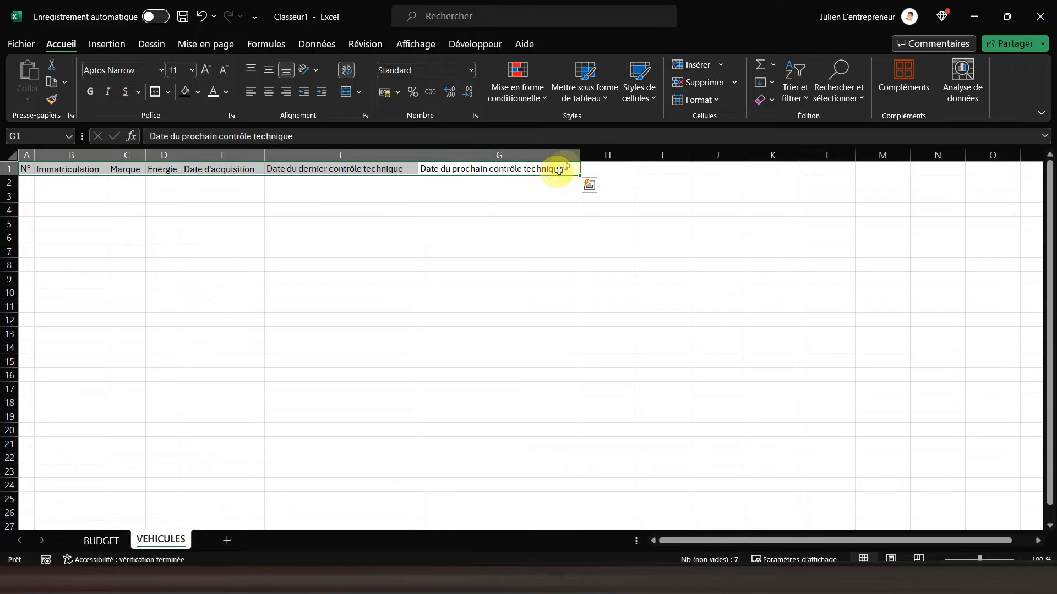
Narrow columns G and F so their technical inspection date headers wrap onto two lines.
left_click_drag(580, 155, 537, 149)
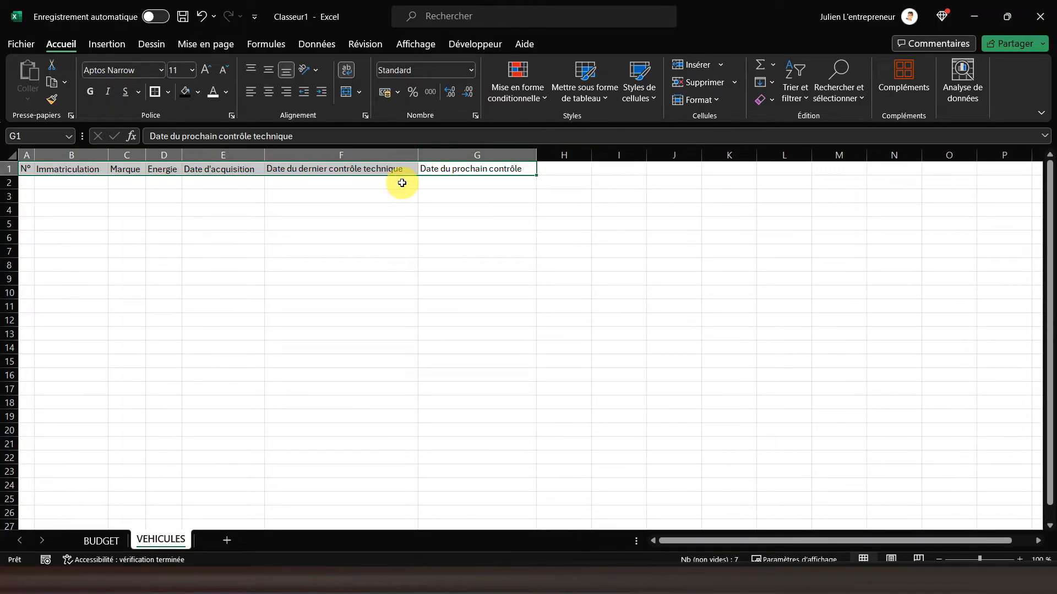
left_click(343, 71)
left_click(315, 179)
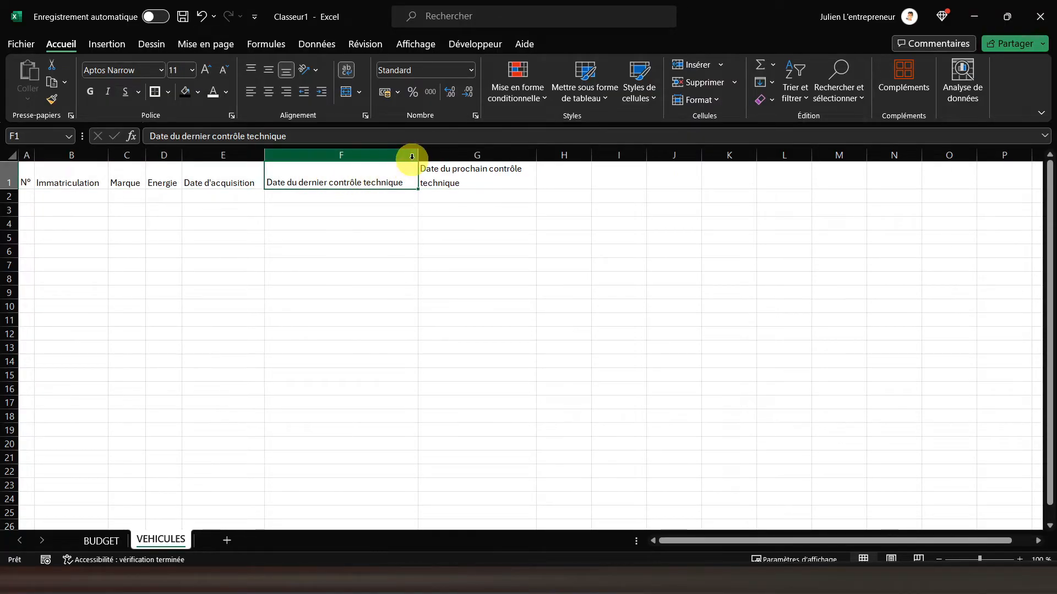
left_click_drag(418, 155, 373, 153)
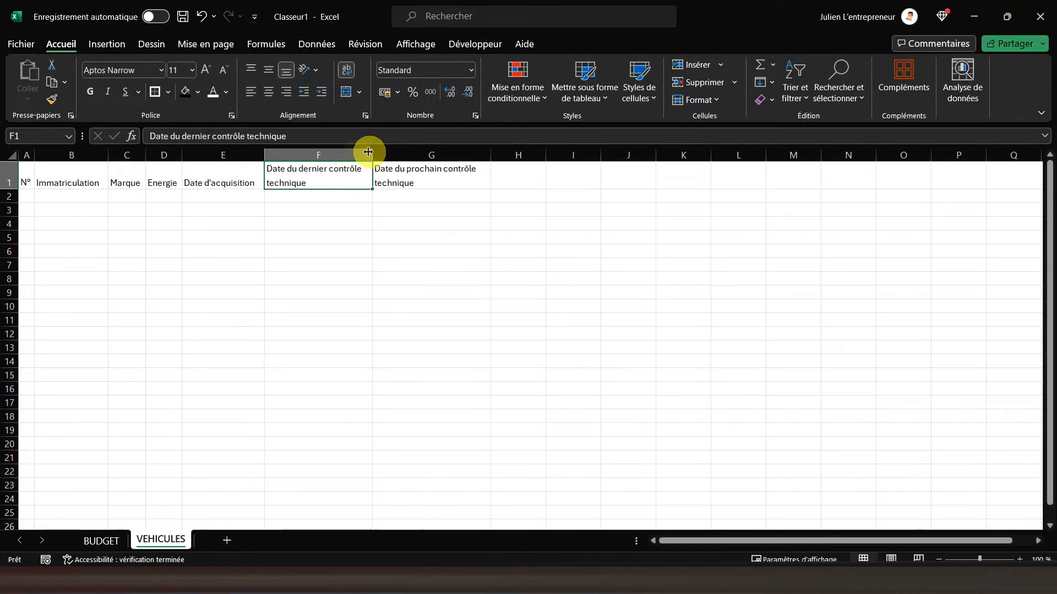
Centre the row 1 headers horizontally and vertically and make them bold.
left_click(196, 175)
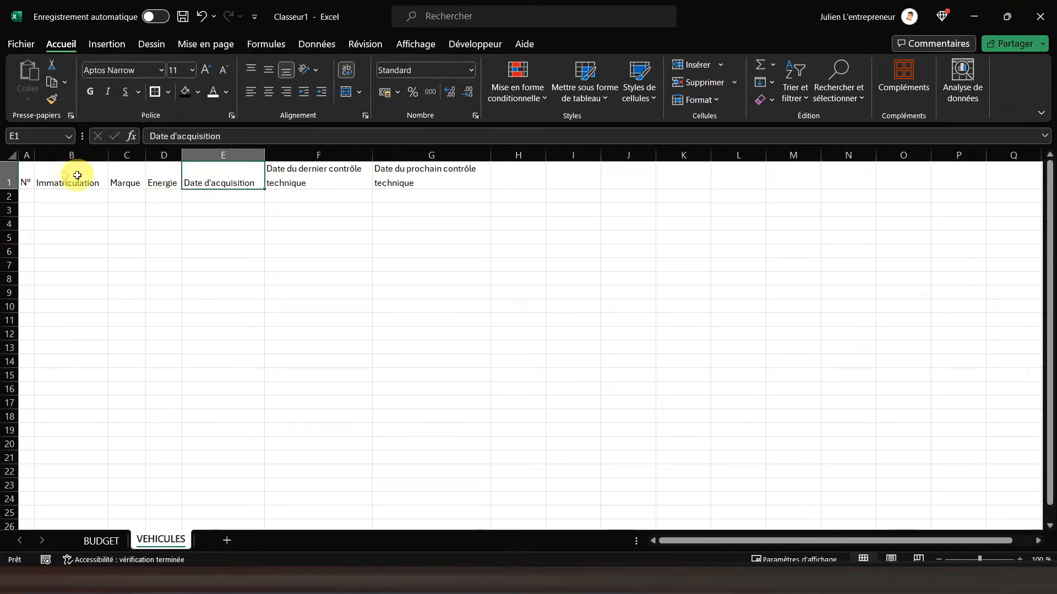
left_click(10, 176)
left_click(268, 91)
left_click(266, 78)
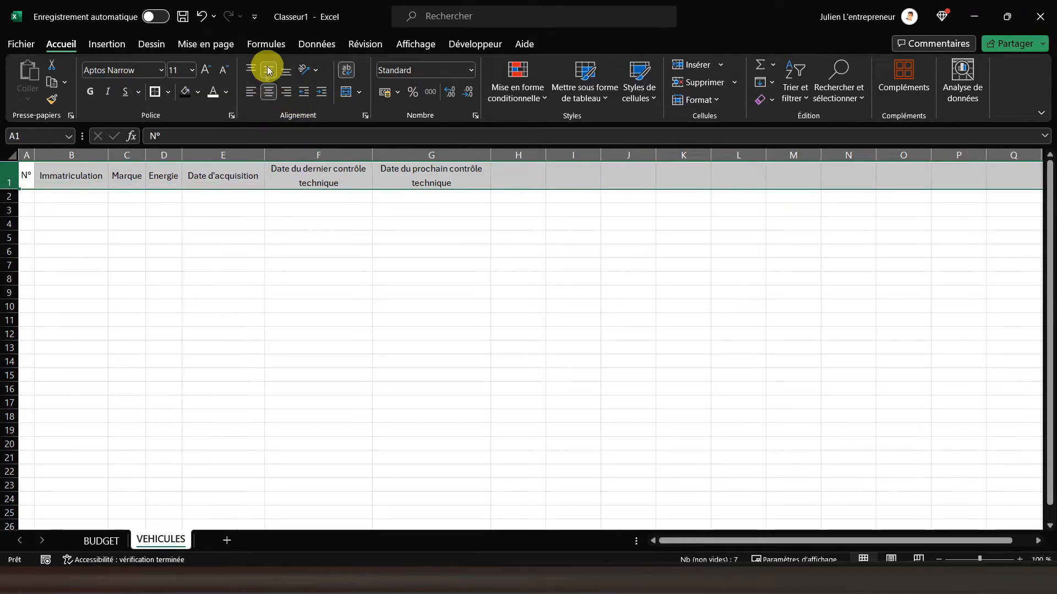
left_click(85, 94)
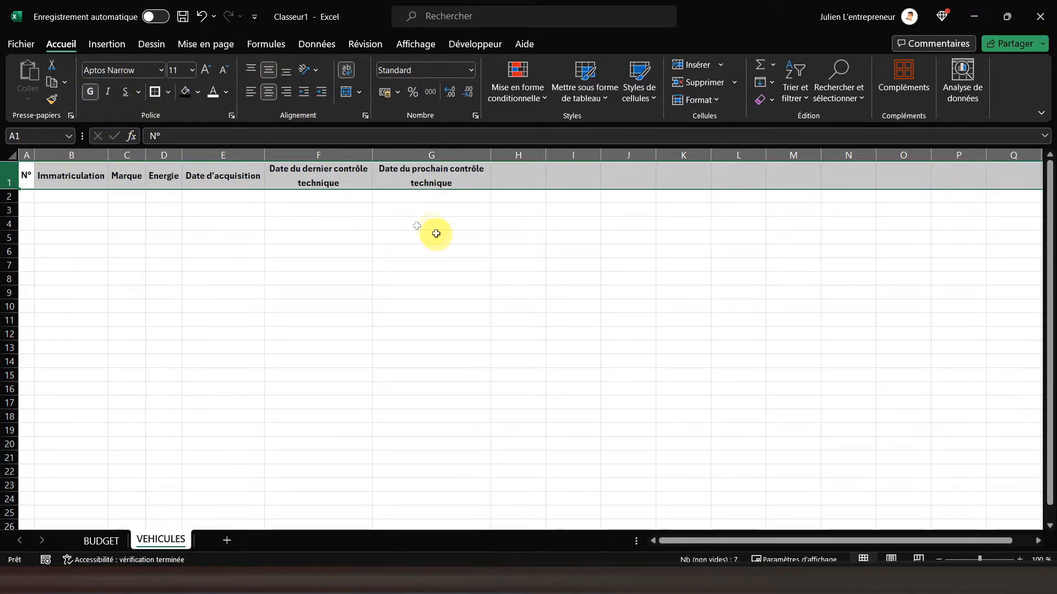
left_click(205, 238)
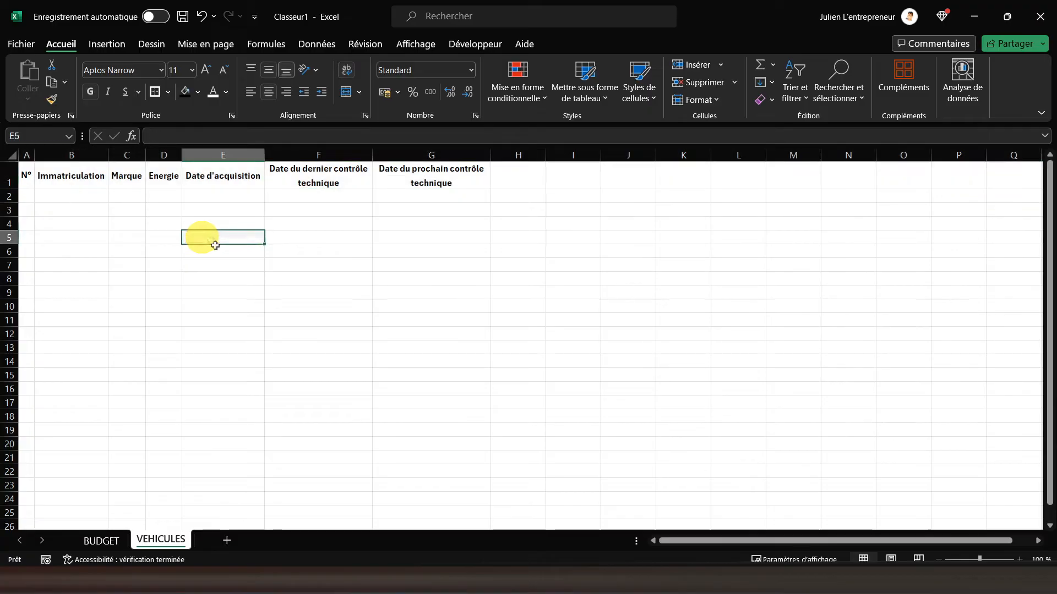
Enter Janvier in H1 and fill the month series across to AE1, covering two years up to Décembre.
left_click(513, 177)
type("Janvier")
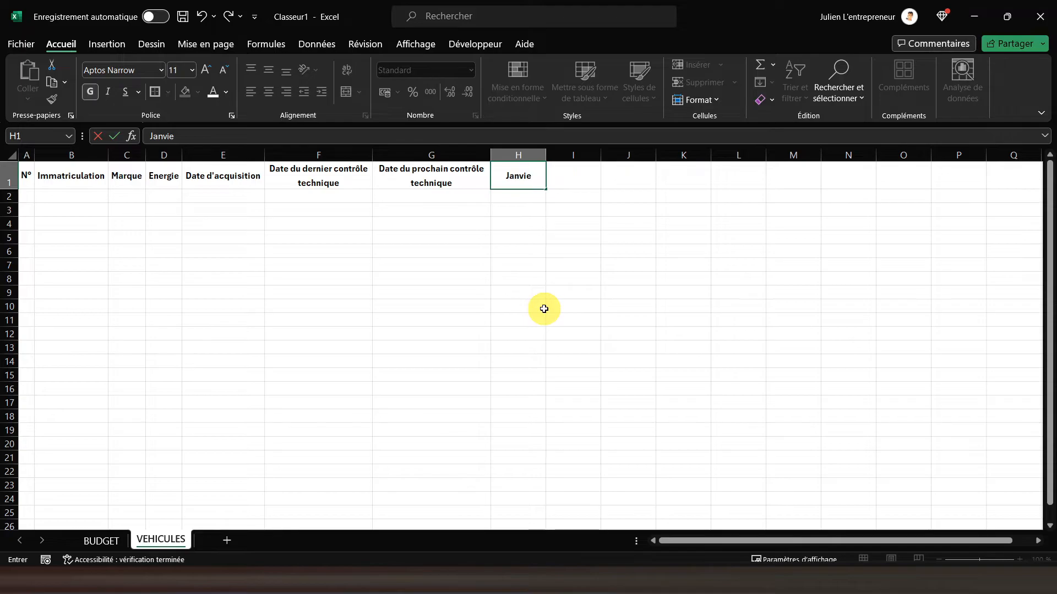
key("Return")
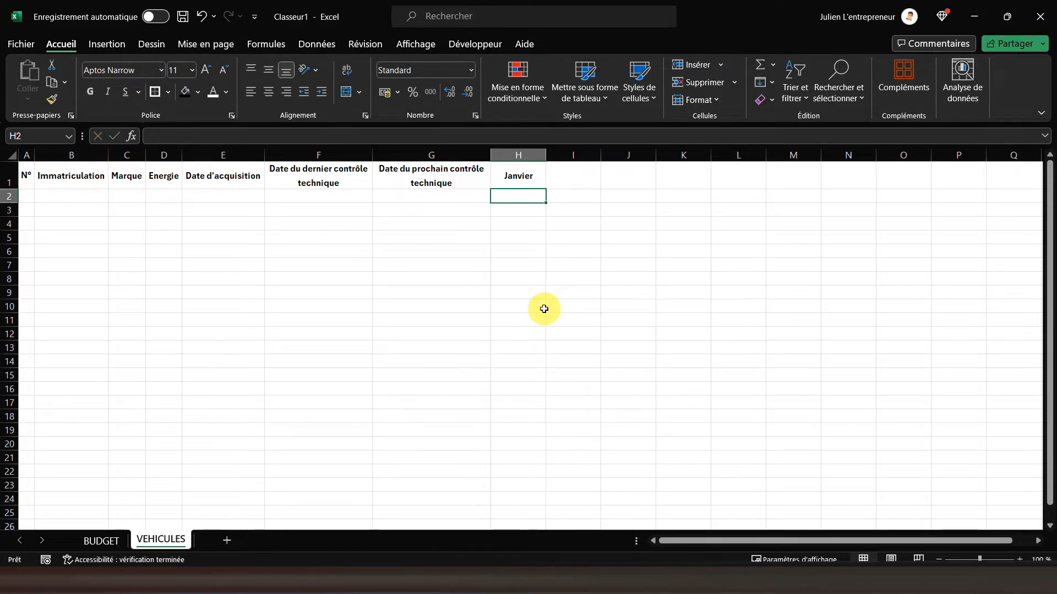
left_click(537, 180)
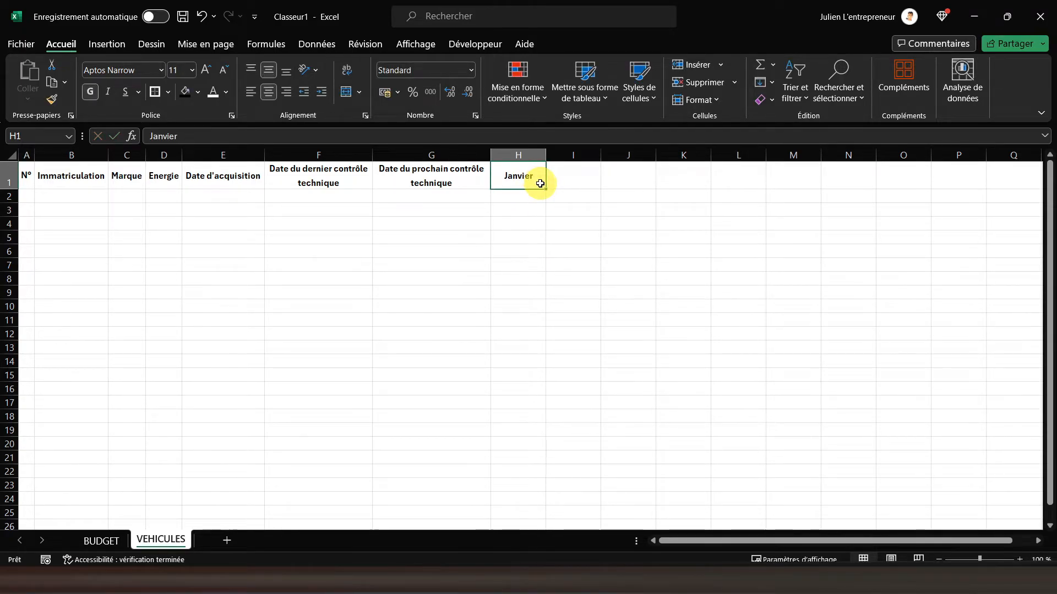
left_click_drag(540, 184, 987, 174)
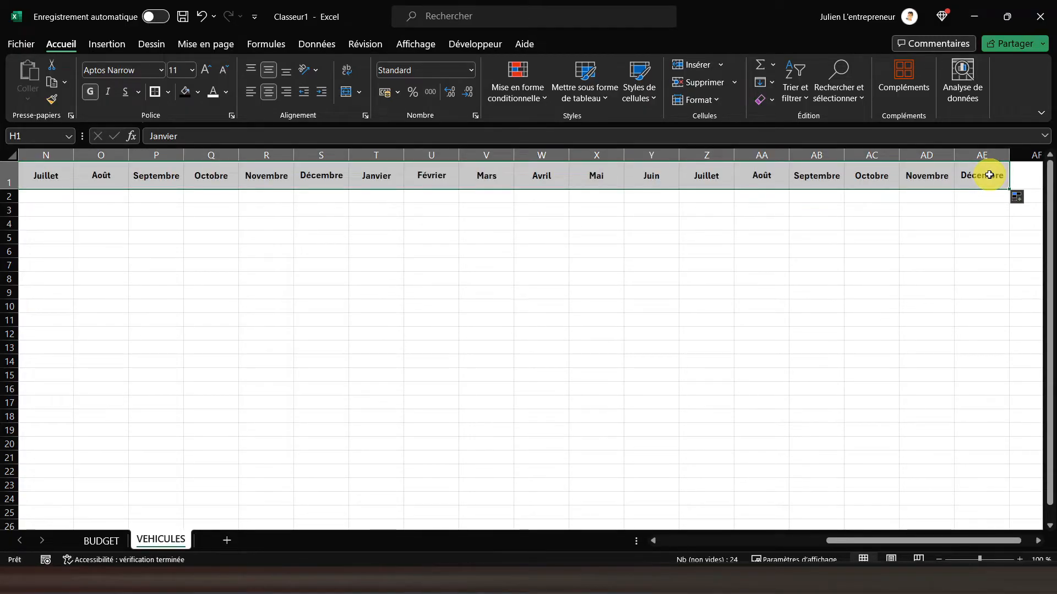
left_click_drag(874, 541, 660, 542)
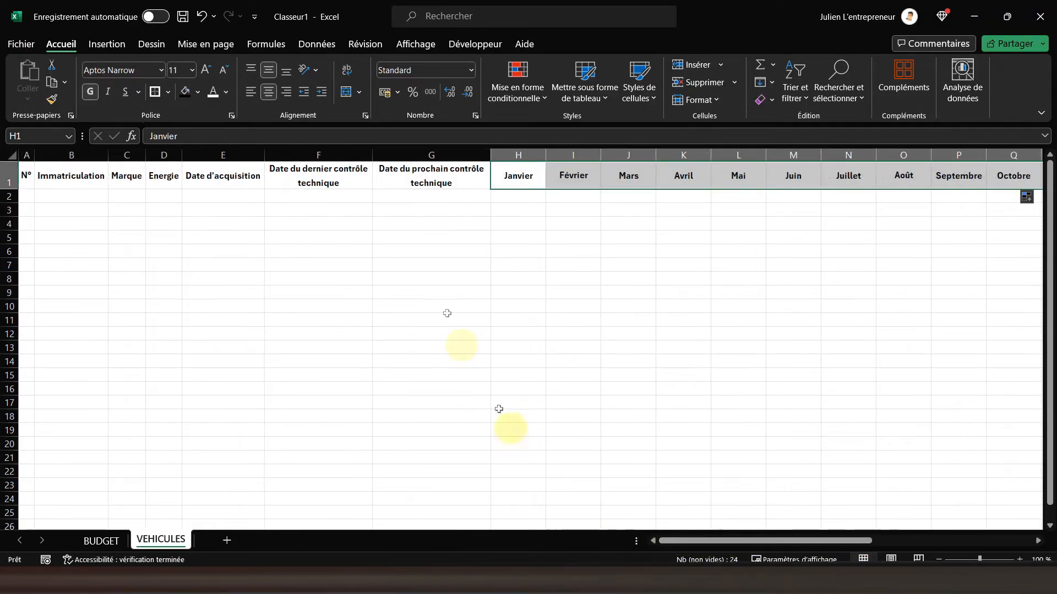
left_click(193, 182)
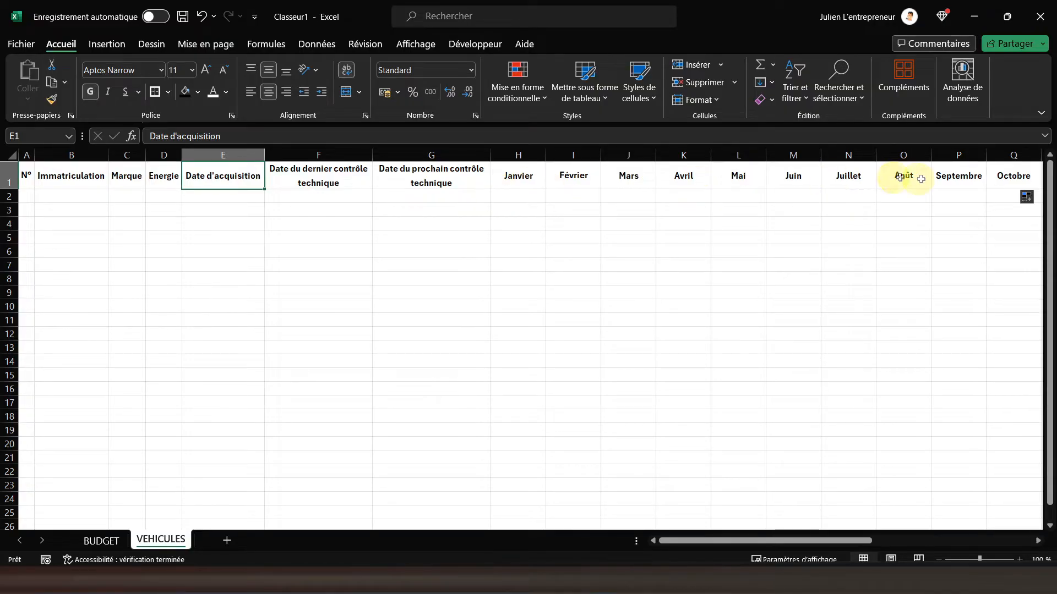
Freeze the panes at cell H2 so row 1 and columns A to G stay in view.
left_click(509, 197)
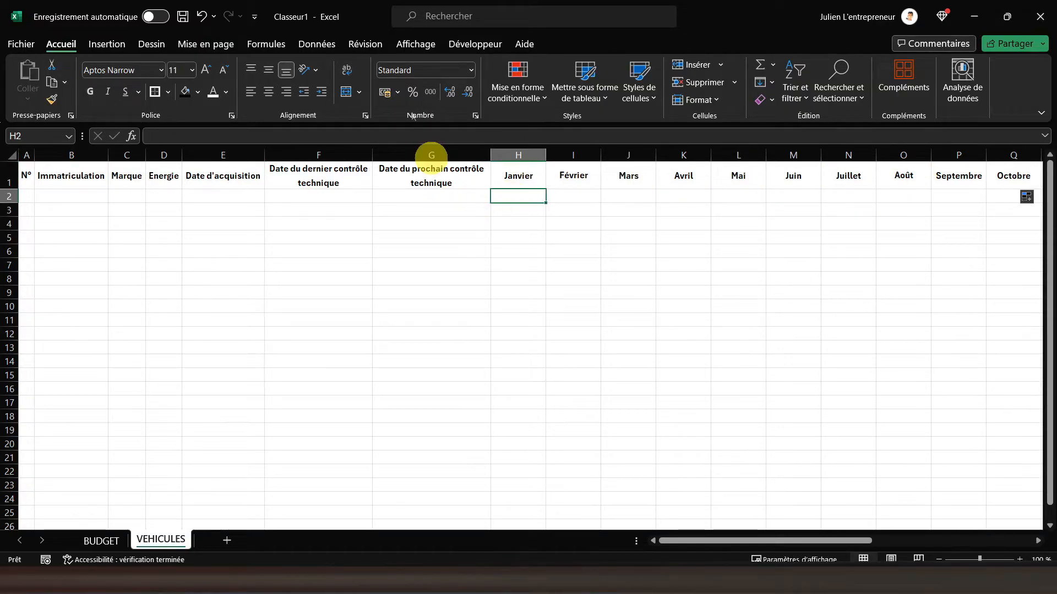
left_click(414, 51)
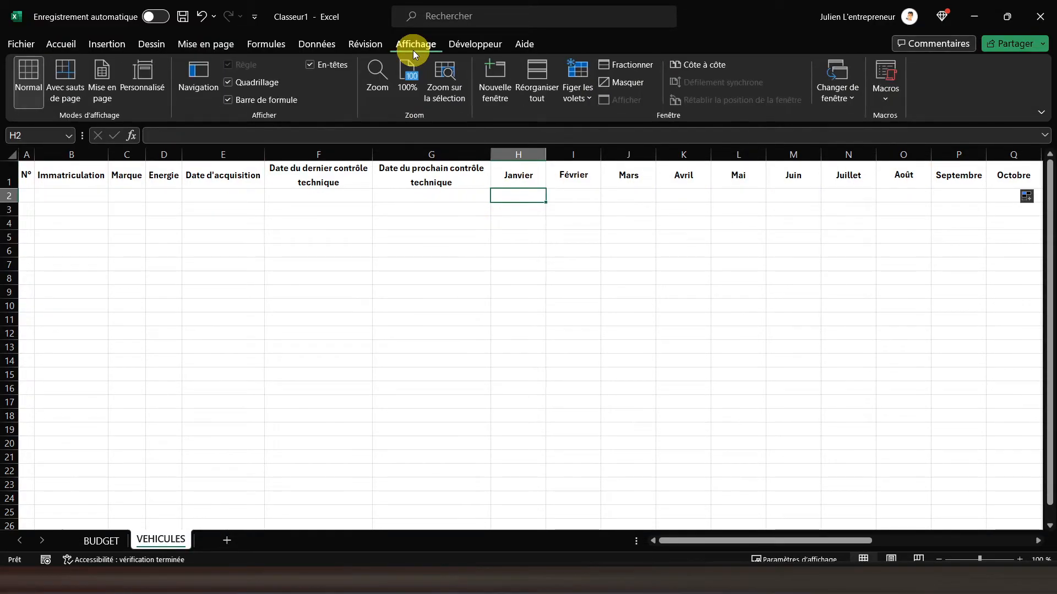
left_click(574, 97)
left_click(616, 134)
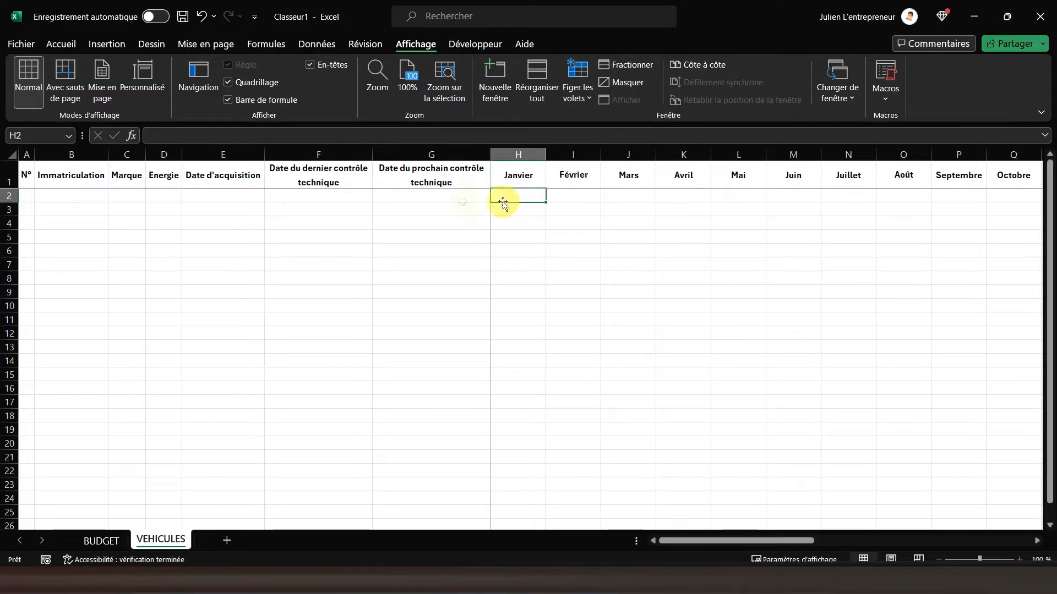
left_click_drag(715, 542, 658, 512)
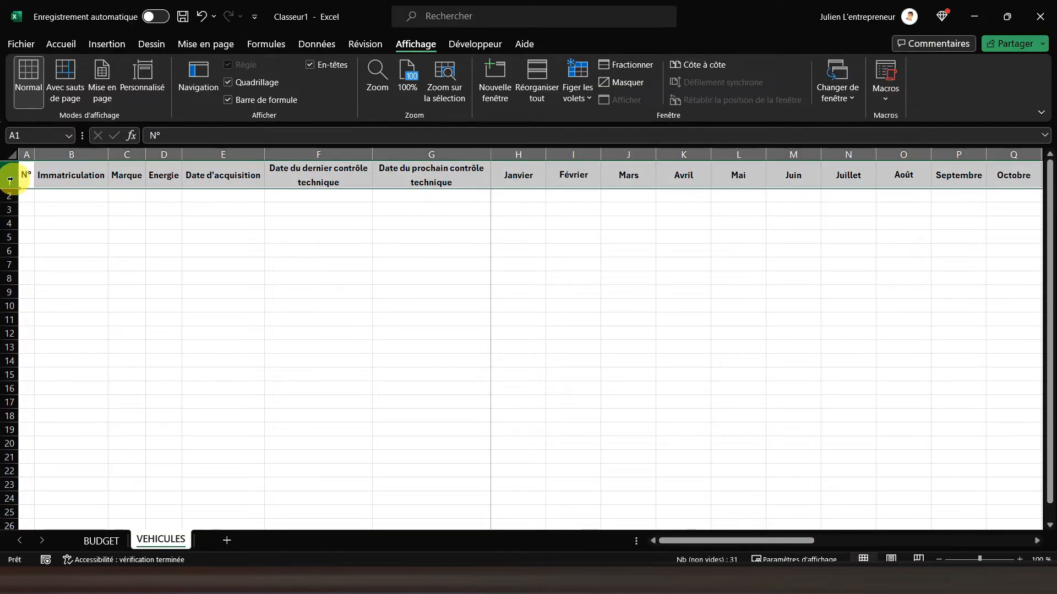
Apply a medium solid outline and hairline inside borders to the header range A1:AE1.
left_click_drag(25, 171, 968, 181)
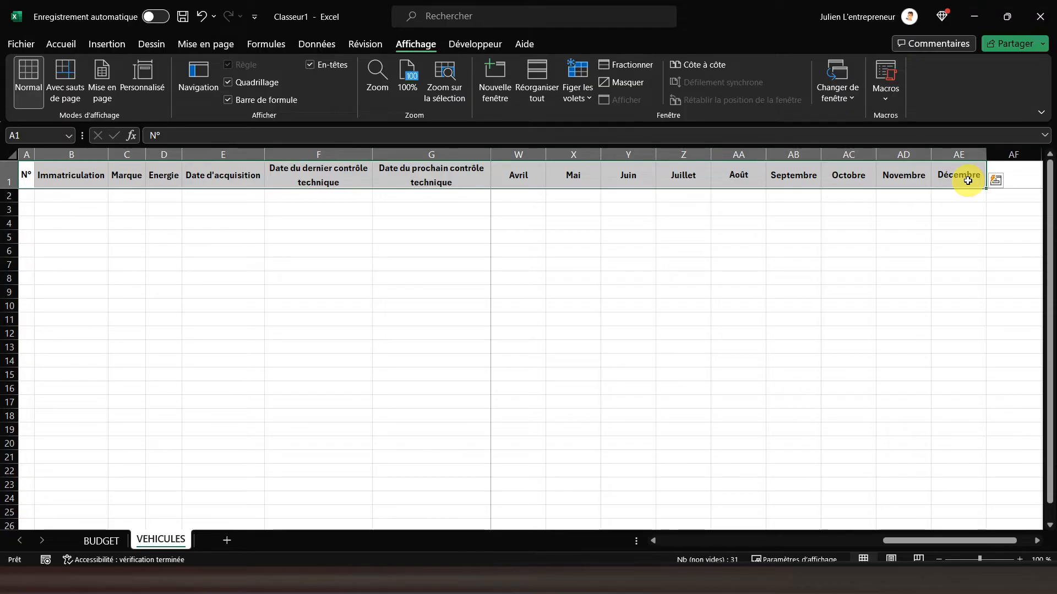
left_click(55, 50)
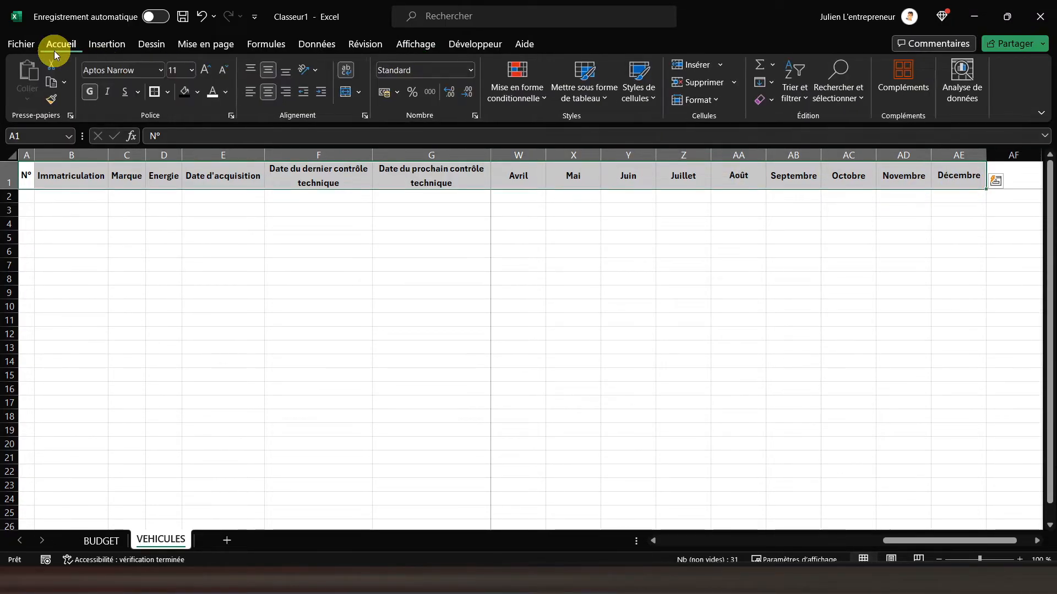
left_click(169, 93)
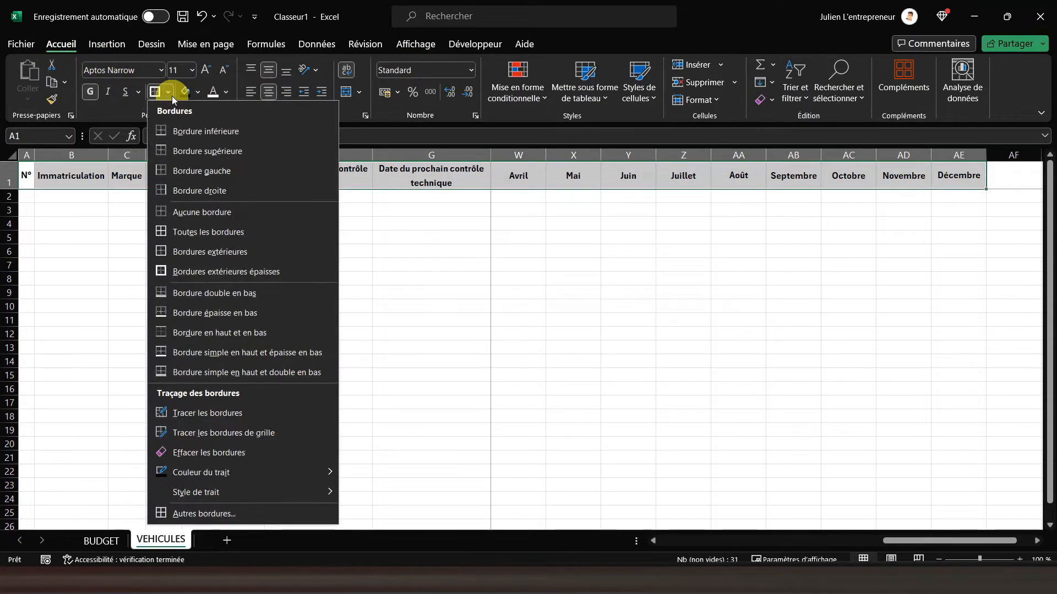
left_click(193, 514)
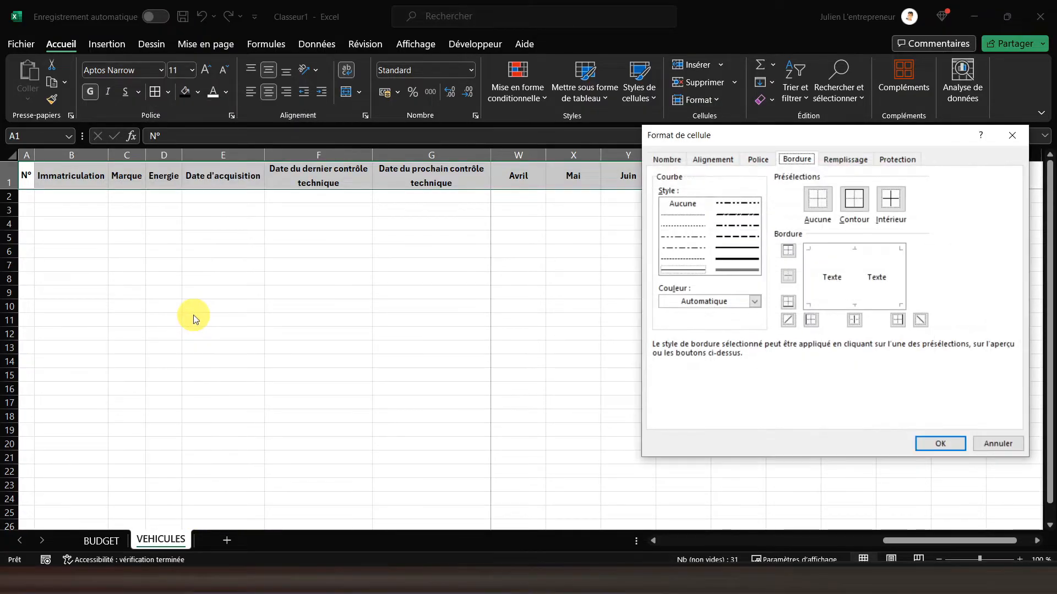
left_click(854, 199)
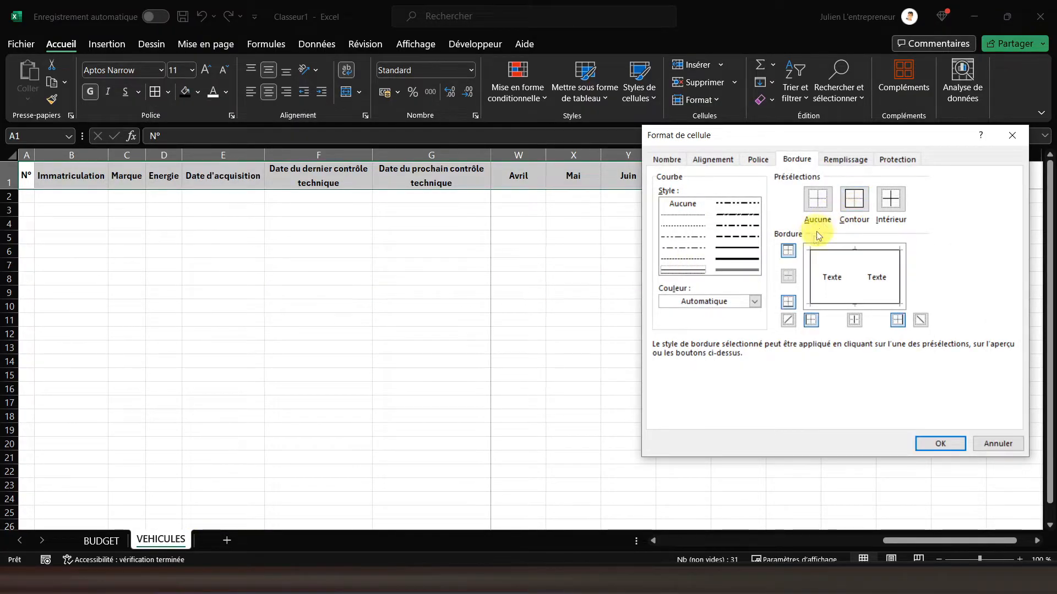
left_click(737, 250)
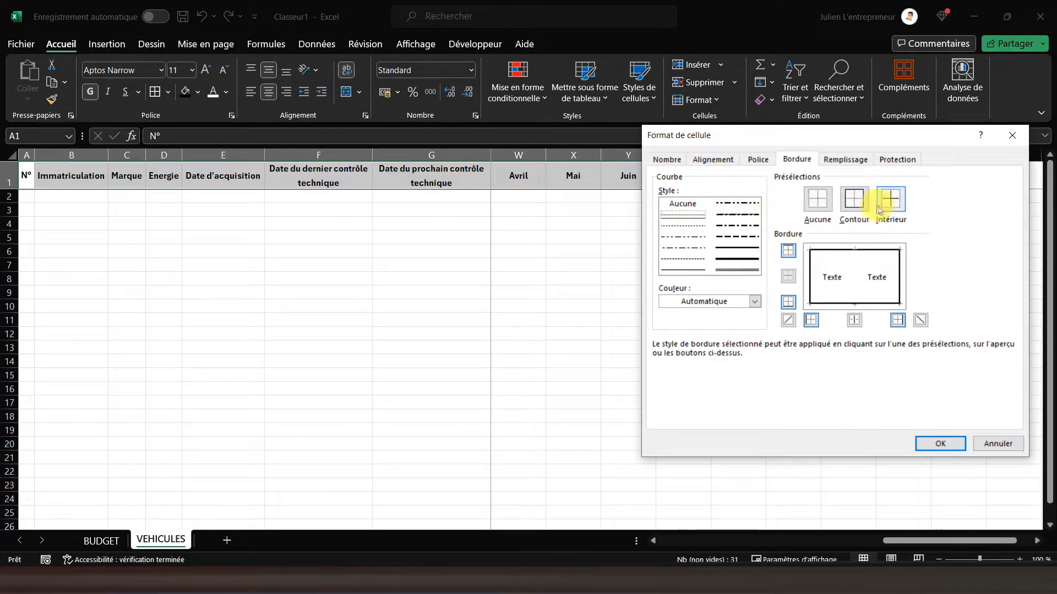
left_click(939, 443)
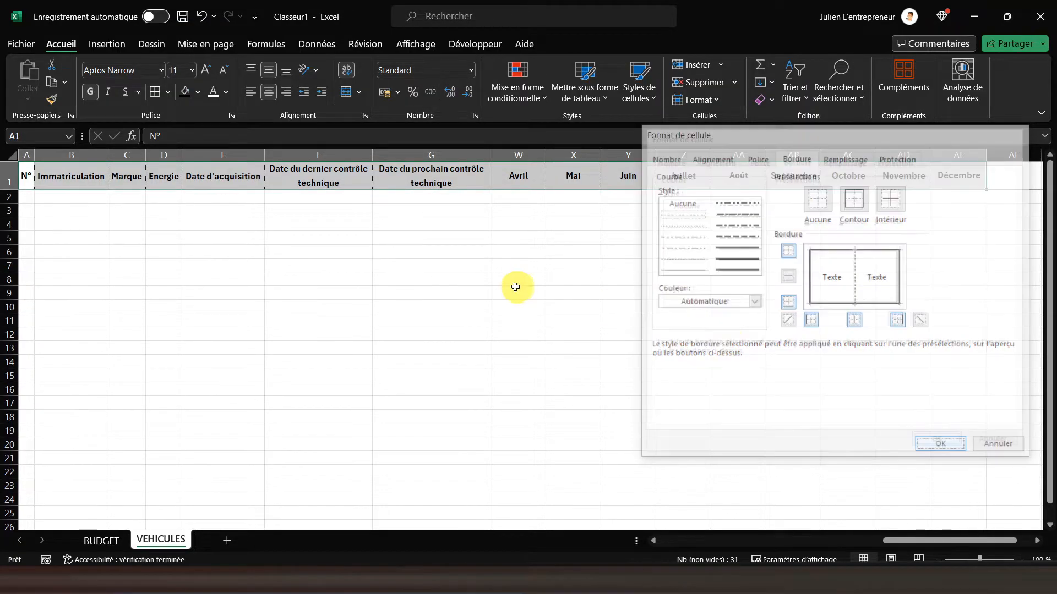
left_click(414, 226)
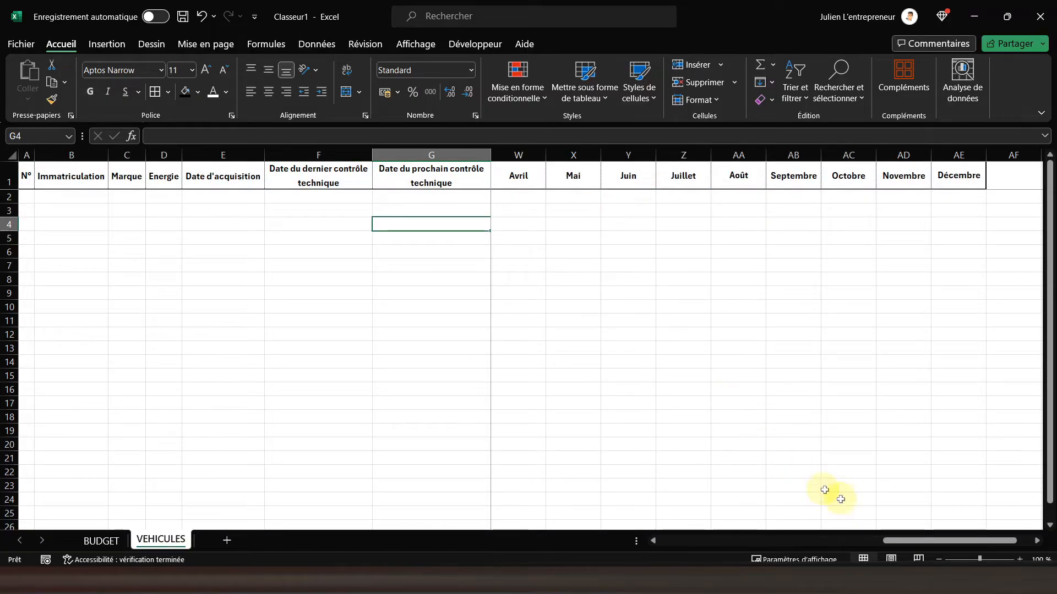
Select the table range from AE1 back to A50.
left_click_drag(956, 183, 17, 306)
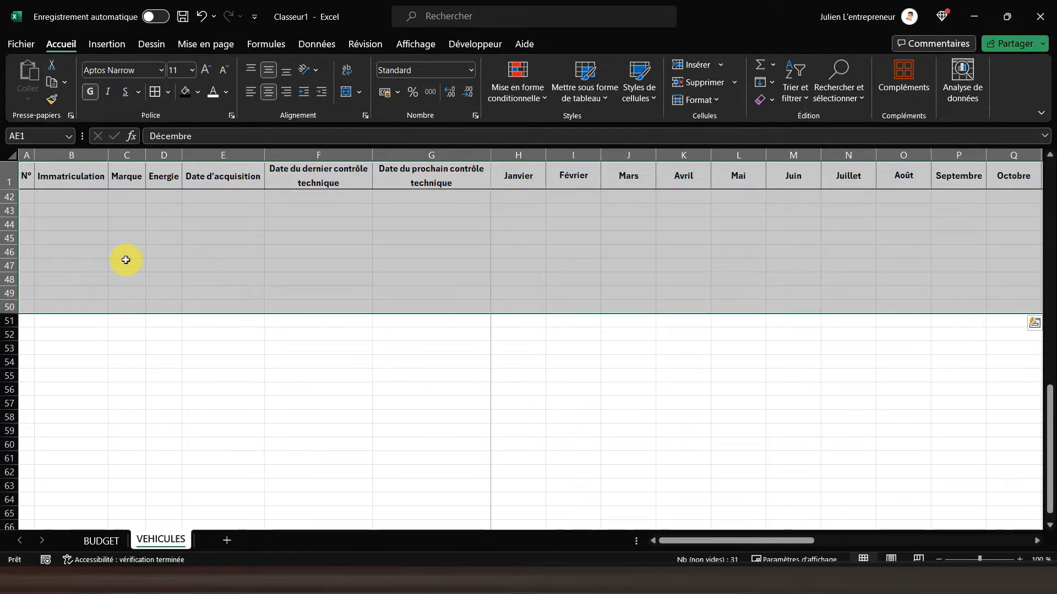
scroll(127, 261, "up", 6)
scroll(127, 261, "up", 7)
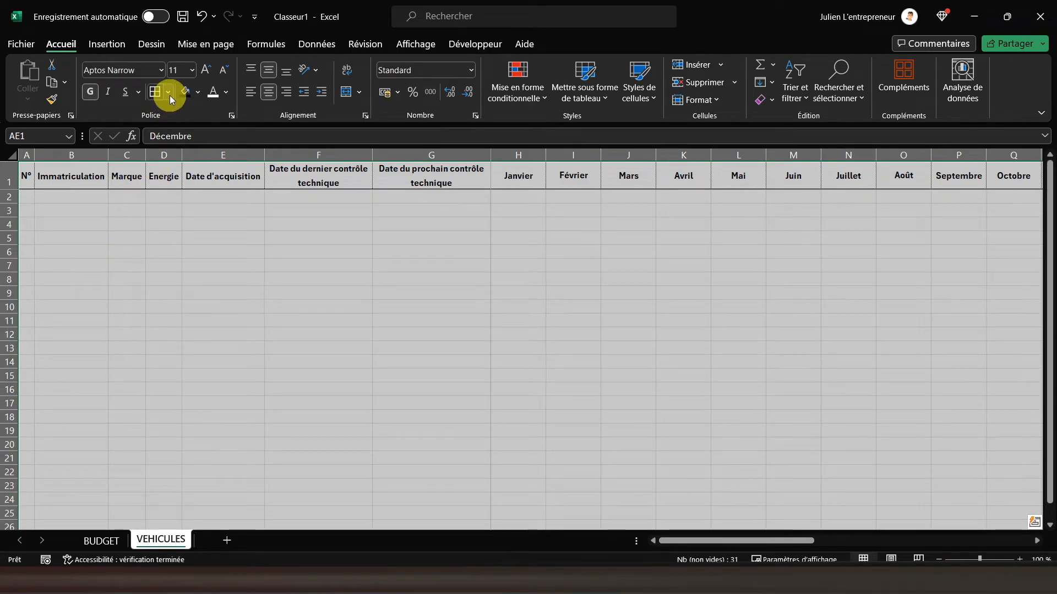
Try a medium solid outline with hairline inside borders on A1:AE50 and undo it.
left_click(169, 92)
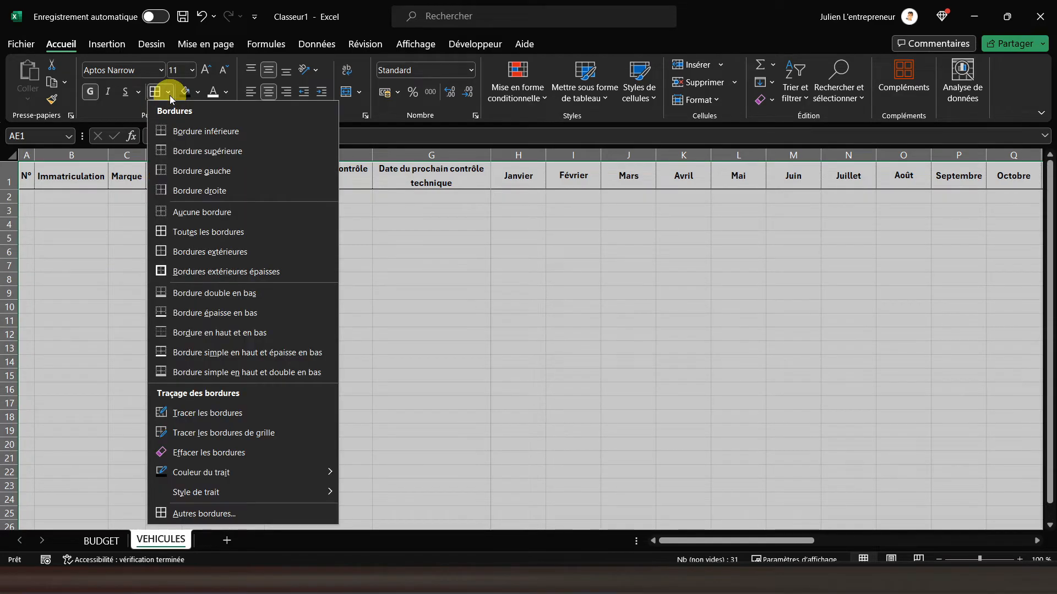
left_click(204, 513)
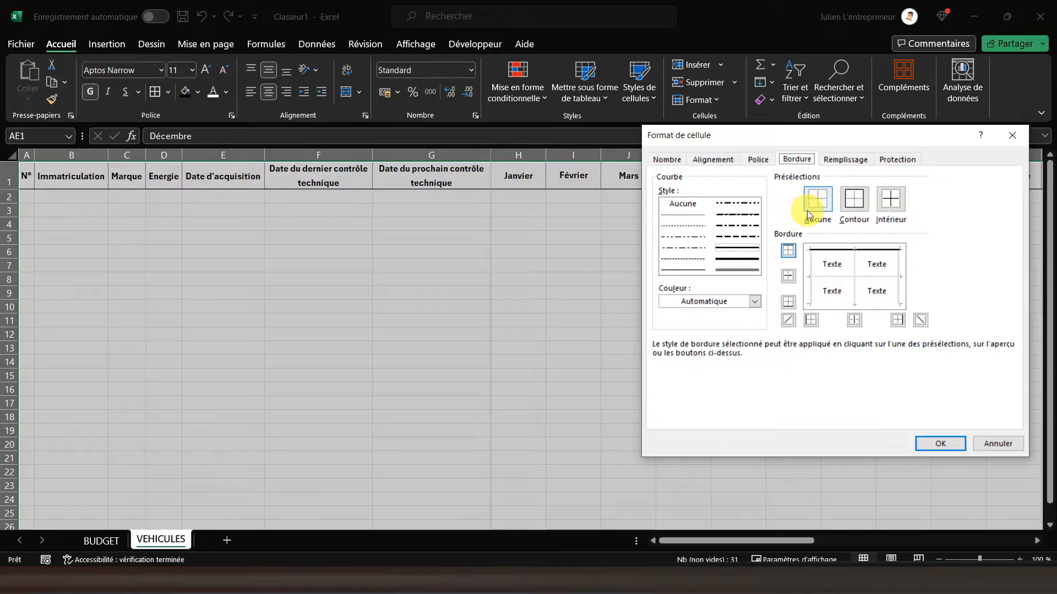
left_click(858, 206)
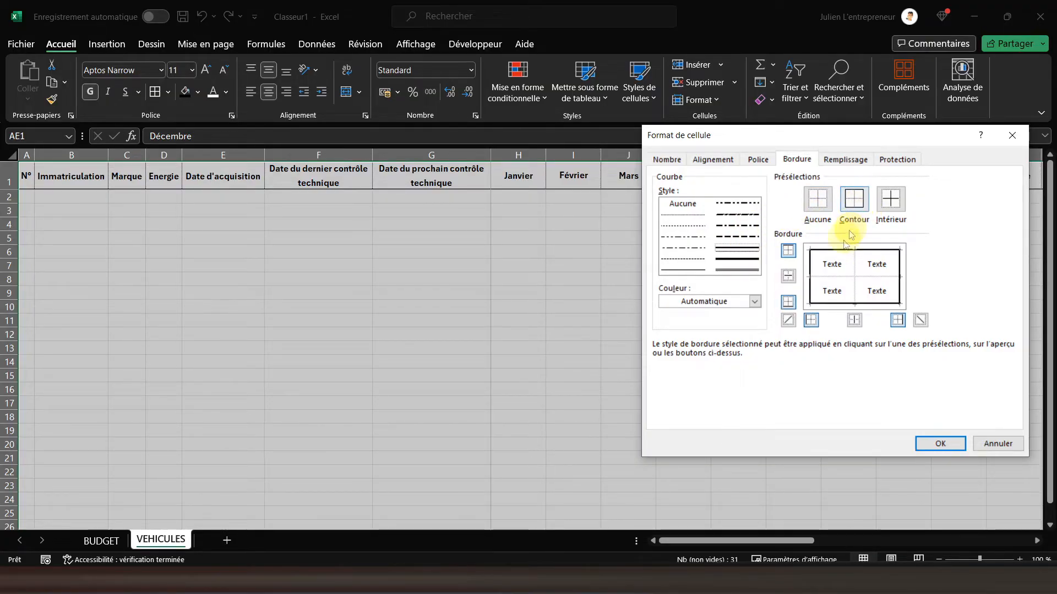
left_click(890, 202)
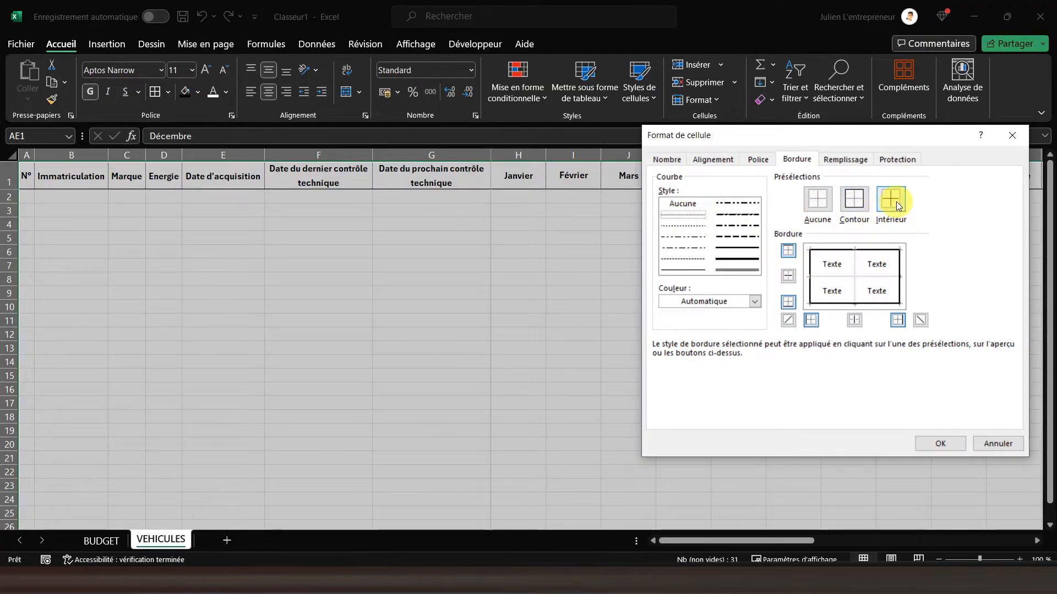
left_click(947, 448)
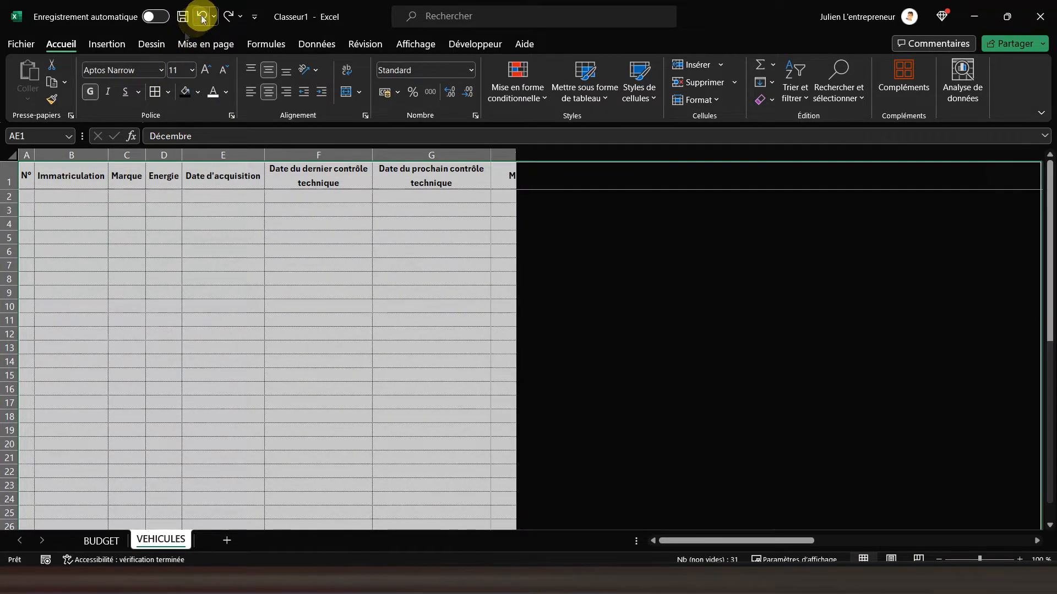
left_click(202, 16)
Apply a medium solid outline and hairline inside borders to the selected table range A1:AE50.
left_click(168, 91)
left_click(213, 516)
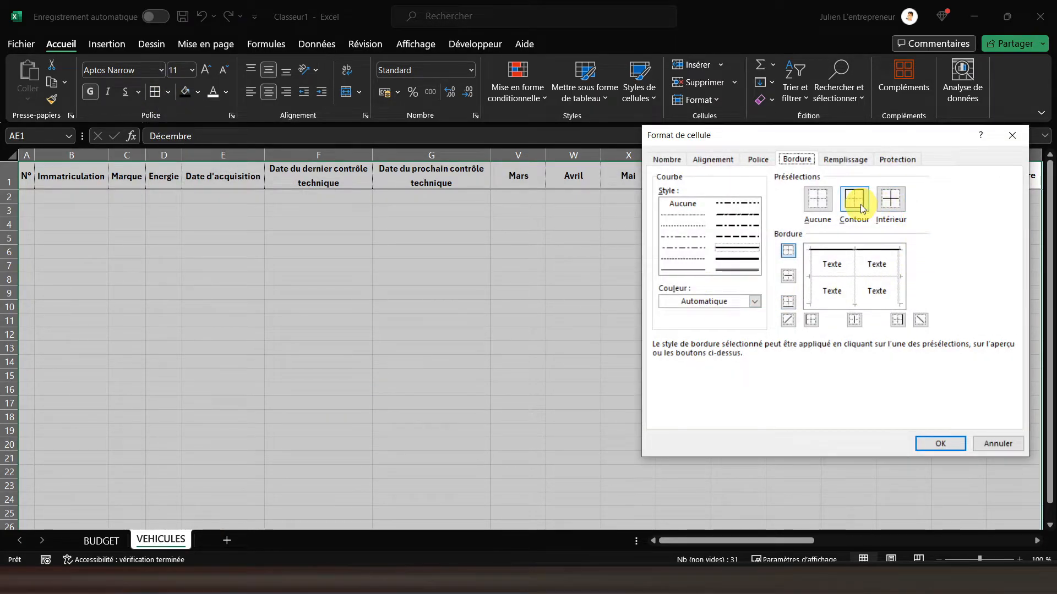
left_click(854, 204)
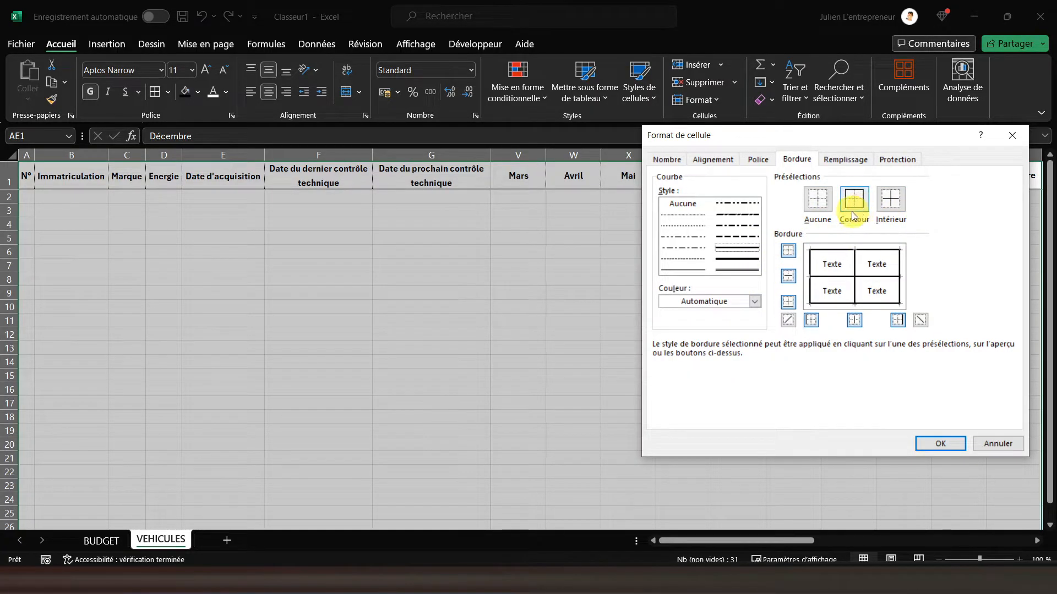
left_click(691, 217)
left_click(893, 205)
left_click(940, 443)
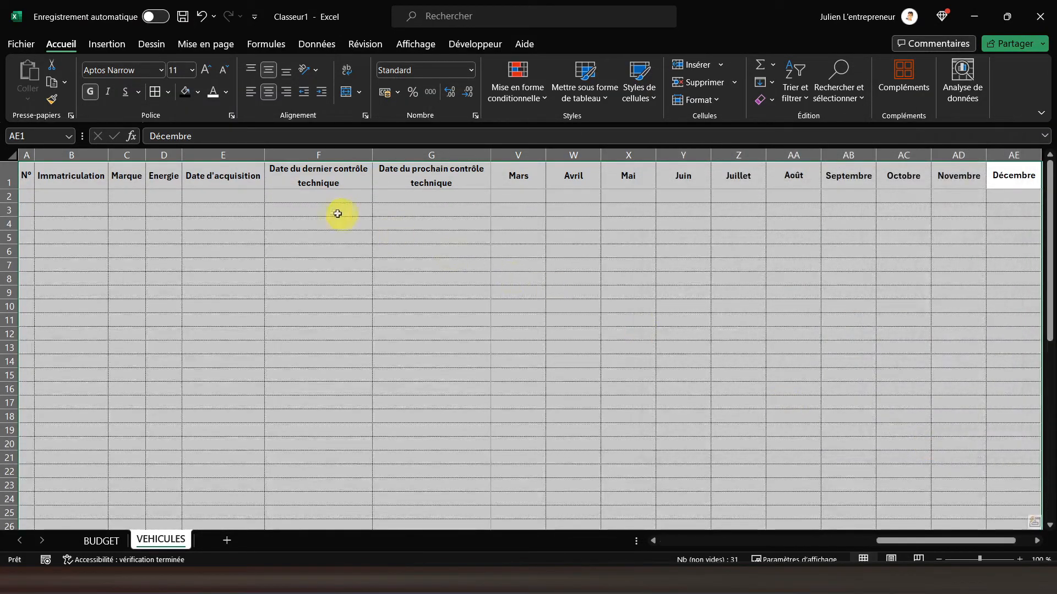
Apply an outside border around the header range A1:AE1.
left_click(337, 213)
scroll(298, 254, "down", 3)
scroll(298, 253, "up", 3)
left_click_drag(26, 176, 974, 175)
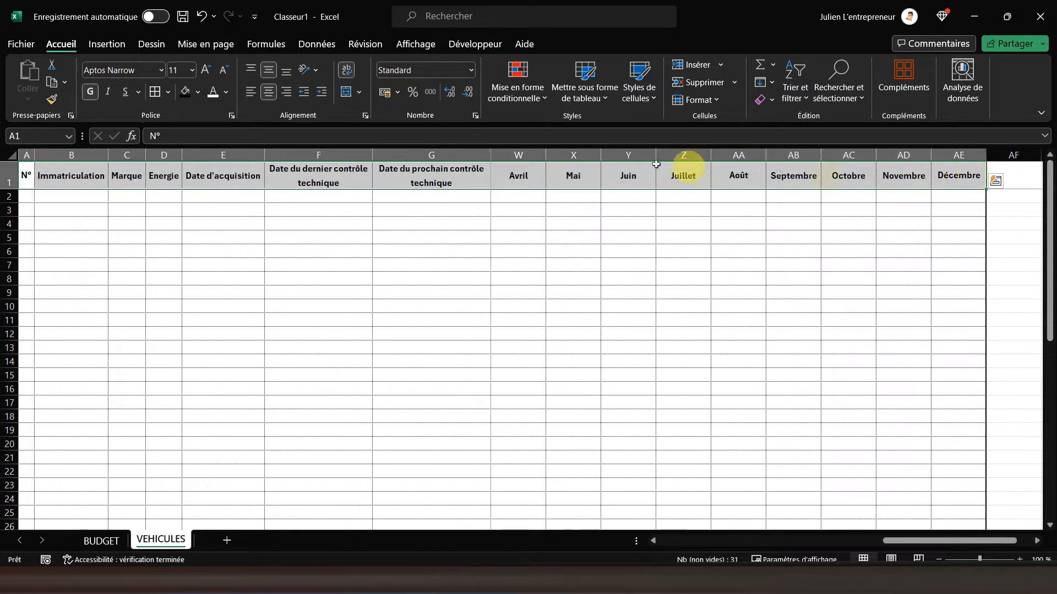
left_click(168, 98)
left_click(199, 272)
left_click(388, 278)
Format the monthly cells H2:AE50 with the Comptabilité number format.
left_click_drag(908, 539, 484, 510)
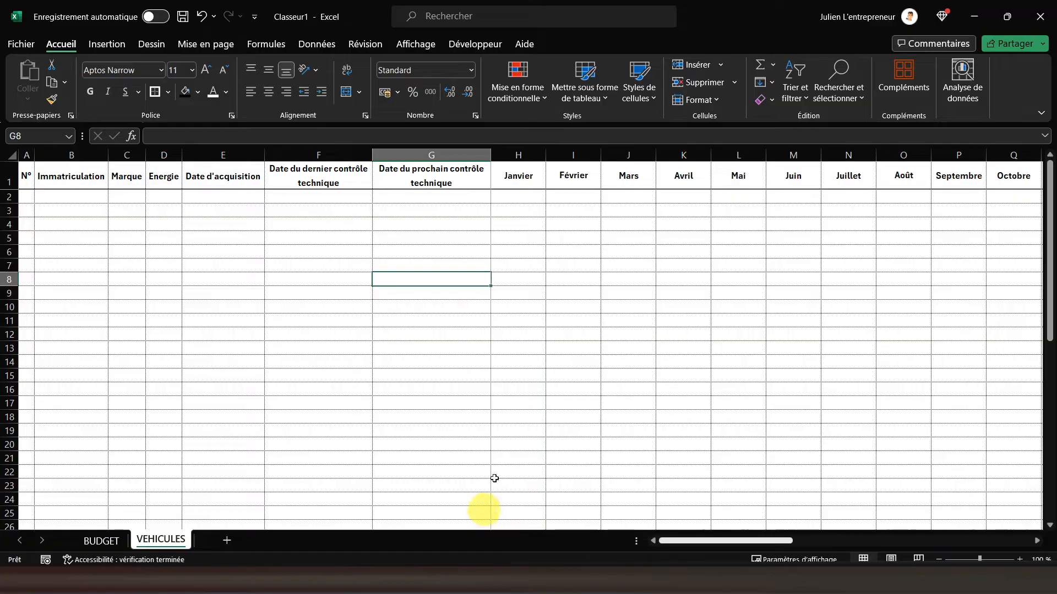
left_click(514, 197)
left_click_drag(532, 210, 979, 499)
left_click(381, 94)
Fill the selected monthly cells H2:AE50 with light green.
left_click(198, 92)
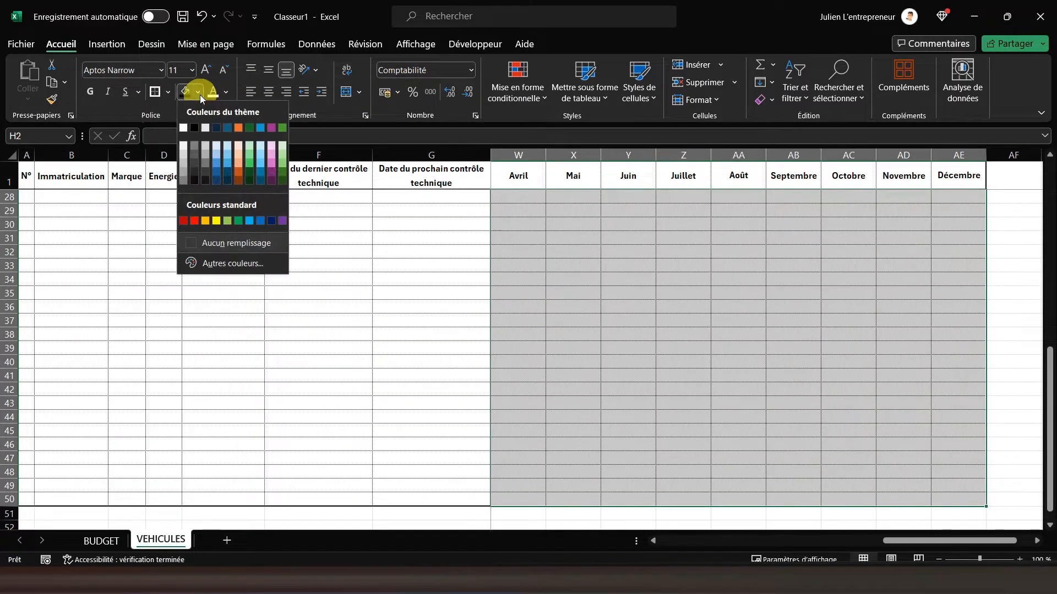
left_click(282, 148)
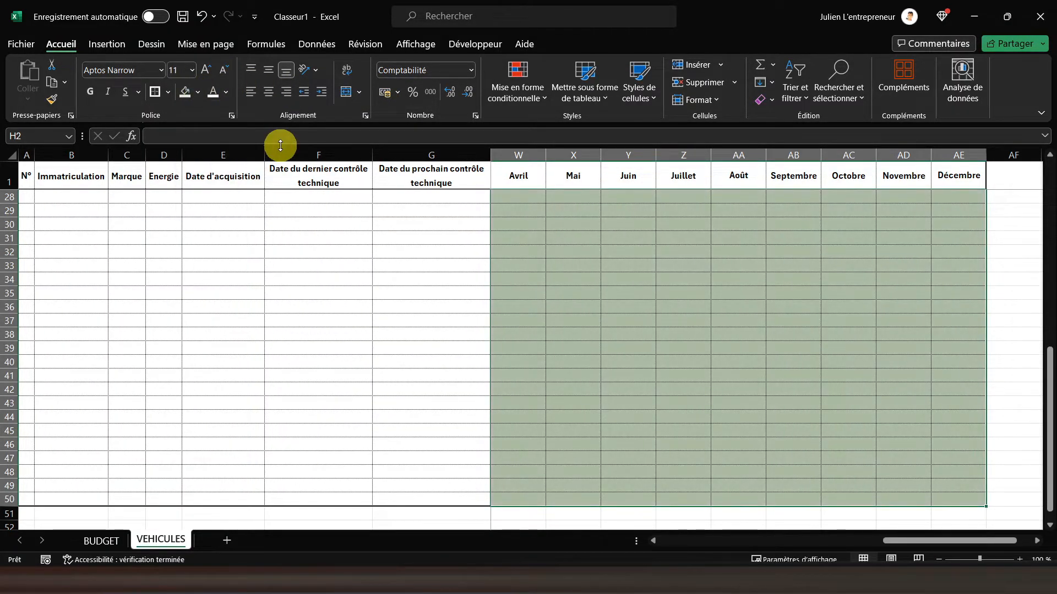
left_click(302, 241)
scroll(360, 253, "up", 9)
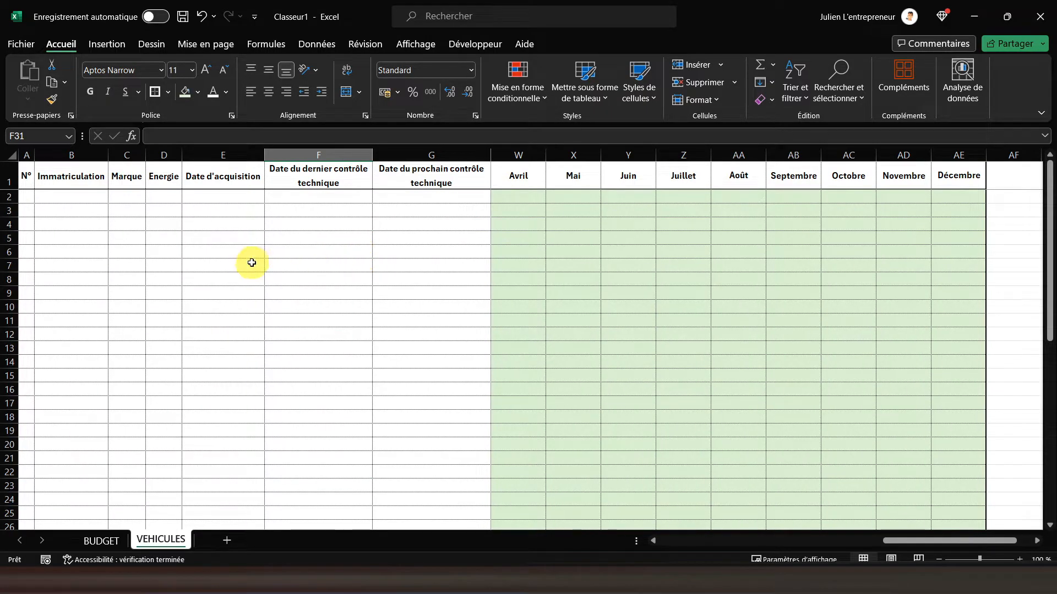
Enter 001 as text in cell A2 and check the options of its error alert.
left_click(29, 198)
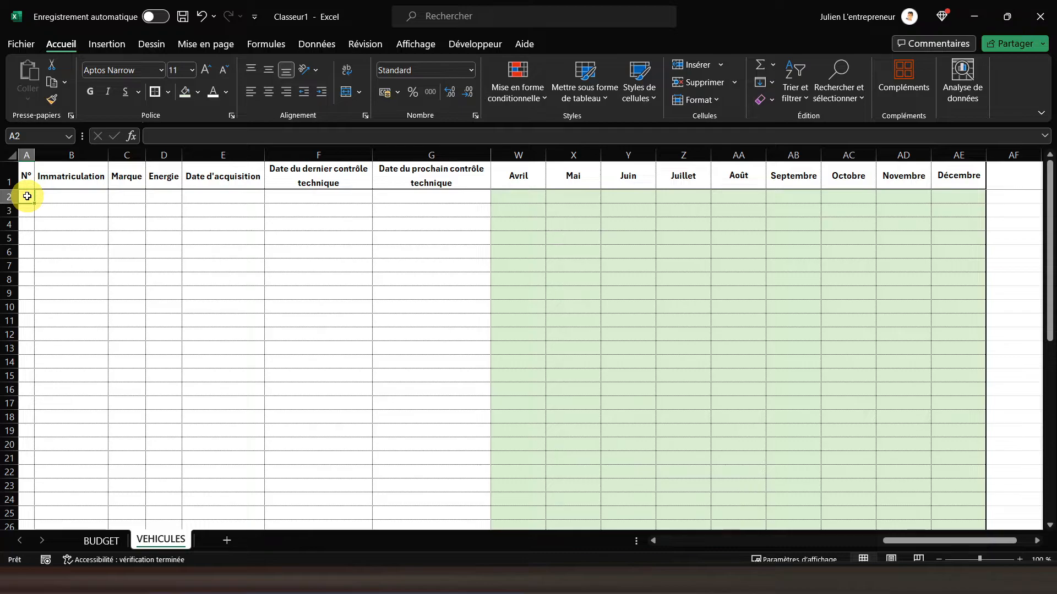
type("'001")
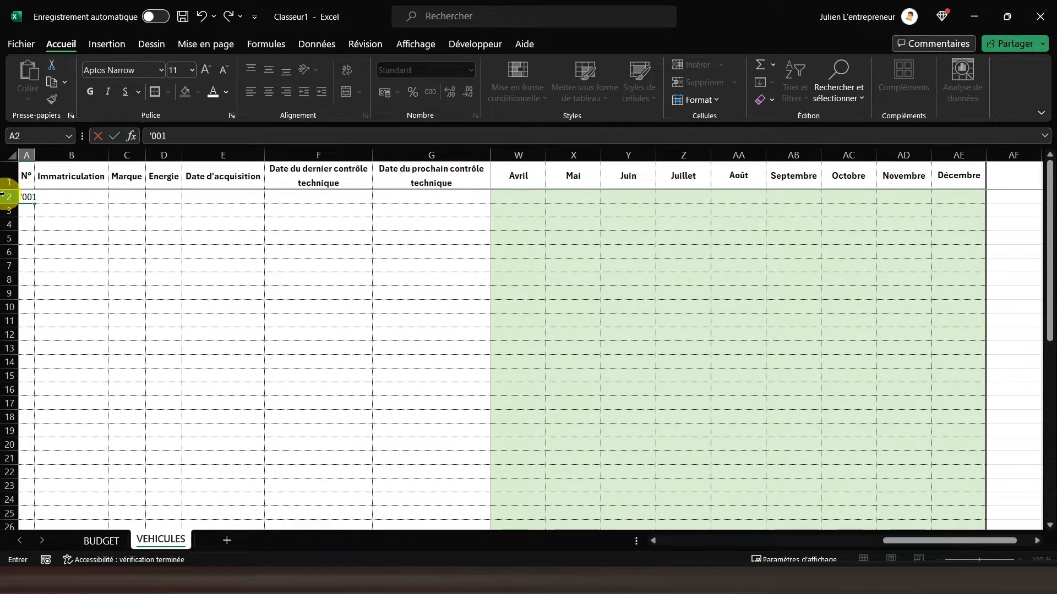
key("ctrl+Return")
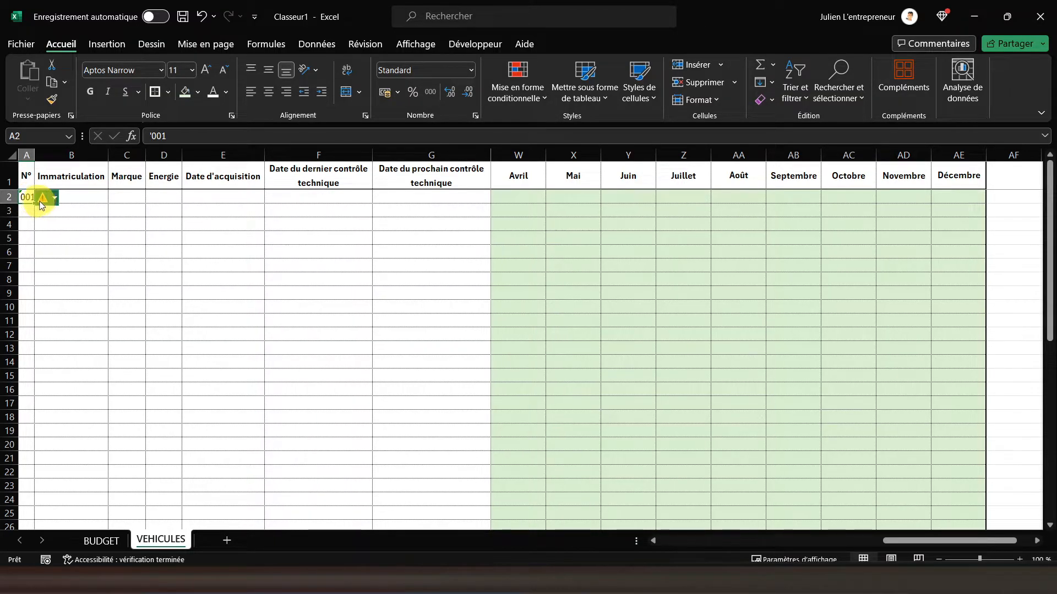
left_click(44, 199)
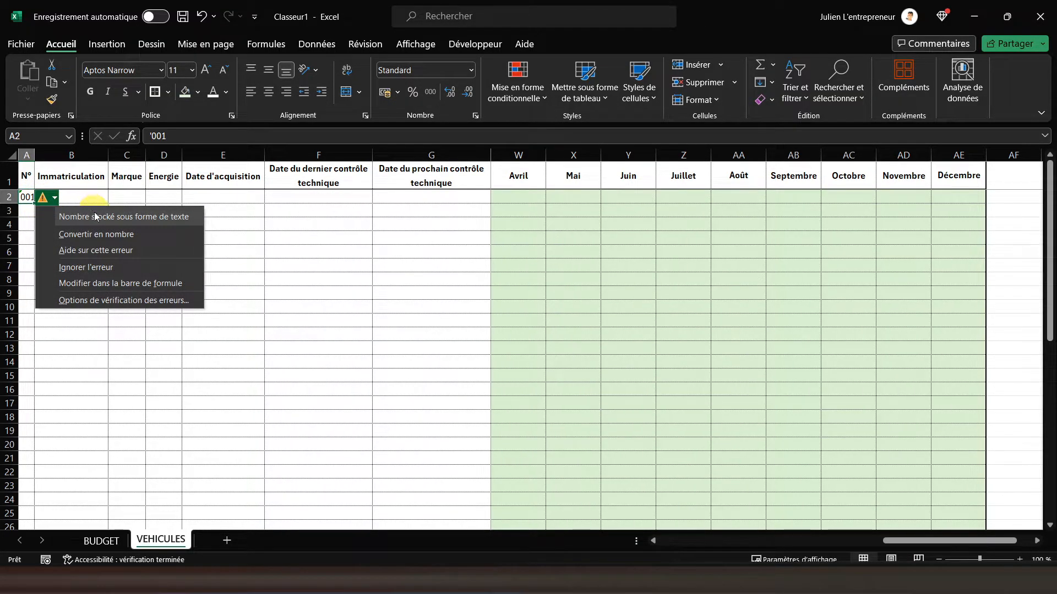
left_click(26, 201)
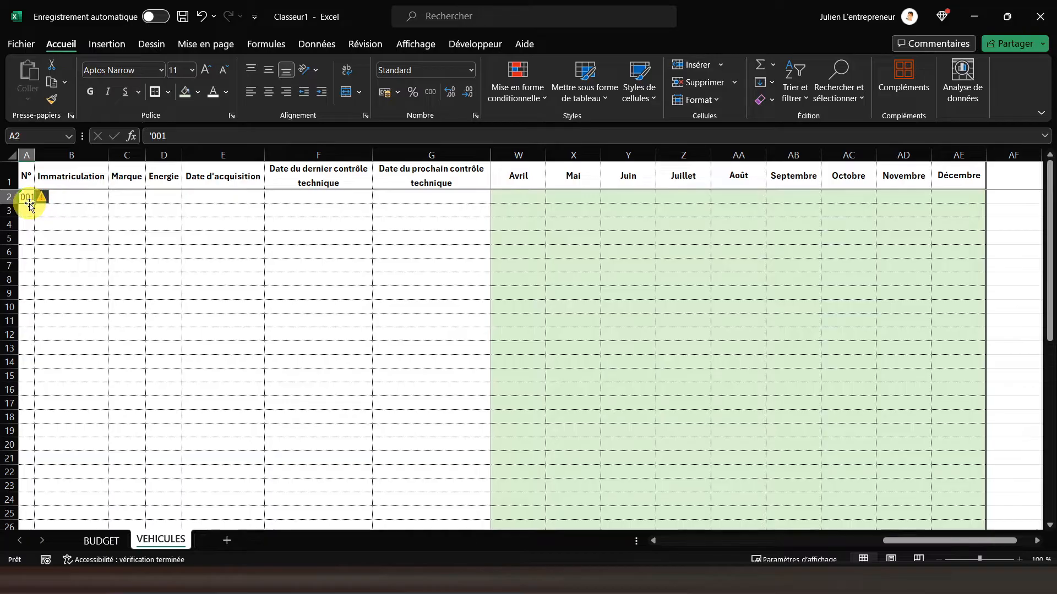
left_click(45, 198)
left_click(88, 204)
left_click(29, 202)
Fill the vehicle numbering from A2 down to A50 and auto-fit the width of column A.
left_click_drag(36, 204, 35, 503)
left_click(104, 334)
scroll(133, 339, "up", 6)
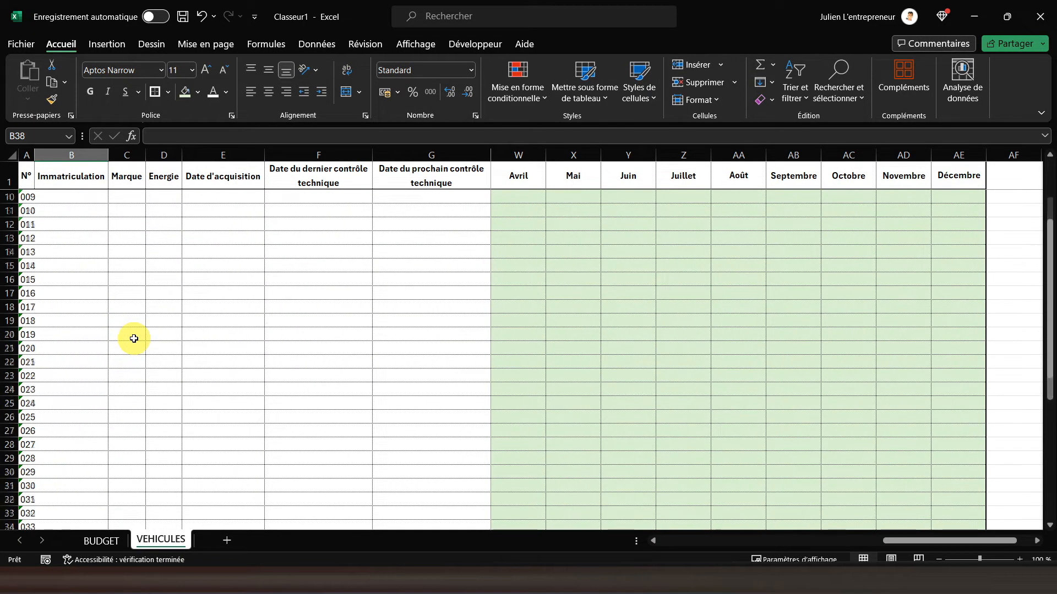
scroll(134, 338, "up", 3)
double_click(34, 158)
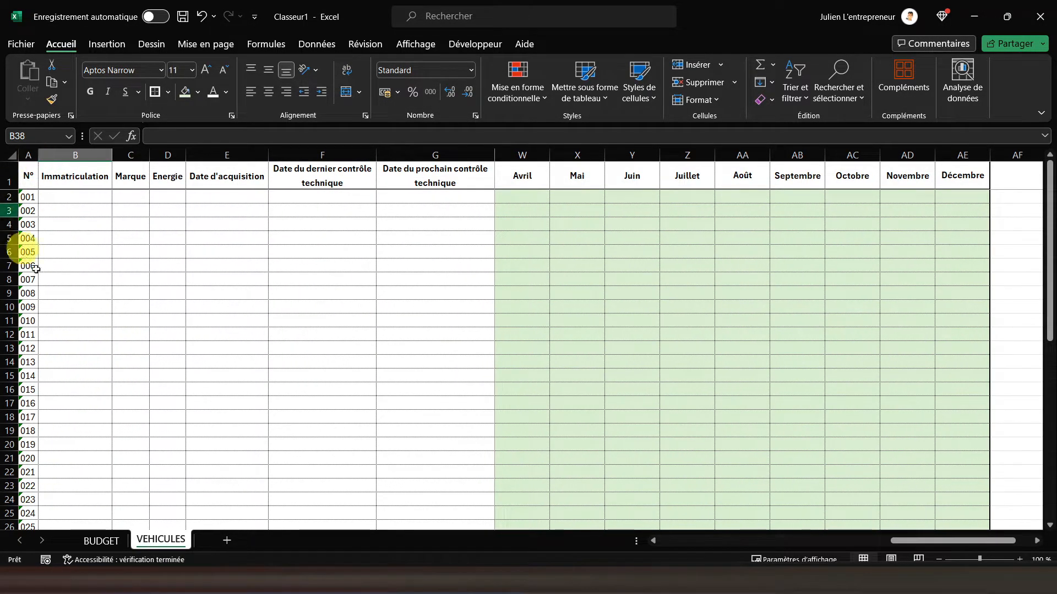
left_click(25, 252)
left_click(72, 221)
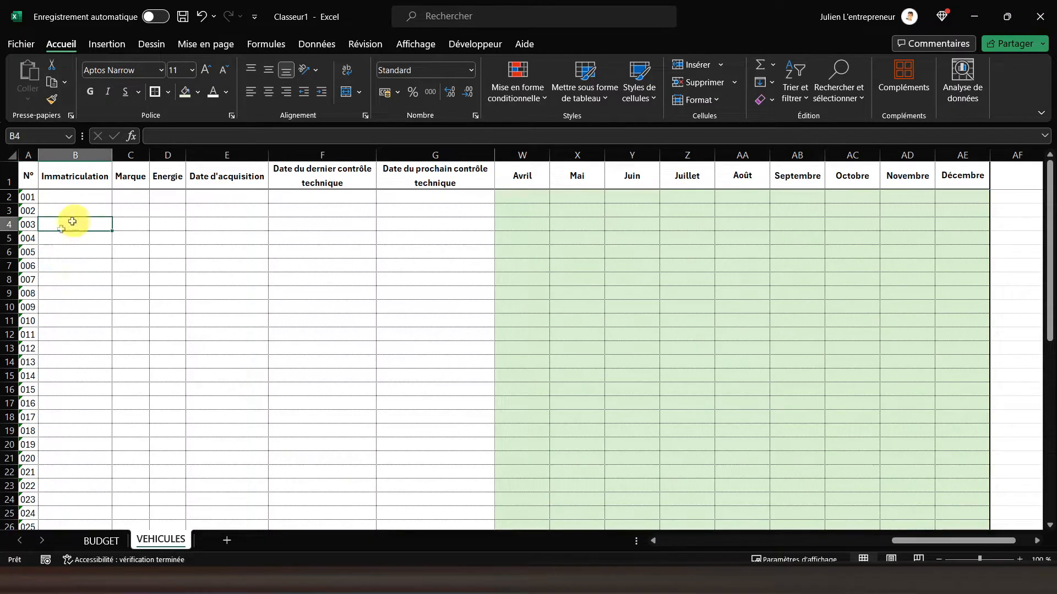
left_click(75, 199)
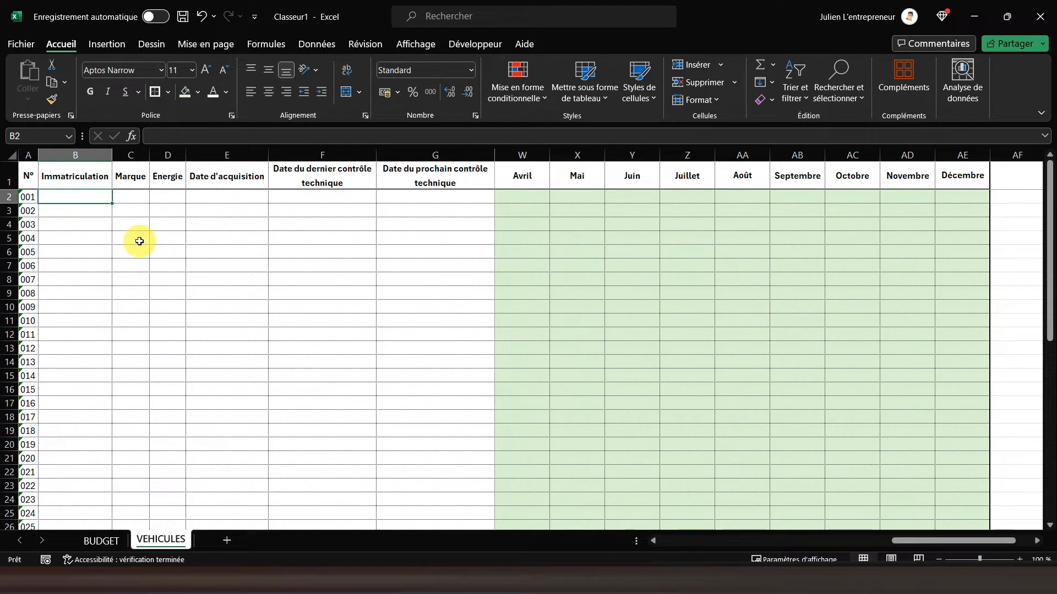
left_click(160, 195)
left_click(71, 195)
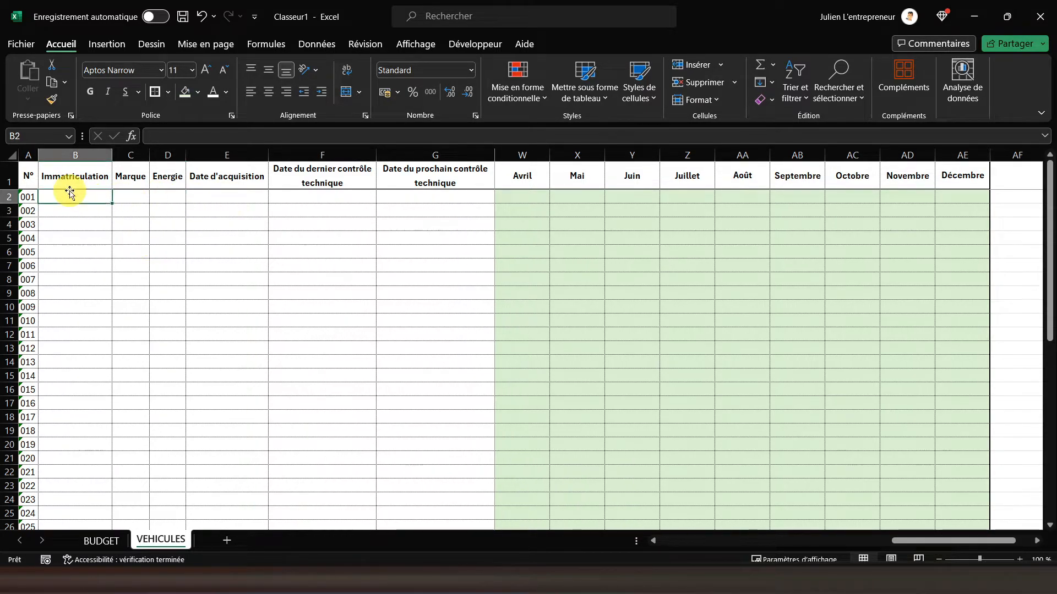
left_click(140, 198)
left_click(168, 199)
left_click(231, 198)
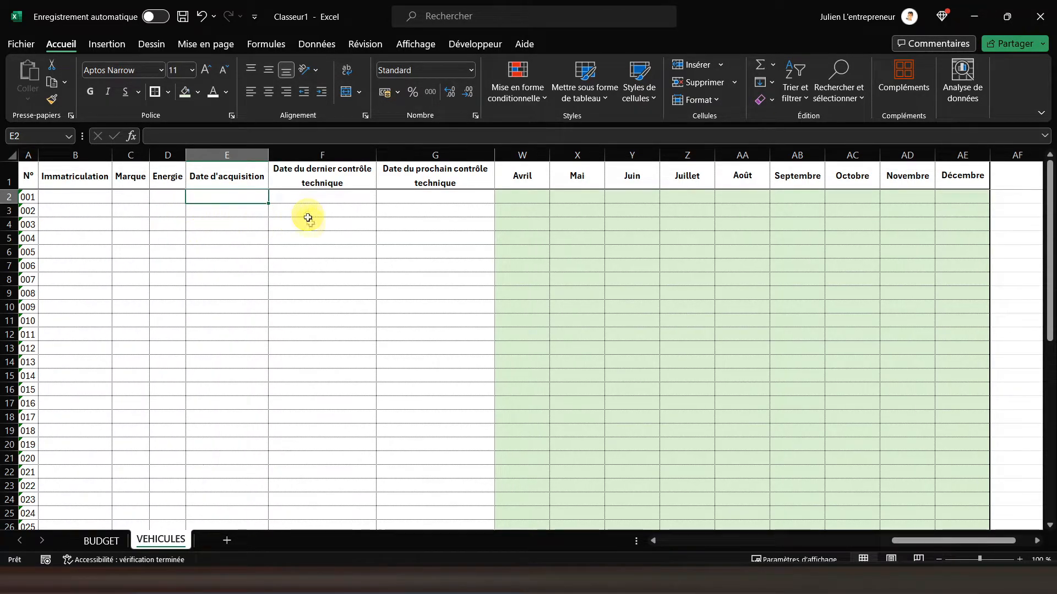
left_click(350, 196)
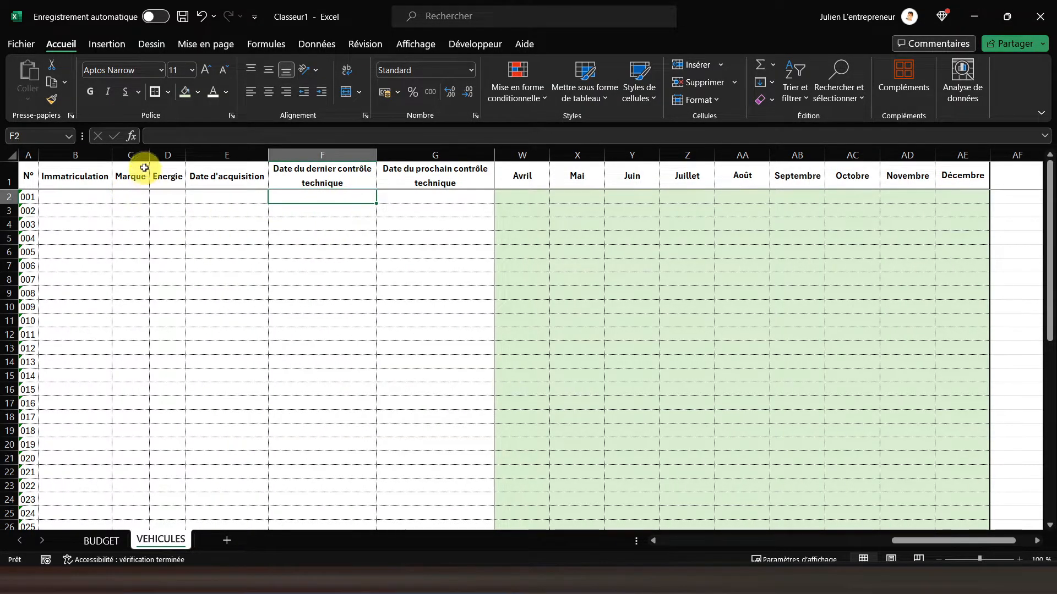
Insert a column before Marque and give it the header "Type de véhicule".
right_click(132, 155)
left_click(177, 297)
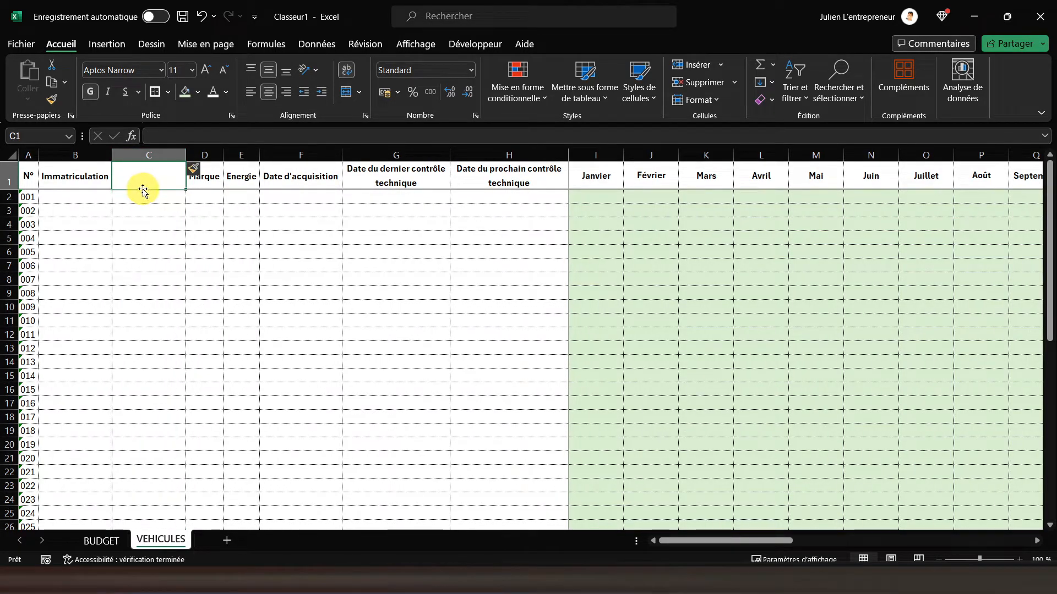
type("Type de véhicule")
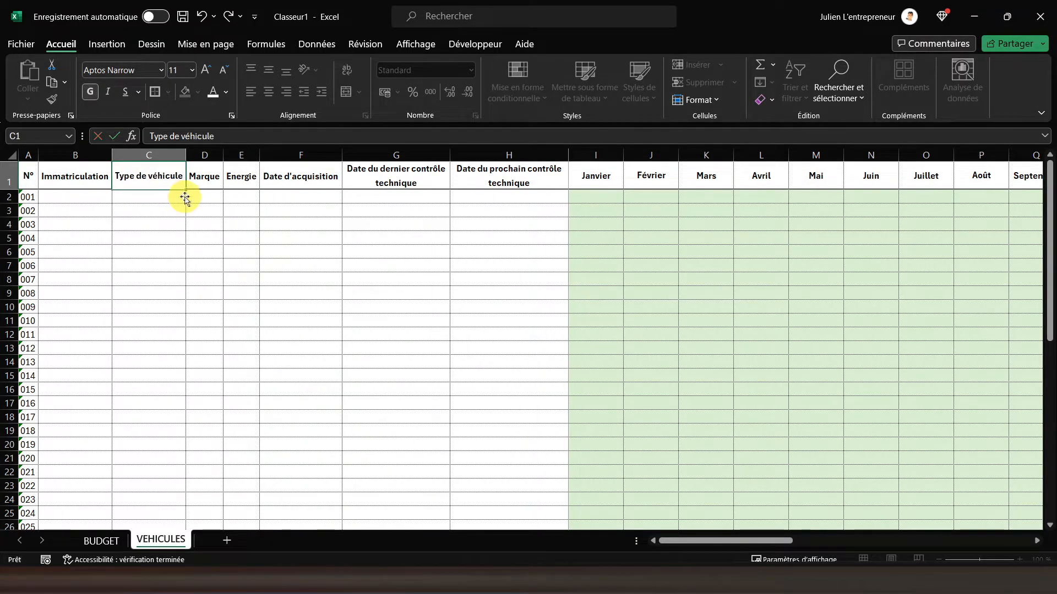
key("Return")
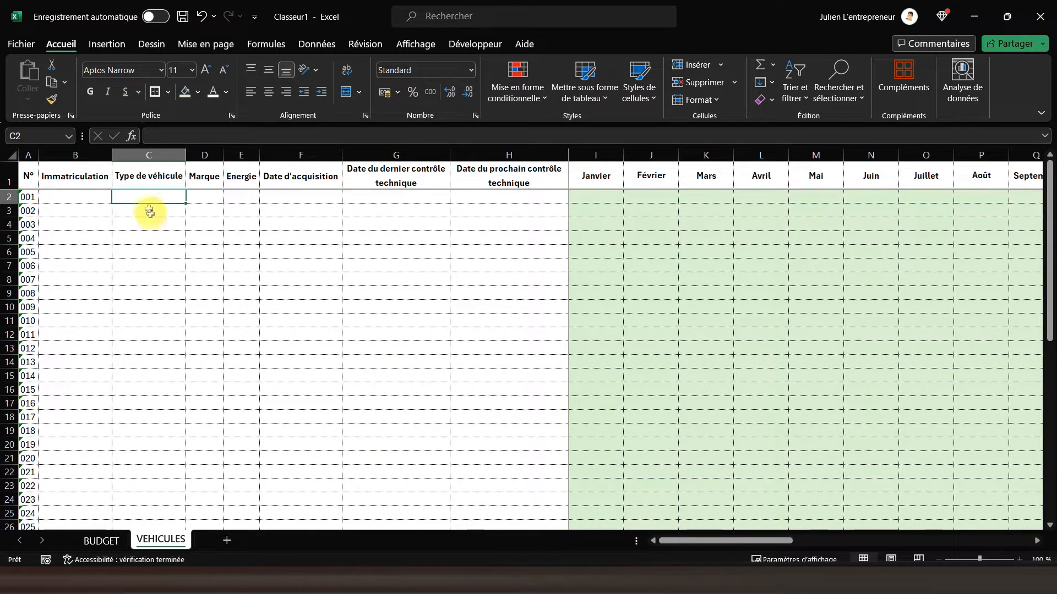
Start a data validation rule on C2:C50 that allows a Liste.
left_click_drag(145, 199, 137, 495)
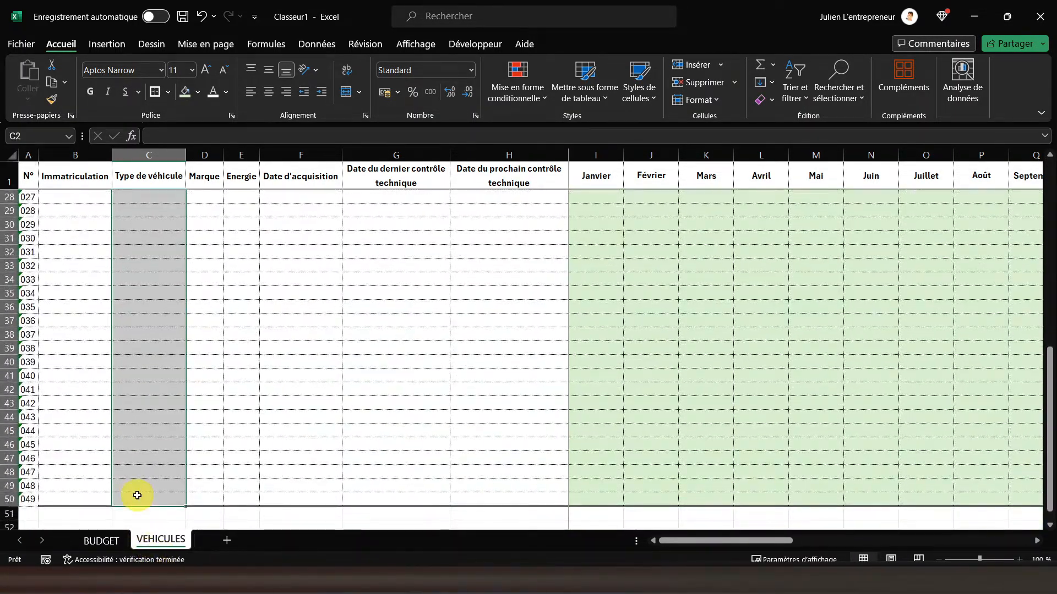
scroll(140, 493, "up", 9)
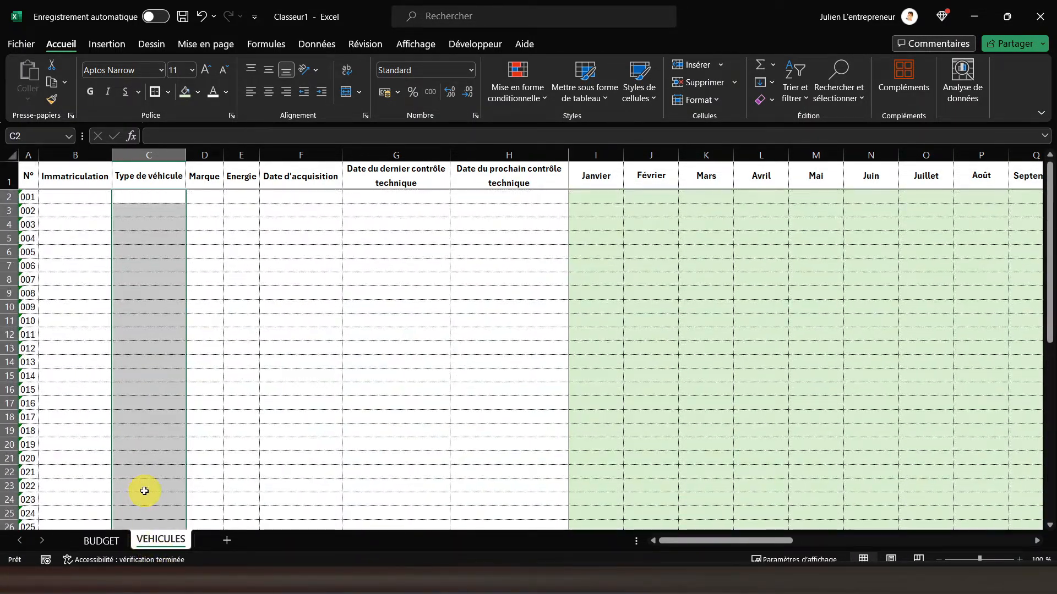
left_click(309, 48)
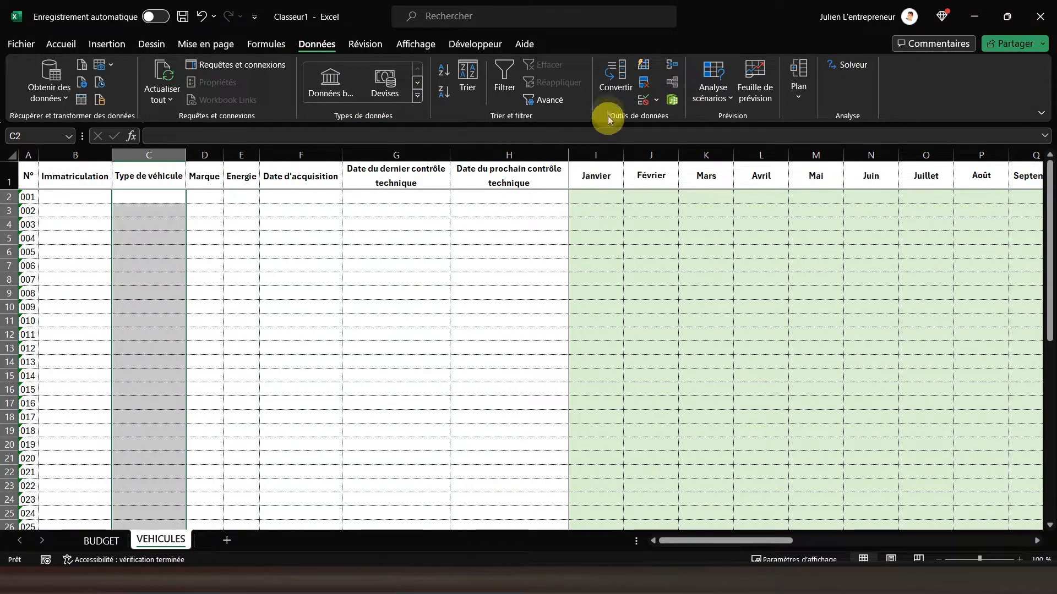
left_click(641, 111)
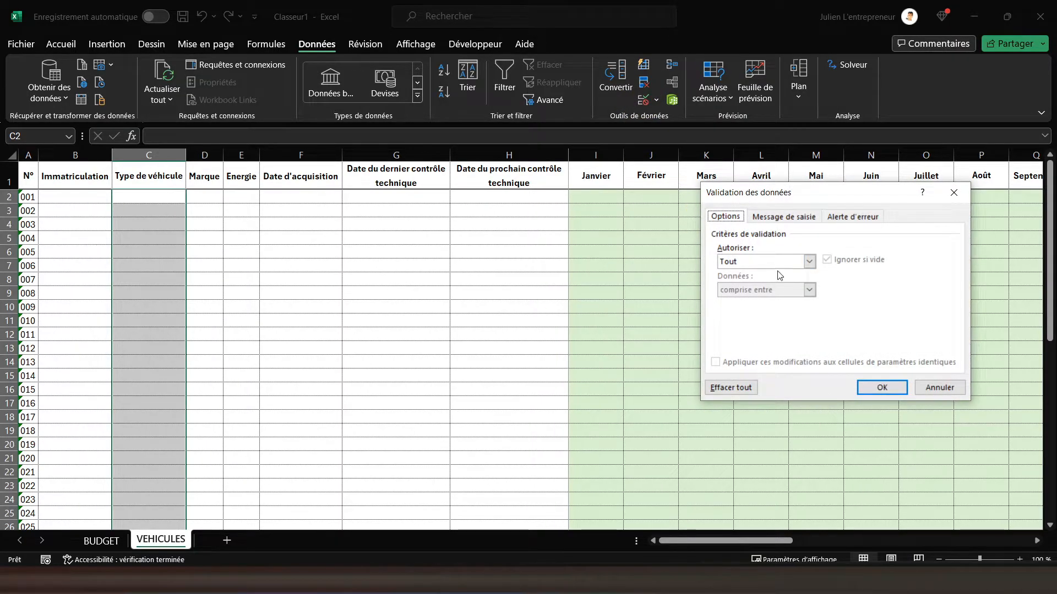
left_click(808, 261)
left_click(743, 302)
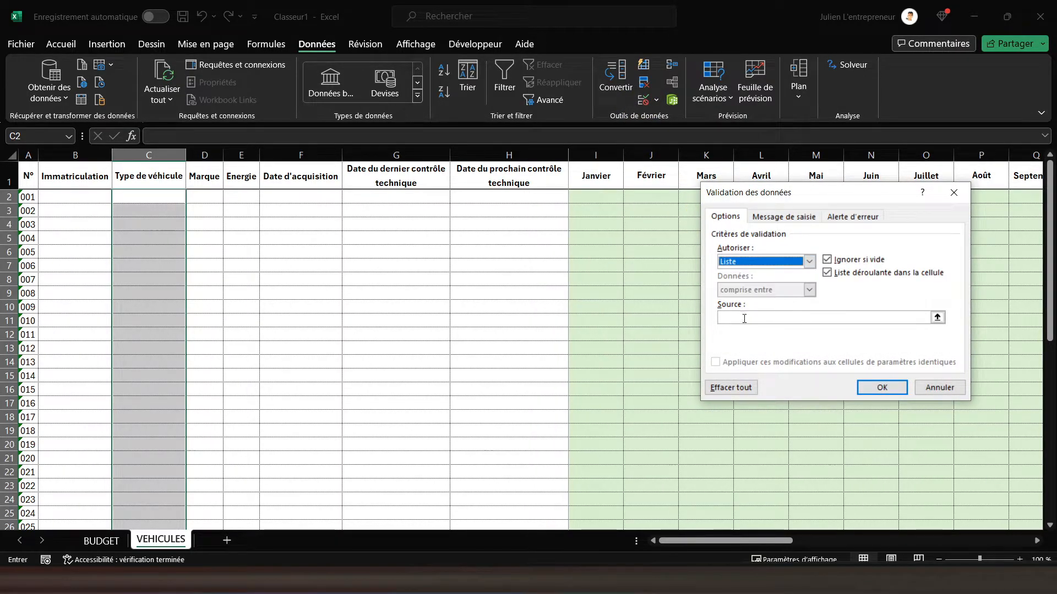
Use the Véhicules lourds and Véhicules légers cells of the BUDGET sheet as the list source, and check the drop-down in C2.
left_click(743, 319)
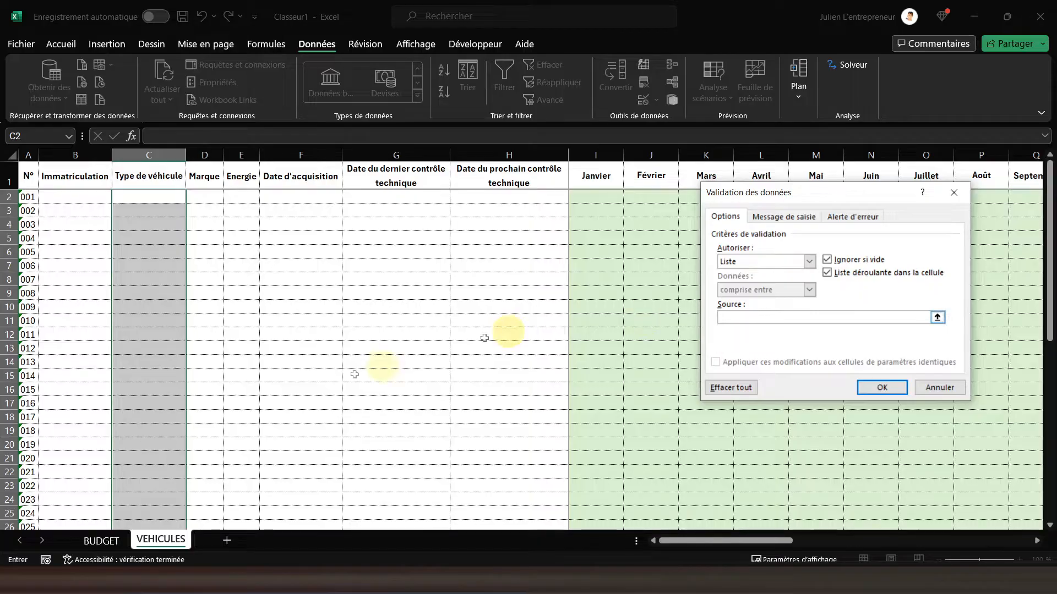
left_click(101, 541)
scroll(111, 323, "down", 4)
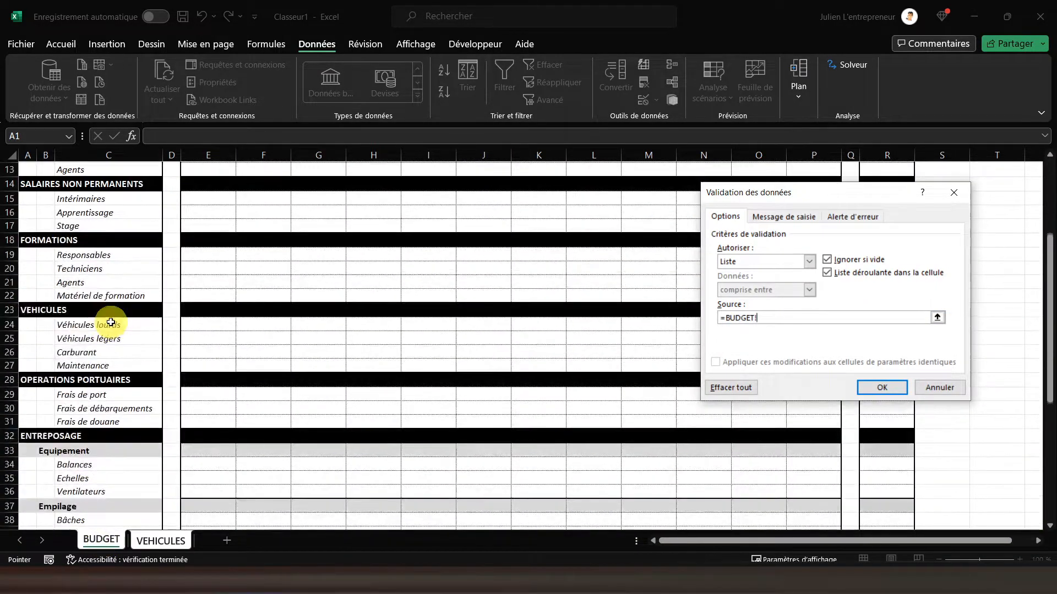
scroll(110, 323, "down", 1)
left_click_drag(80, 284, 79, 299)
left_click(871, 385)
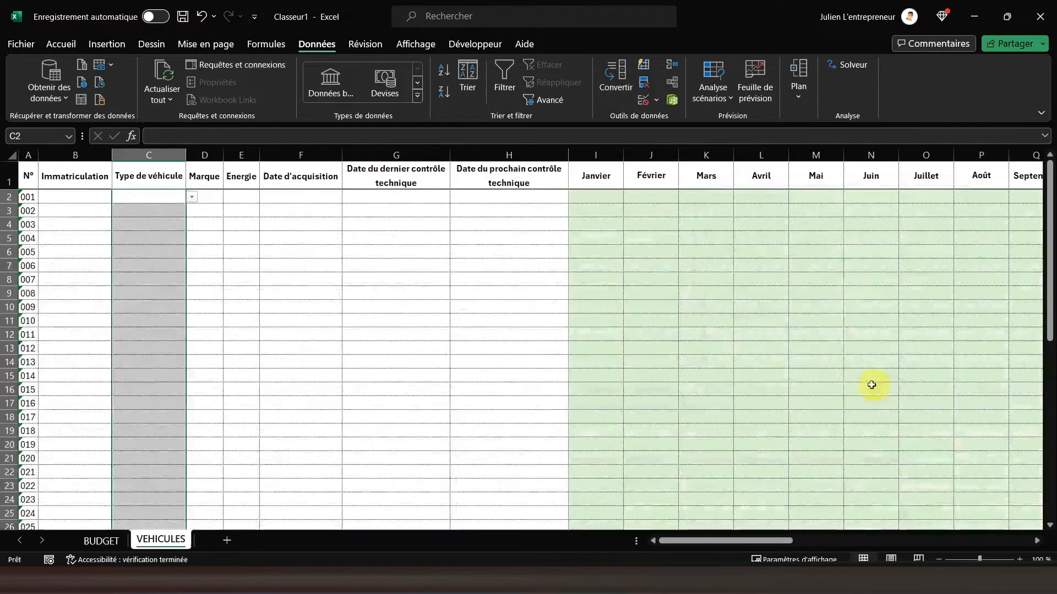
left_click(183, 198)
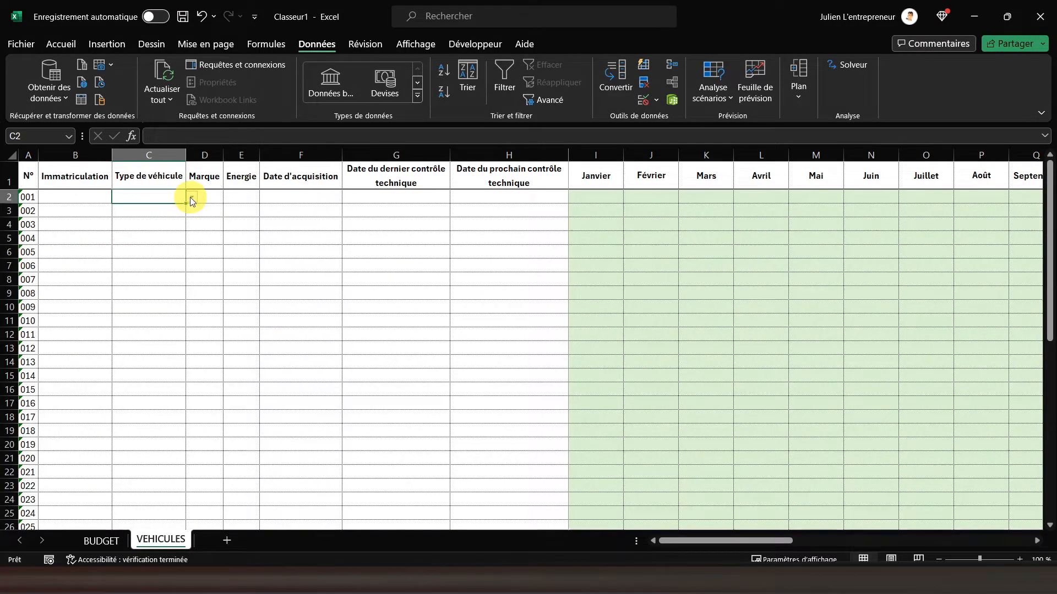
left_click(191, 198)
left_click(159, 197)
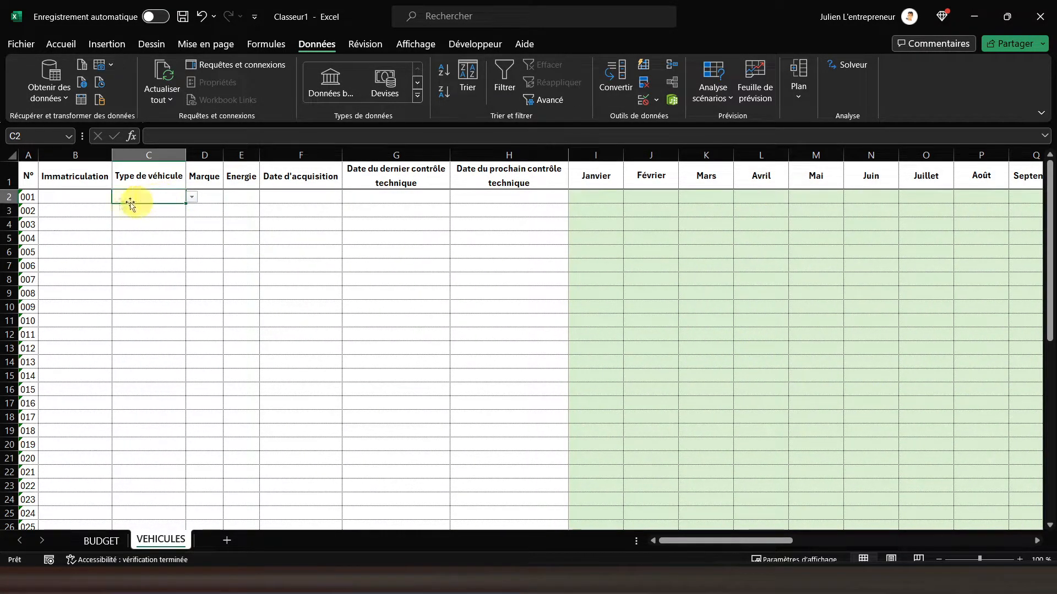
Apply centre alignment to the whole Immatriculation column.
left_click(74, 155)
left_click(55, 45)
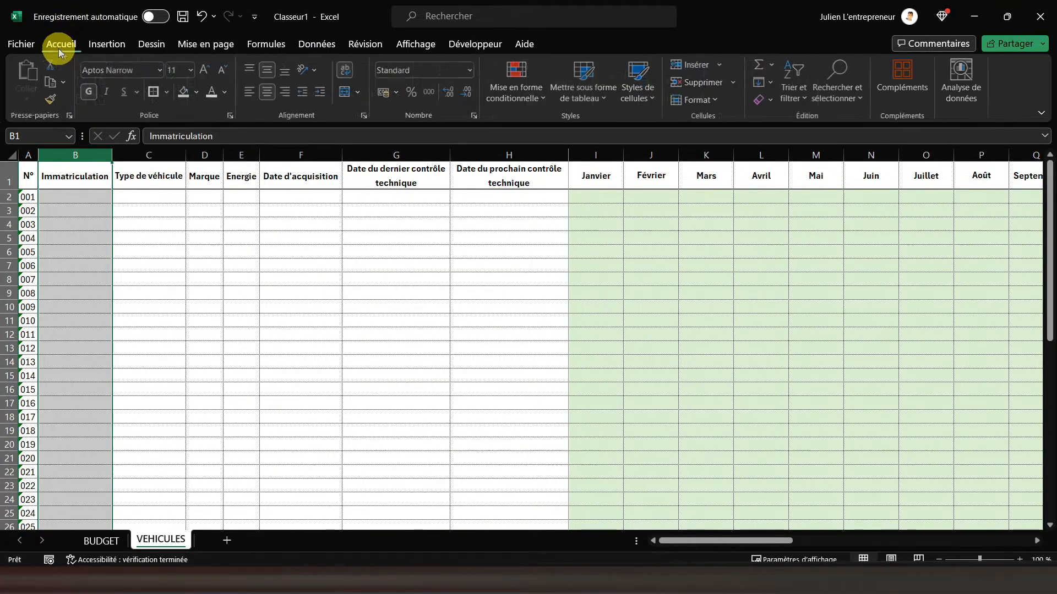
left_click(269, 95)
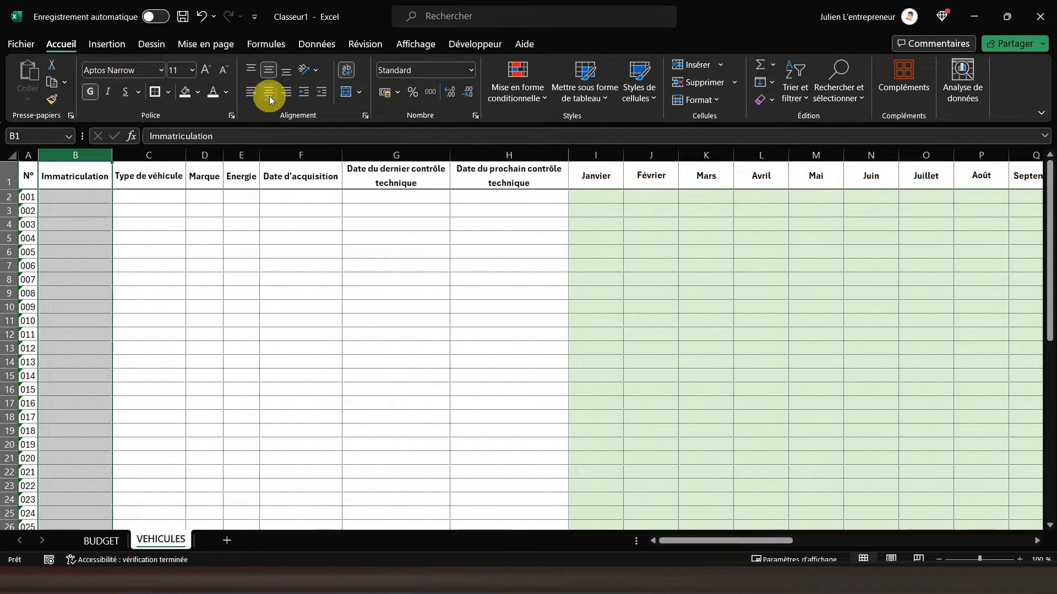
Format the Date d'acquisition and both contrôle technique columns (F to H) with the Date number category.
left_click(318, 158)
left_click_drag(318, 160, 484, 160)
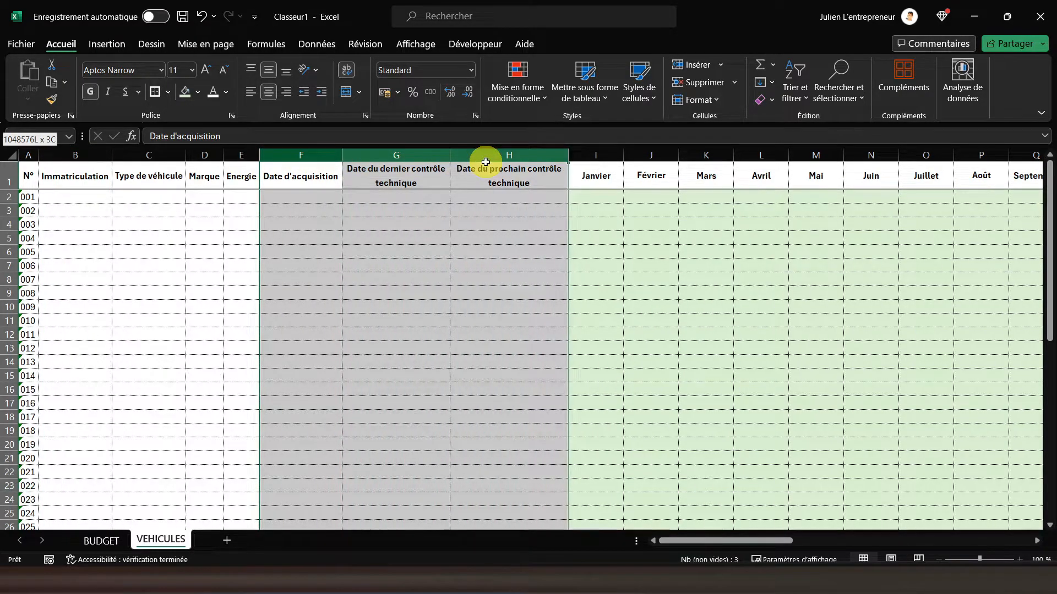
right_click(310, 215)
left_click(369, 410)
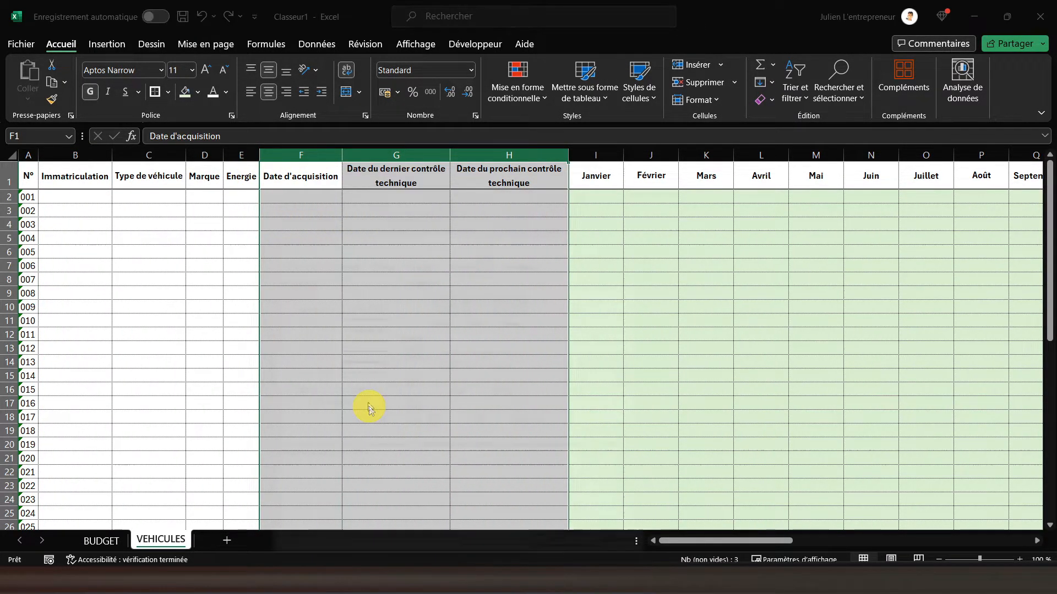
left_click(295, 267)
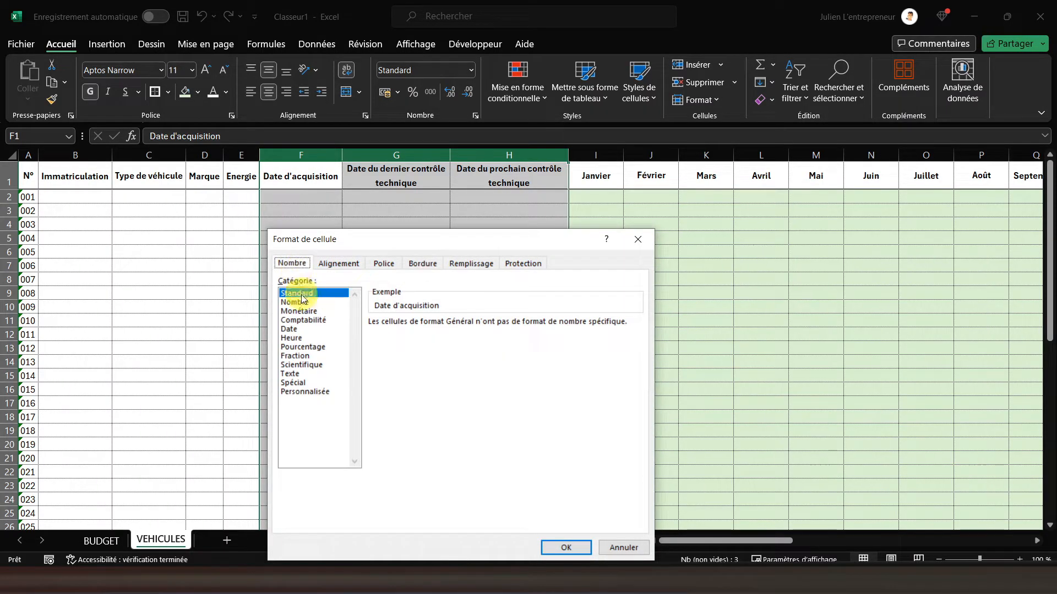
left_click(289, 329)
left_click(567, 548)
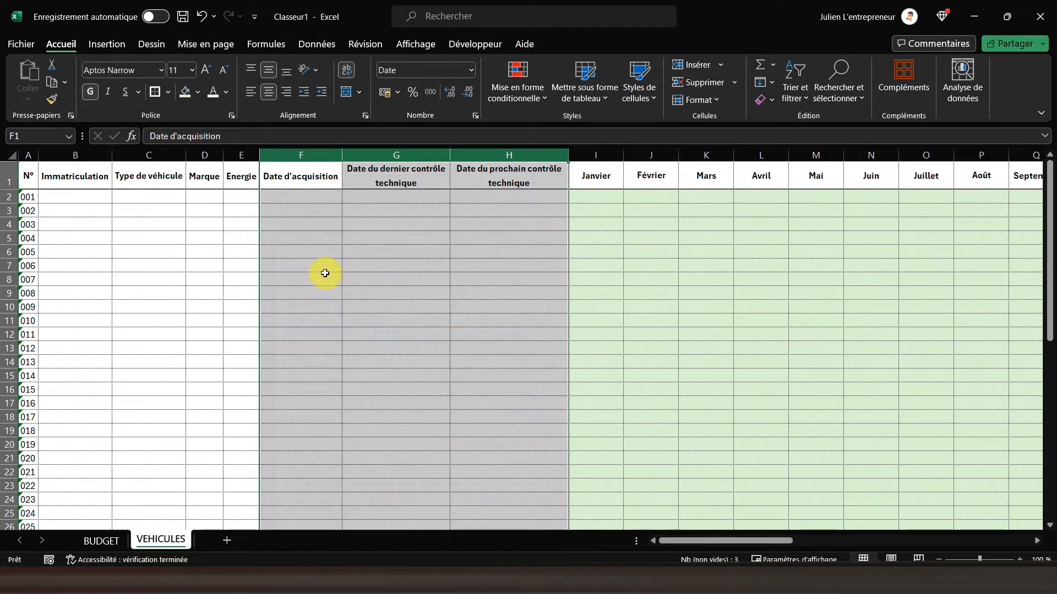
left_click(619, 199)
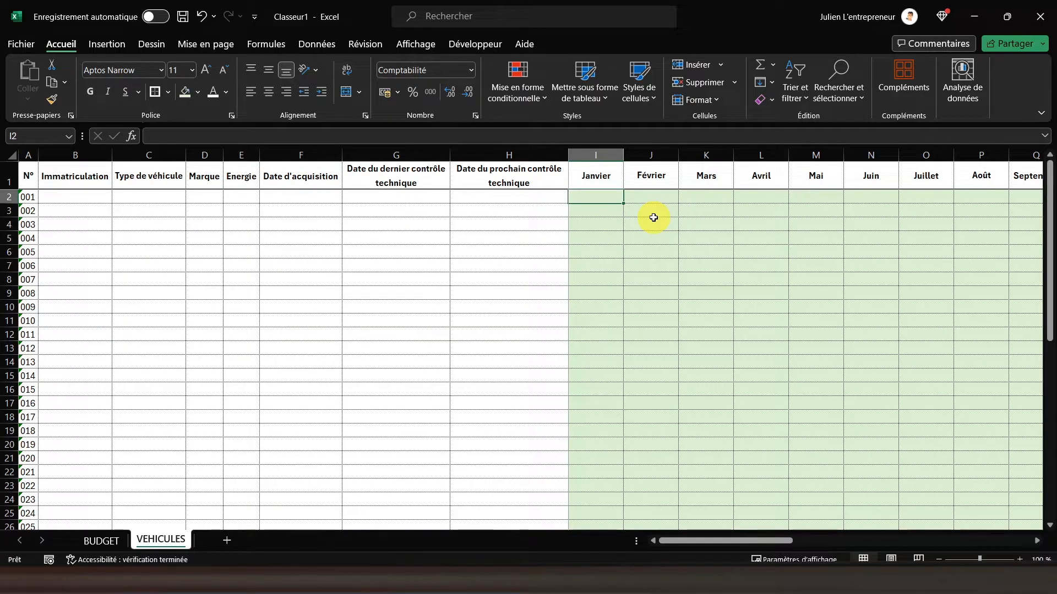
key("Return")
key("Up")
left_click(249, 198)
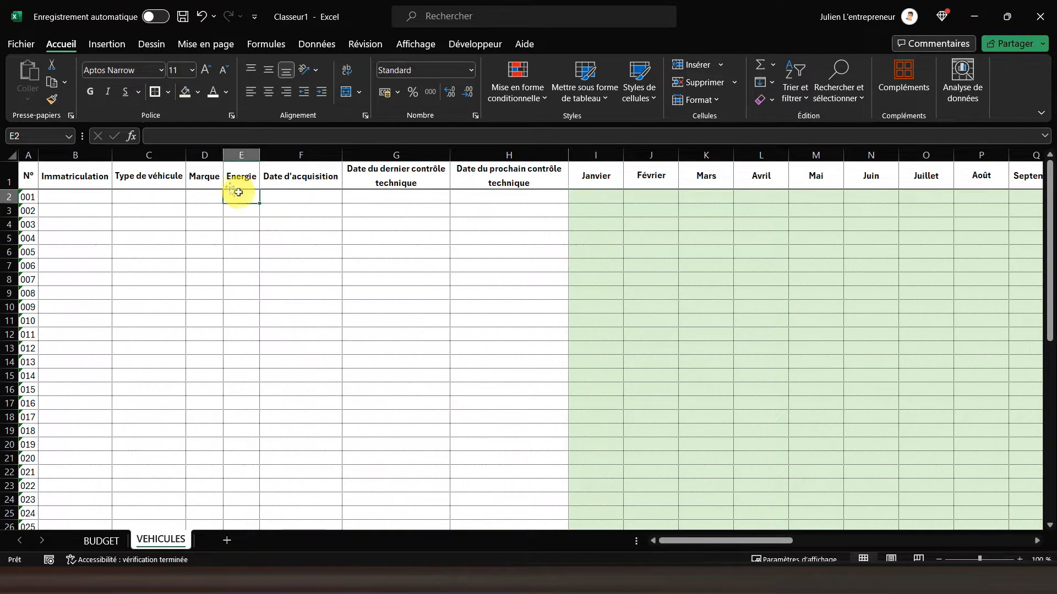
Apply horizontal centre and vertical middle alignment to the whole Marque and Energie columns.
left_click_drag(192, 156, 241, 155)
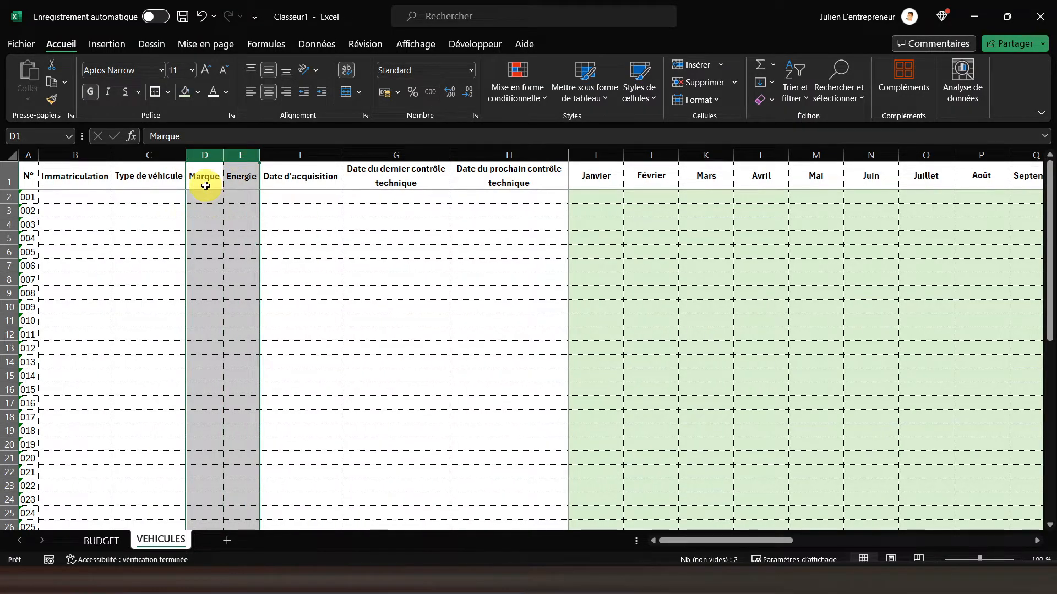
double_click(269, 99)
double_click(266, 70)
left_click(25, 175)
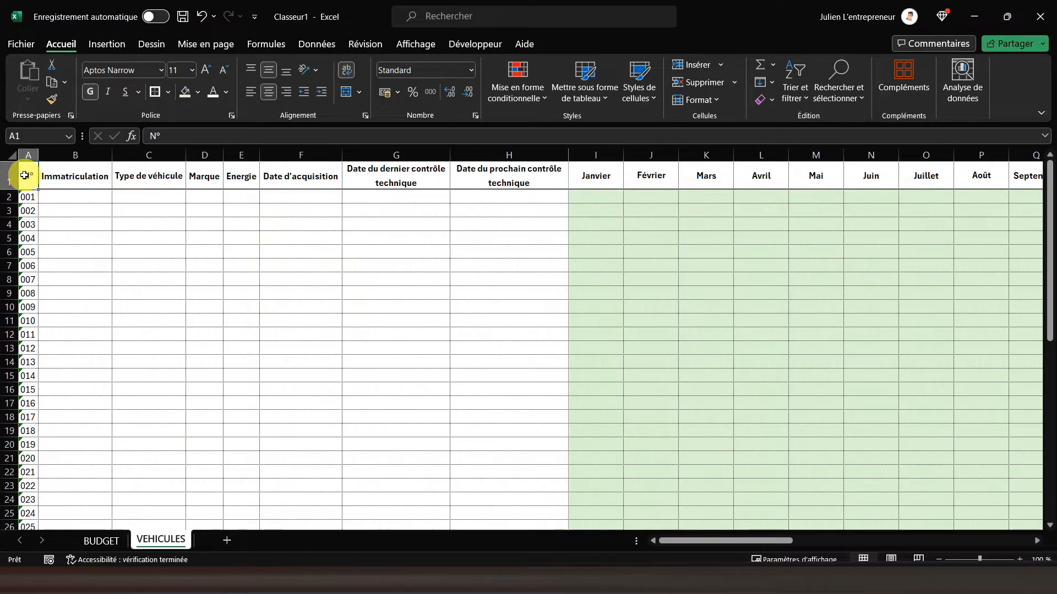
Choose Véhicules lourds as the type of vehicle 001 and Véhicules légers for vehicle 002 from the drop-down lists.
left_click(165, 197)
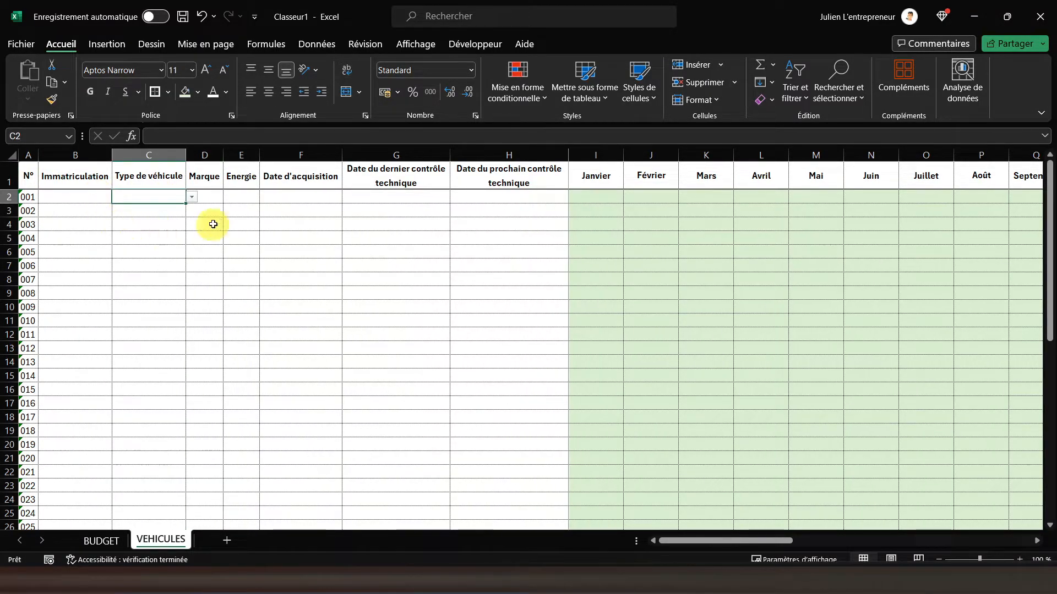
left_click(79, 199)
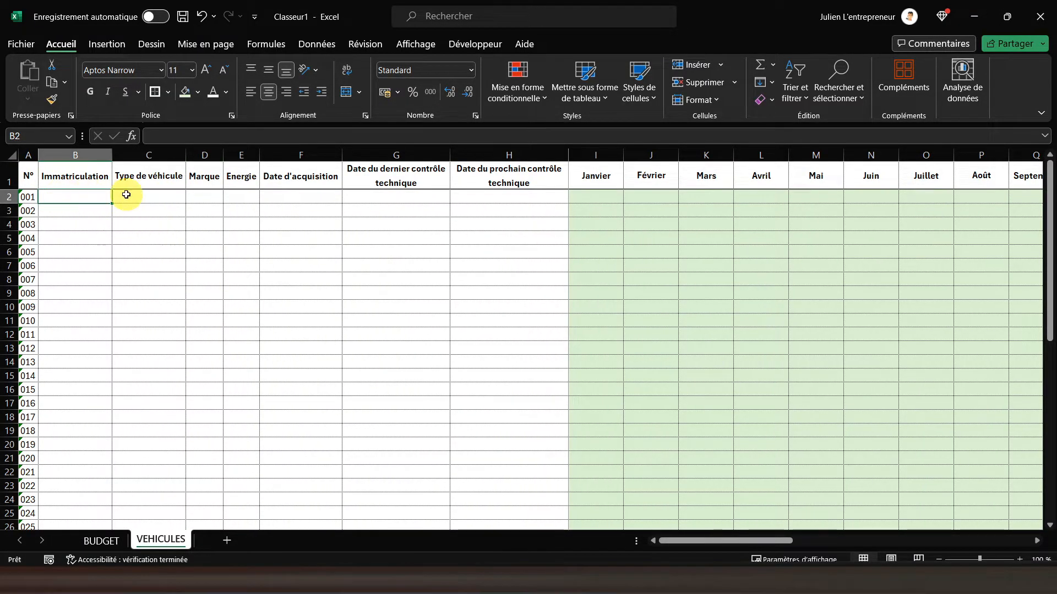
left_click(172, 200)
left_click(192, 197)
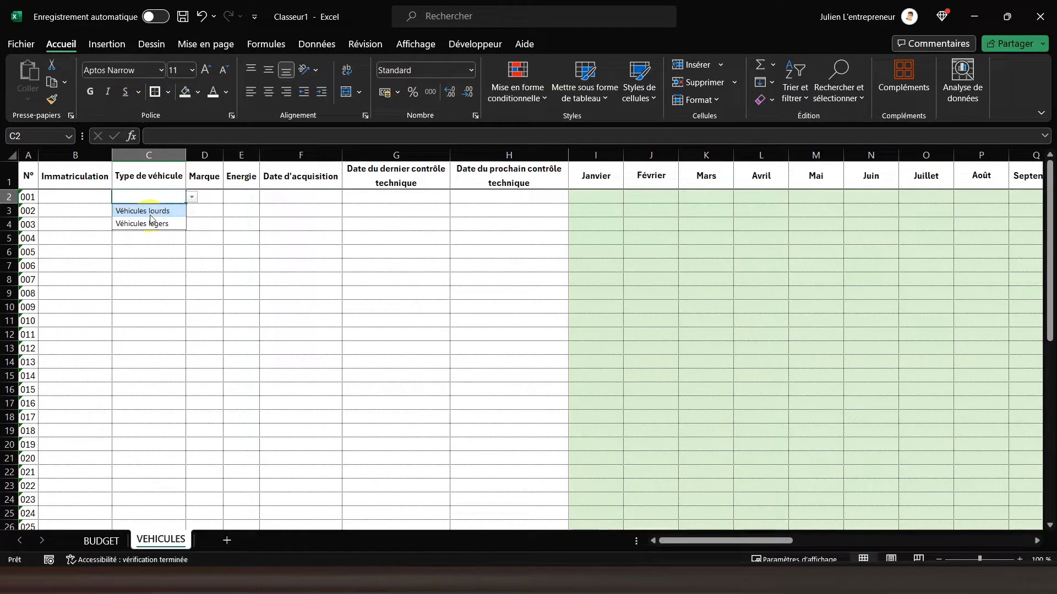
left_click(150, 215)
left_click(172, 211)
left_click(191, 211)
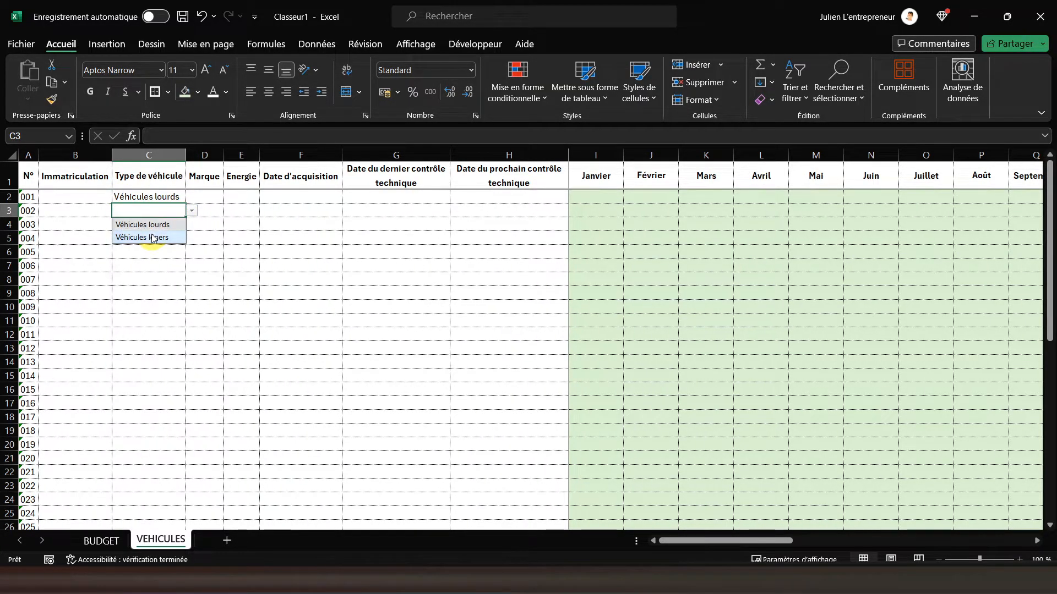
left_click(153, 238)
Choose Véhicules lourds as the type of vehicle 003 and Véhicules légers for vehicle 004.
left_click(172, 224)
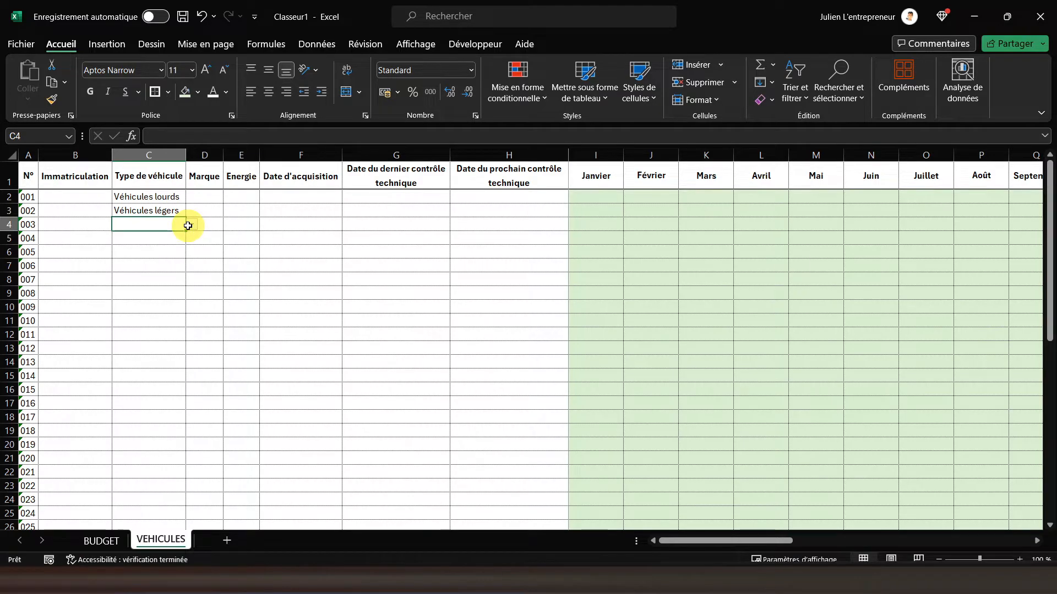
left_click(191, 228)
left_click(151, 237)
left_click(158, 237)
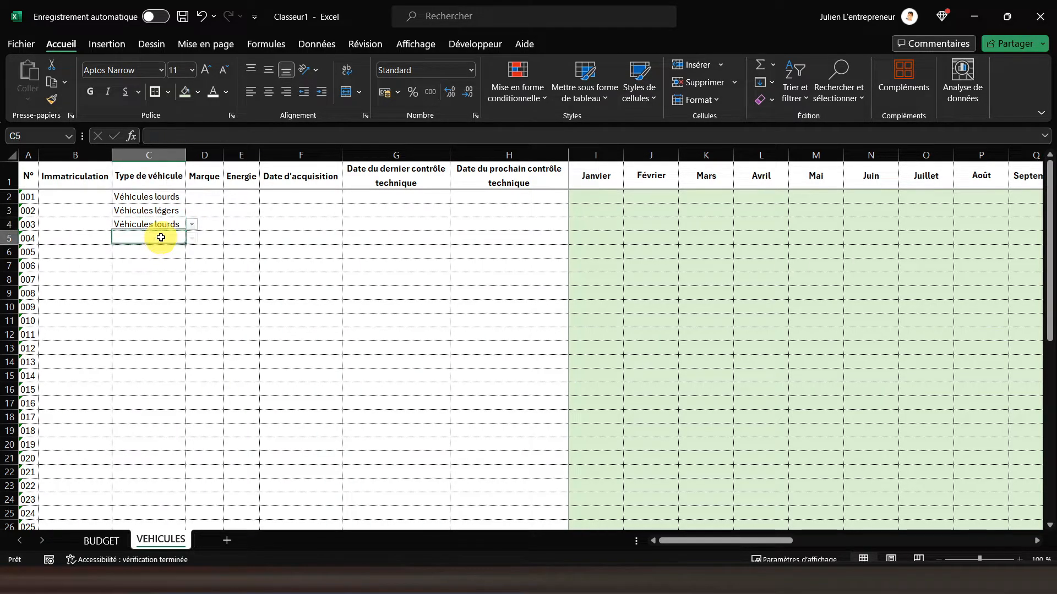
left_click(187, 237)
left_click(152, 265)
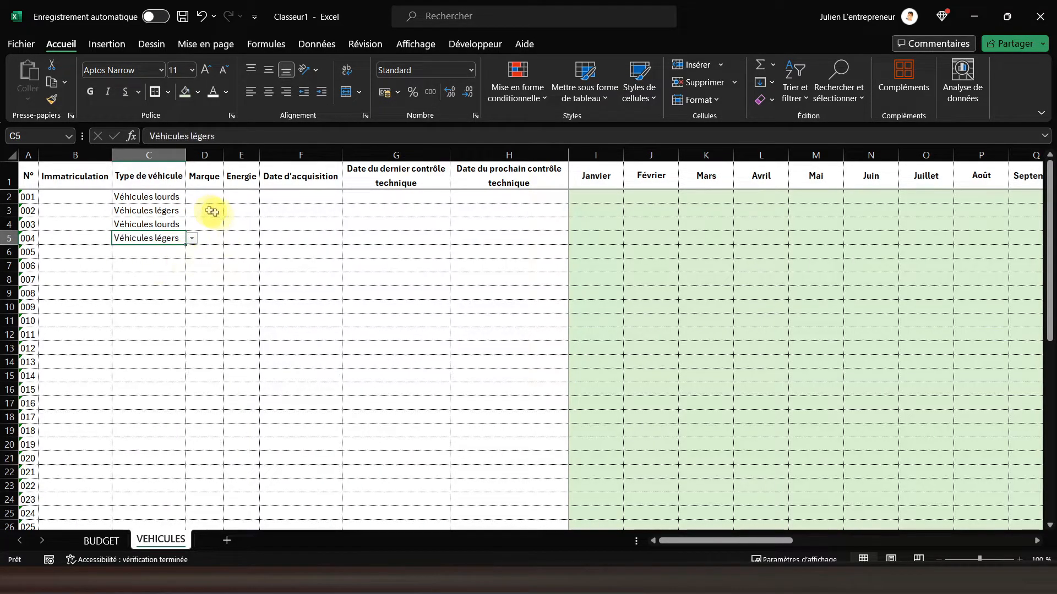
left_click(197, 196)
left_click_drag(198, 193, 544, 231)
left_click(598, 193)
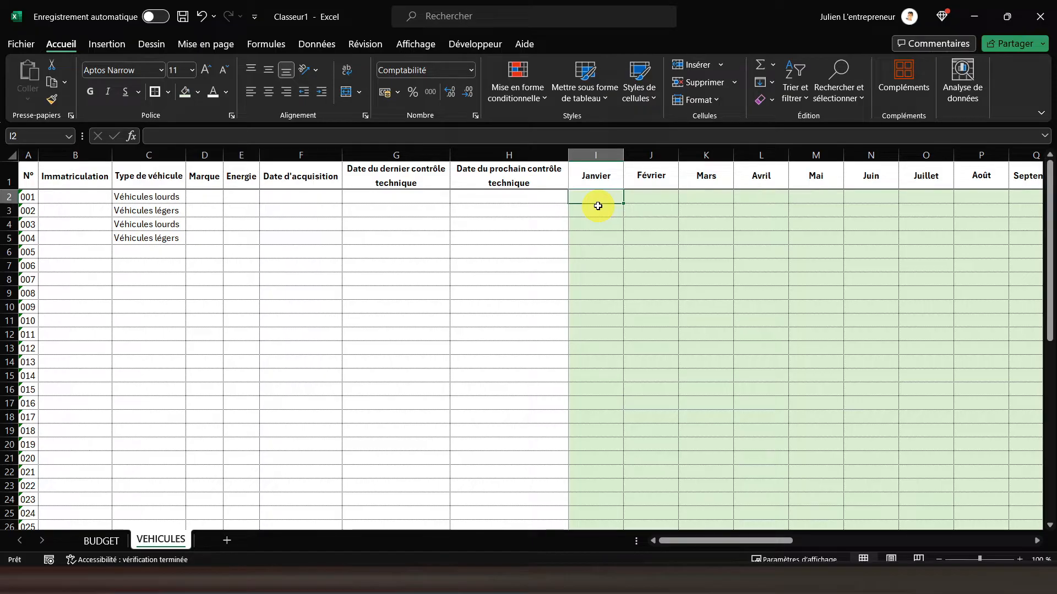
type("1")
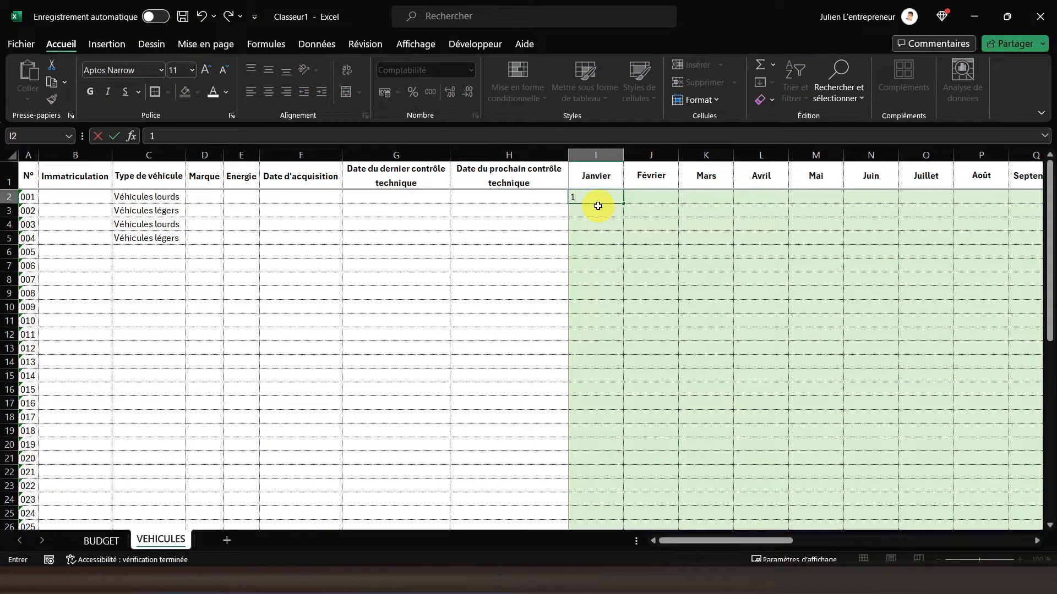
key("Return")
key("Up")
Enter 35000 as the Mars amount of vehicle 001.
key("Right")
key("Right")
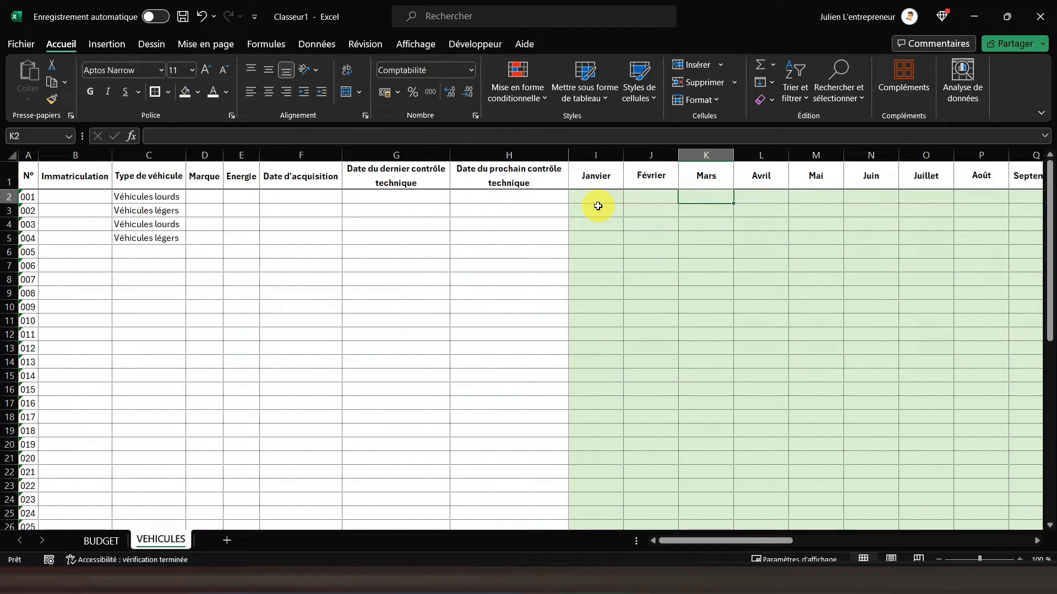
type("35000")
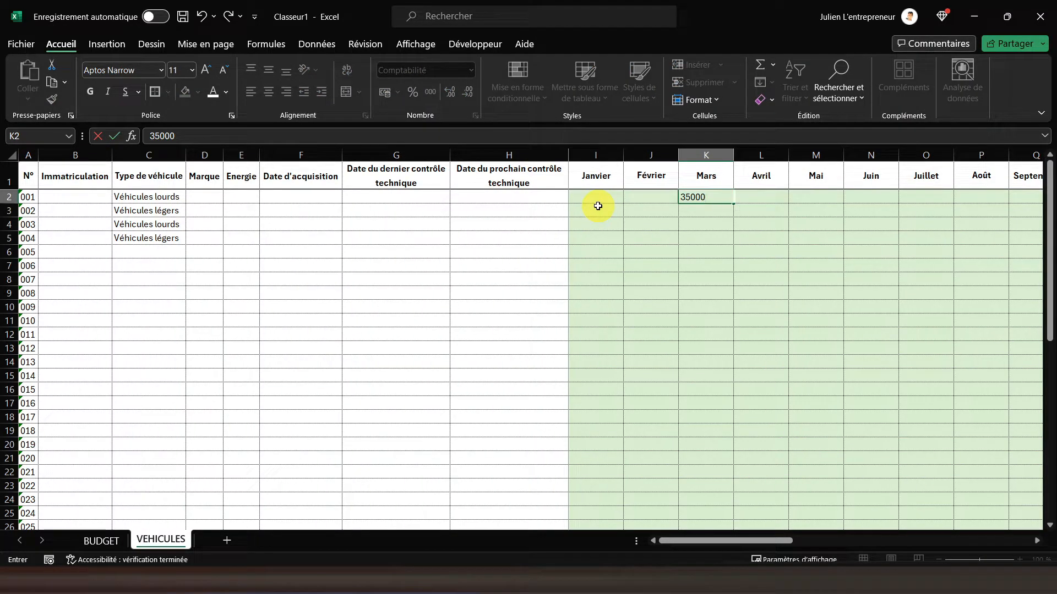
key("Return")
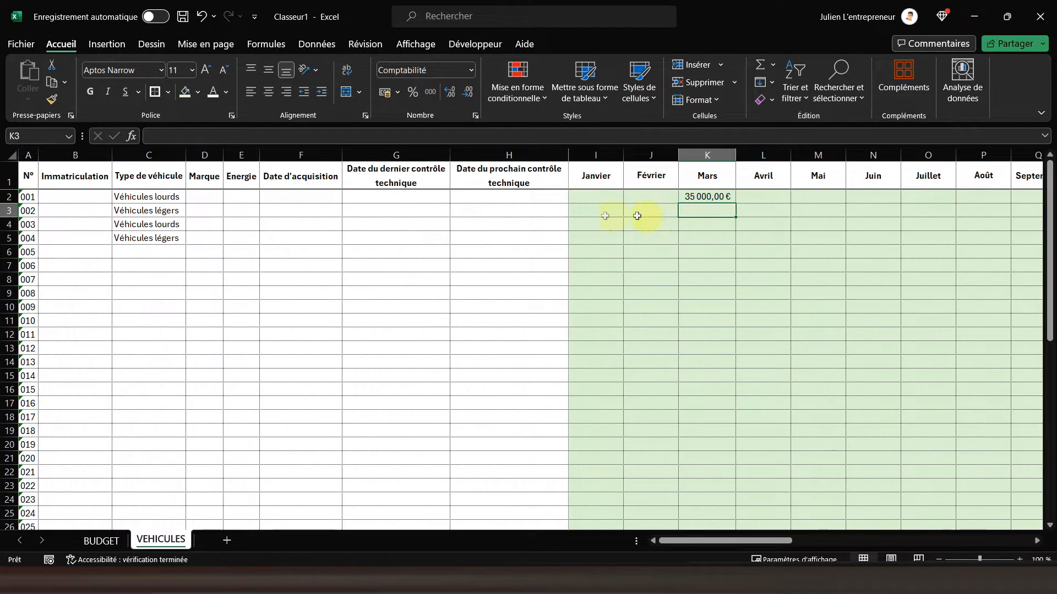
Enter 300 as the Janvier amount of vehicle 002 and copy it across Février to Décembre.
left_click(590, 214)
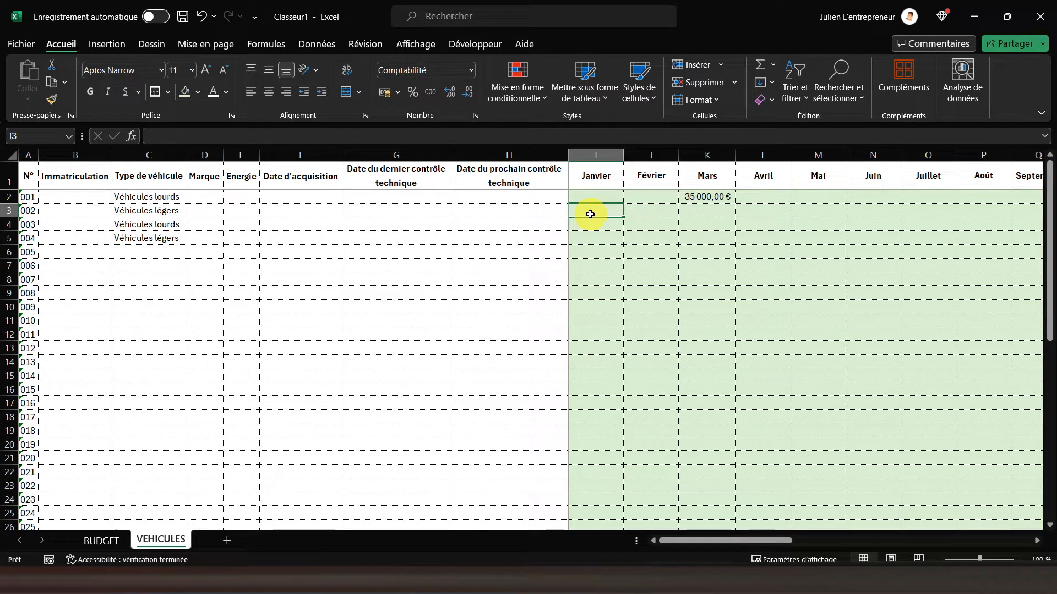
type("300")
key("Return")
right_click(598, 213)
left_click(644, 165)
left_click_drag(650, 210, 891, 213)
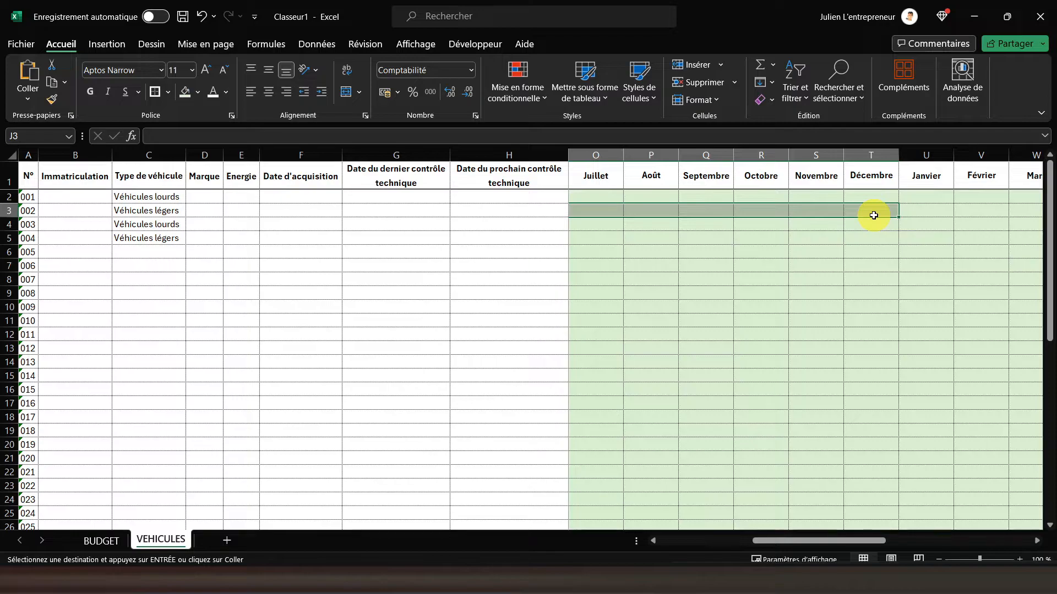
right_click(874, 215)
left_click(651, 201)
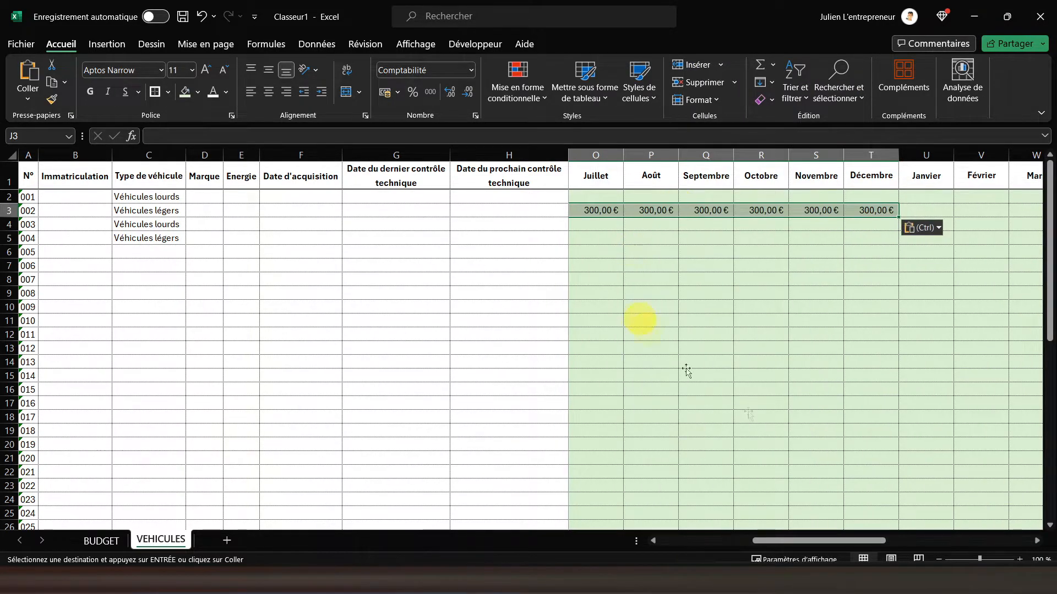
Delete the duplicate Janvier to Décembre columns starting at column U, and select the vehicle table from A1 to T50.
left_click_drag(828, 541, 843, 484)
left_click_drag(866, 155, 934, 178)
right_click(934, 177)
left_click(829, 332)
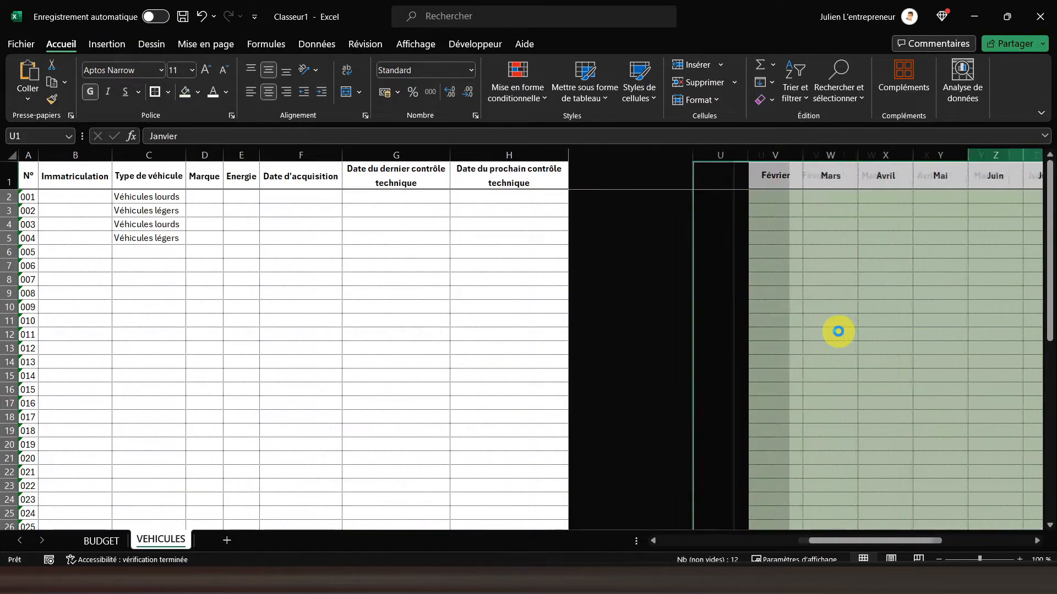
left_click(706, 224)
left_click_drag(761, 175, 24, 484)
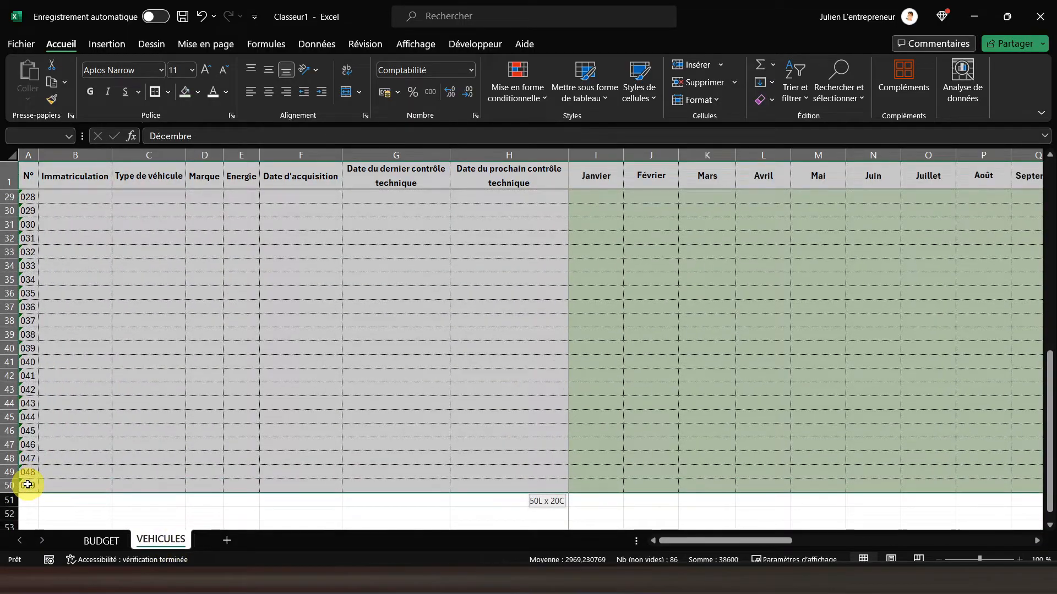
left_click(781, 245)
scroll(781, 247, "up", 9)
Enter 500 as the Janvier amount of vehicle 003 and paste it as values across Février to Décembre.
left_click(613, 236)
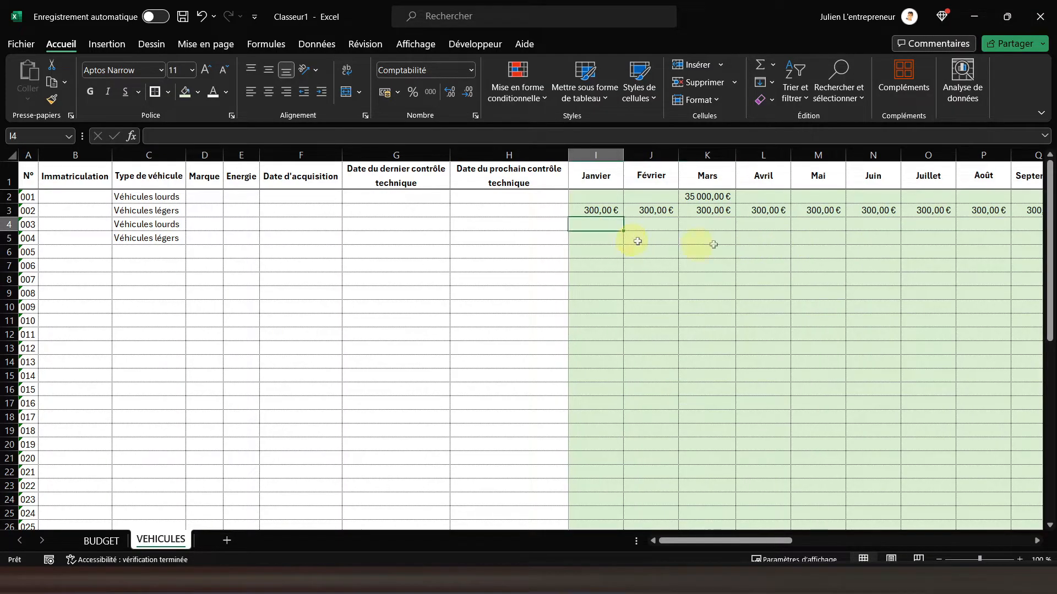
left_click(713, 196)
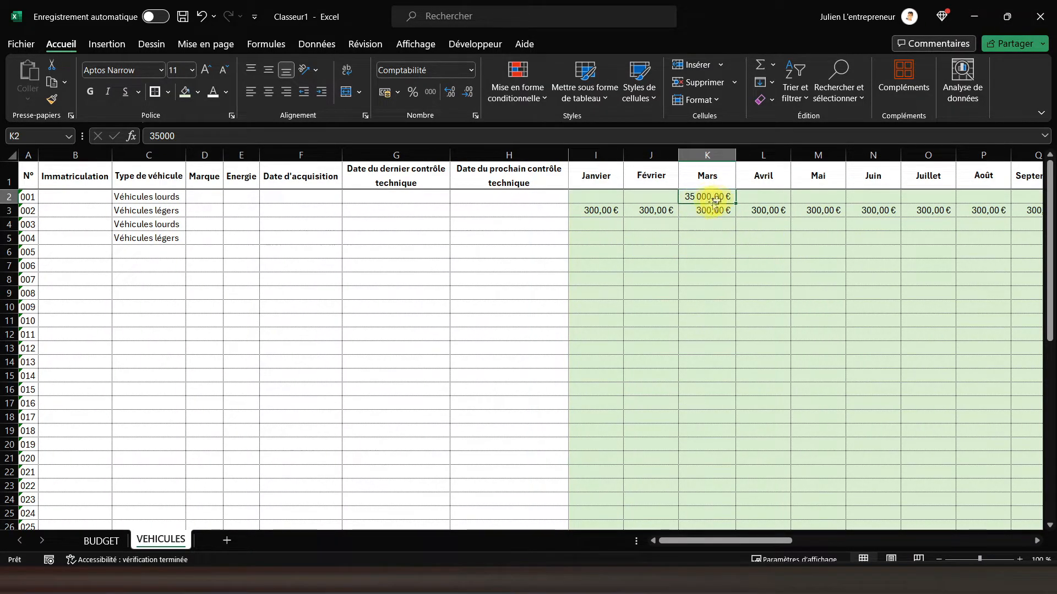
left_click(597, 225)
type("500")
key("Return")
left_click(597, 225)
right_click(598, 225)
left_click(637, 159)
left_click_drag(643, 225, 940, 227)
right_click(941, 228)
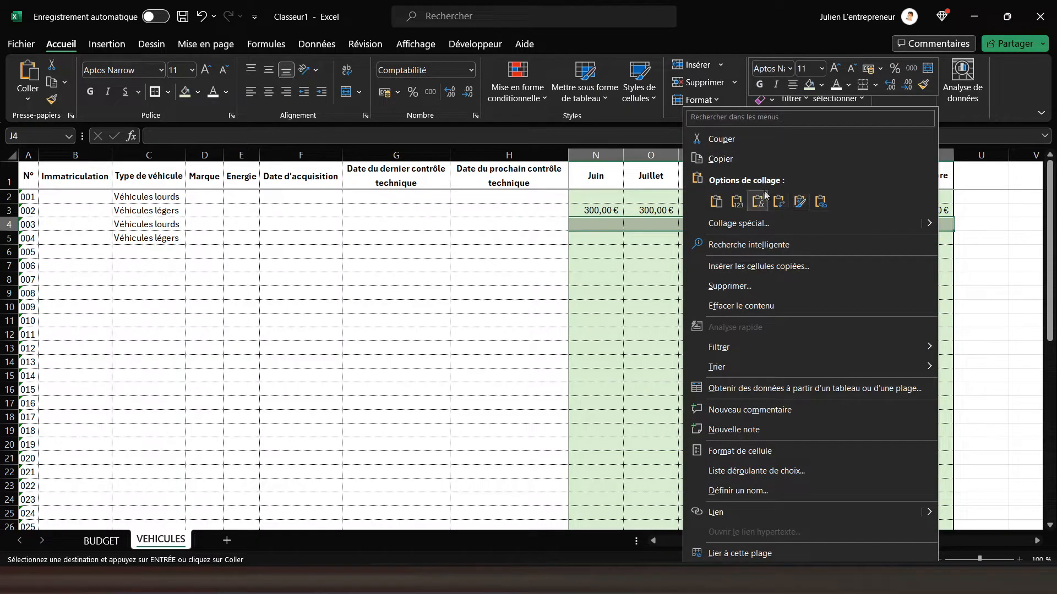
left_click(737, 202)
Enter 10000 as the Janvier amount of vehicle 004.
left_click_drag(788, 549, 632, 543)
left_click(588, 236)
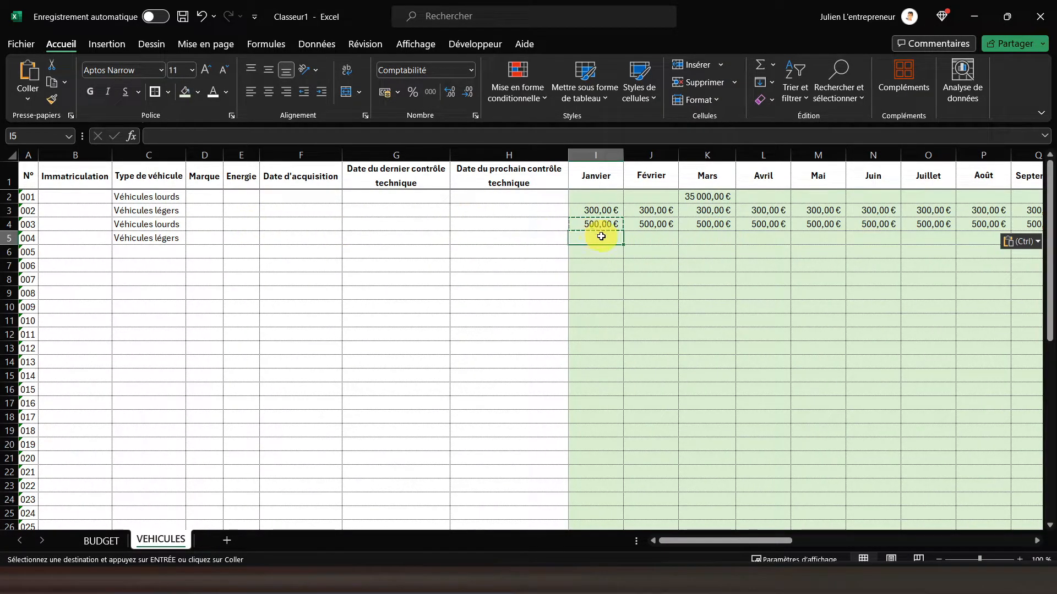
type("10000")
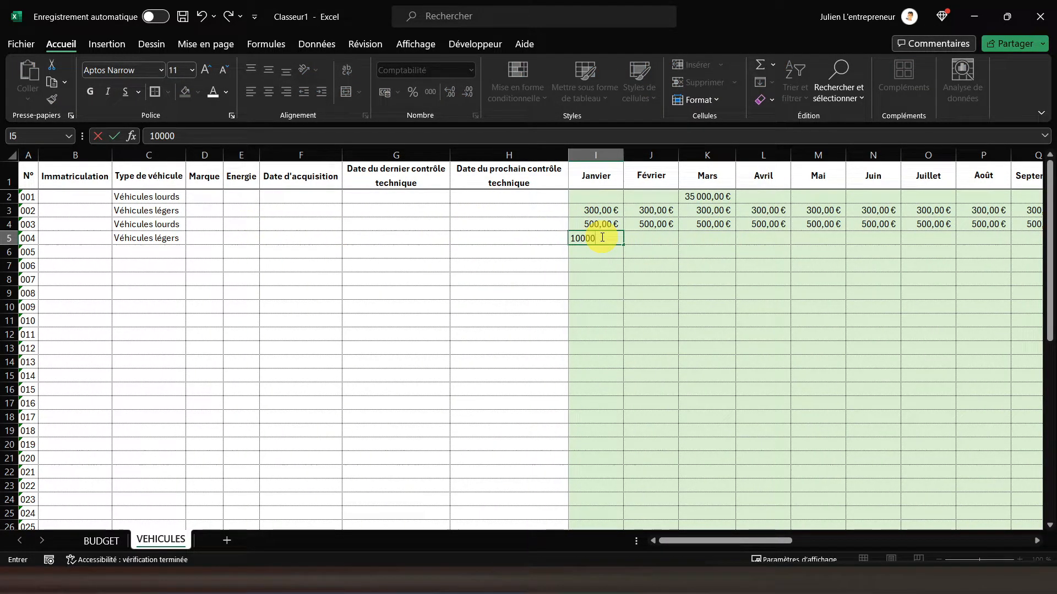
key("Return")
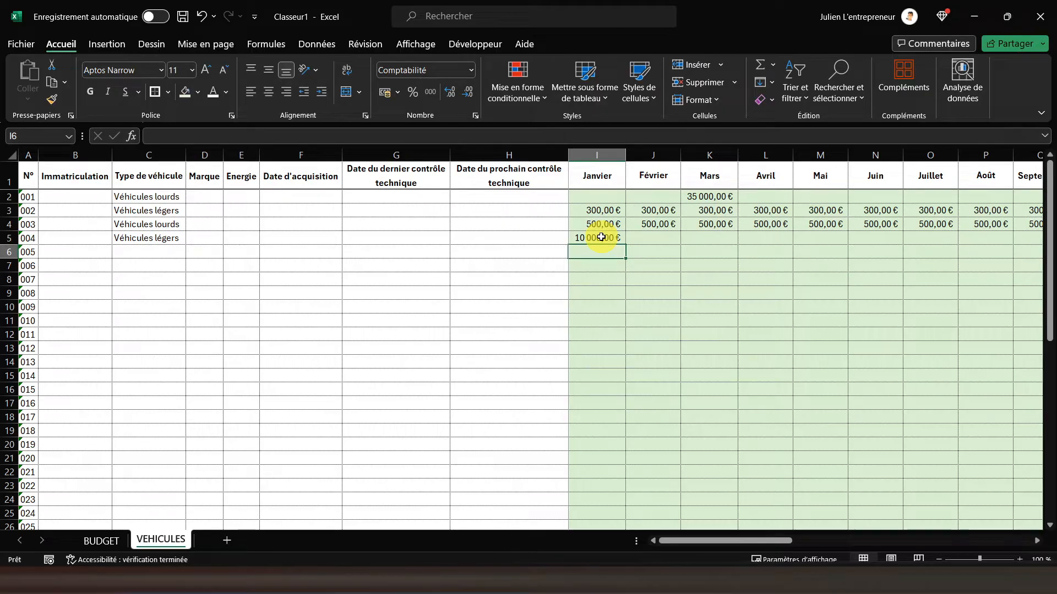
left_click(26, 176)
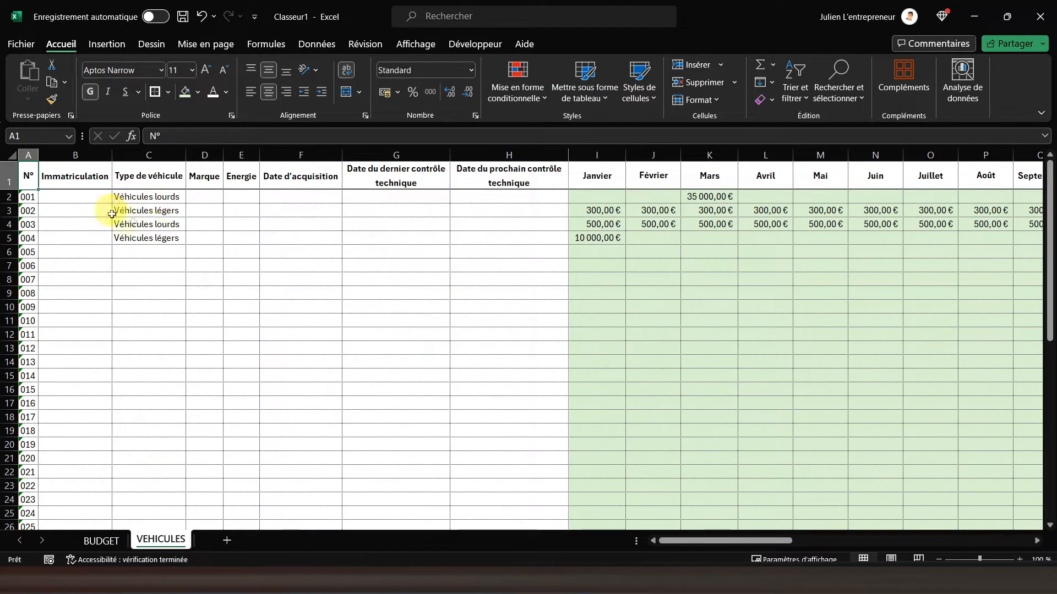
Start a SOMME.SI formula in cell E24 of the BUDGET sheet, using VEHICULES!C2:C50 as the criteria range.
left_click(99, 539)
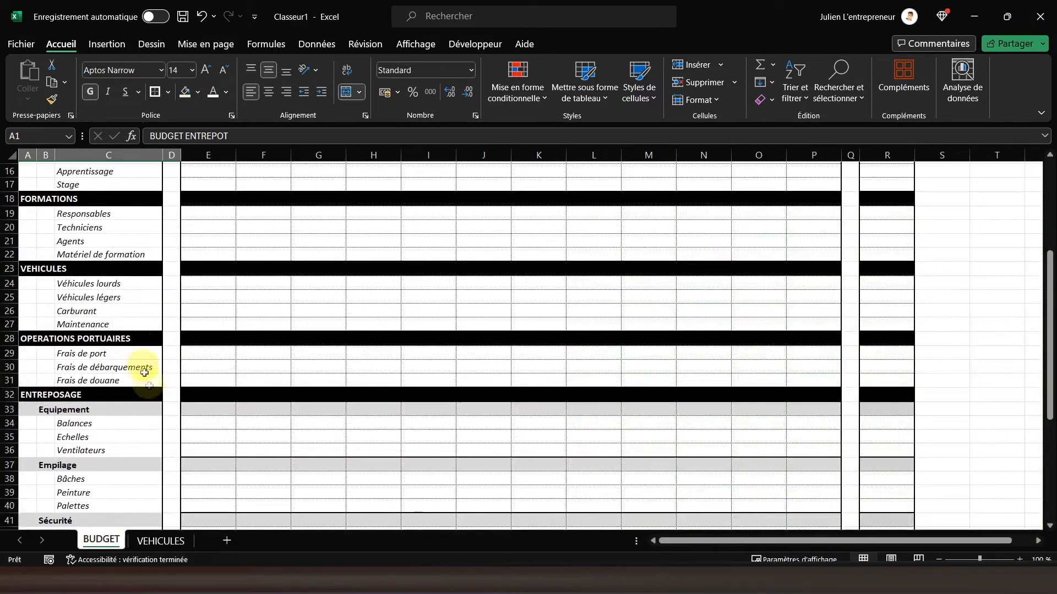
scroll(147, 388, "down", 5)
scroll(148, 389, "up", 5)
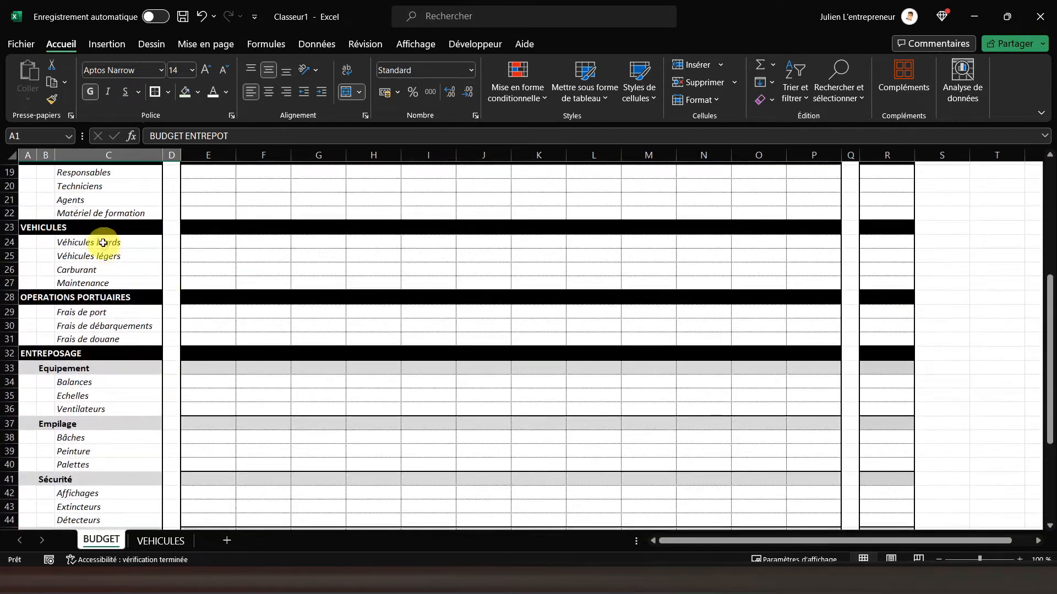
left_click(103, 243)
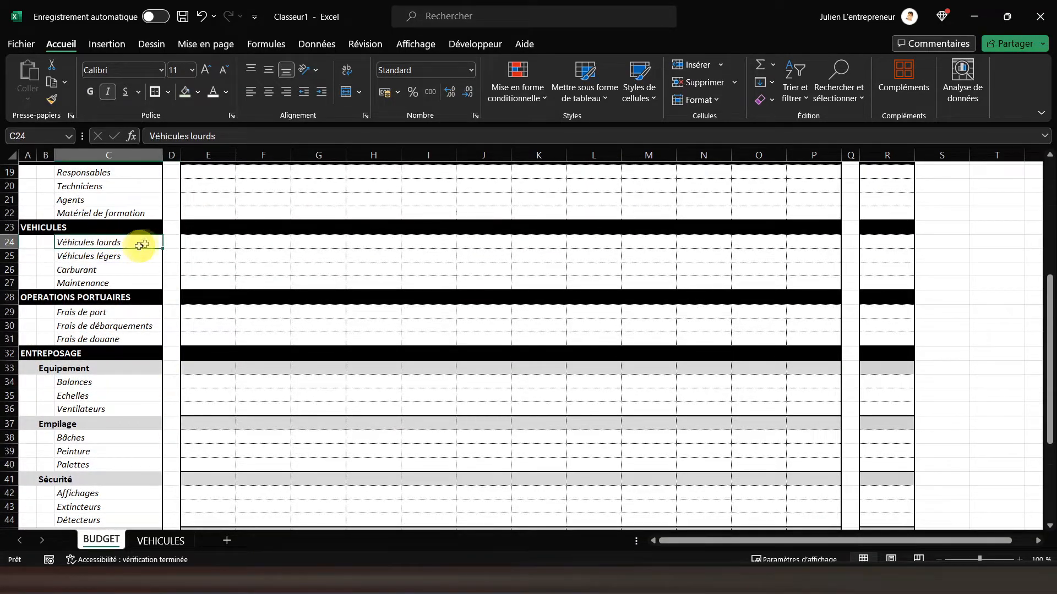
left_click(189, 244)
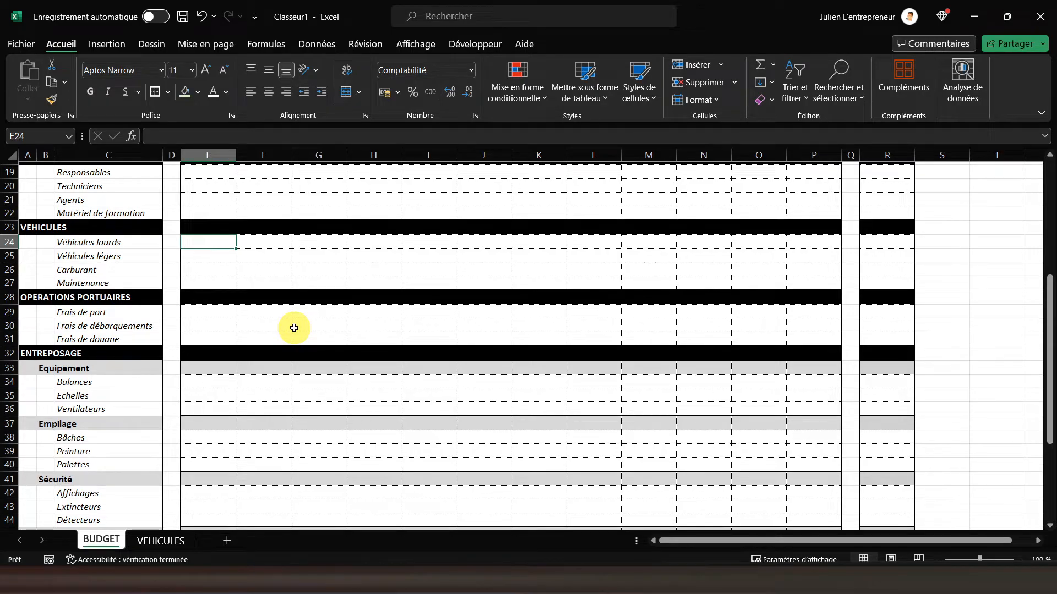
type("=somme")
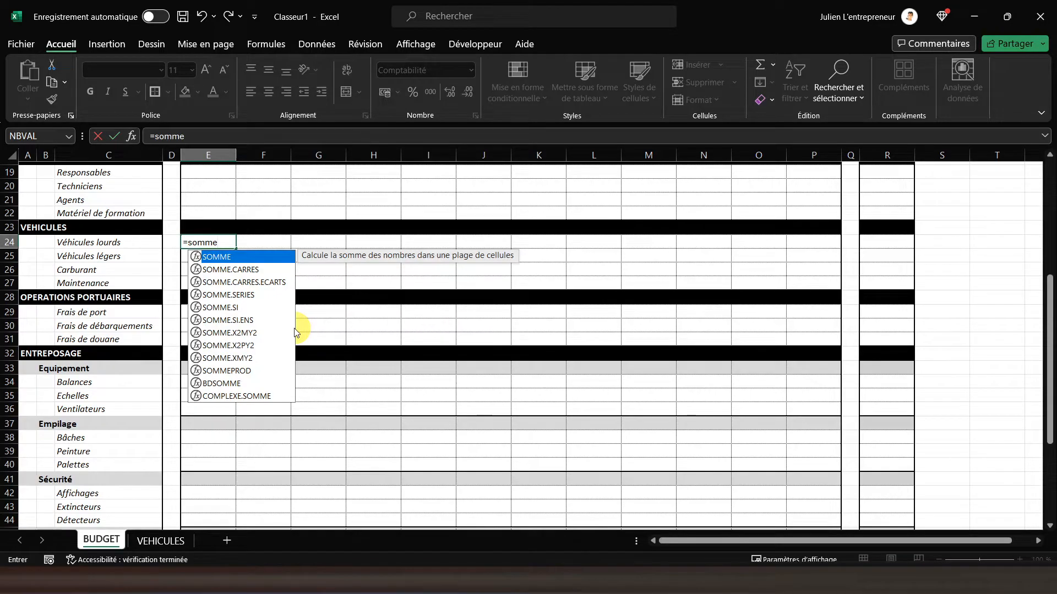
double_click(240, 308)
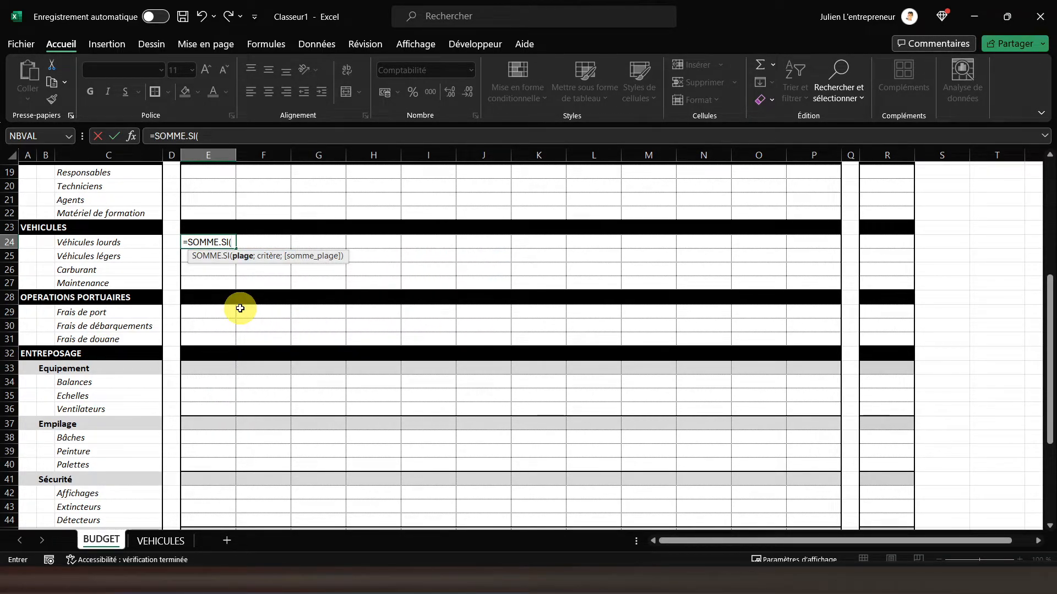
left_click(154, 541)
left_click_drag(148, 197, 142, 497)
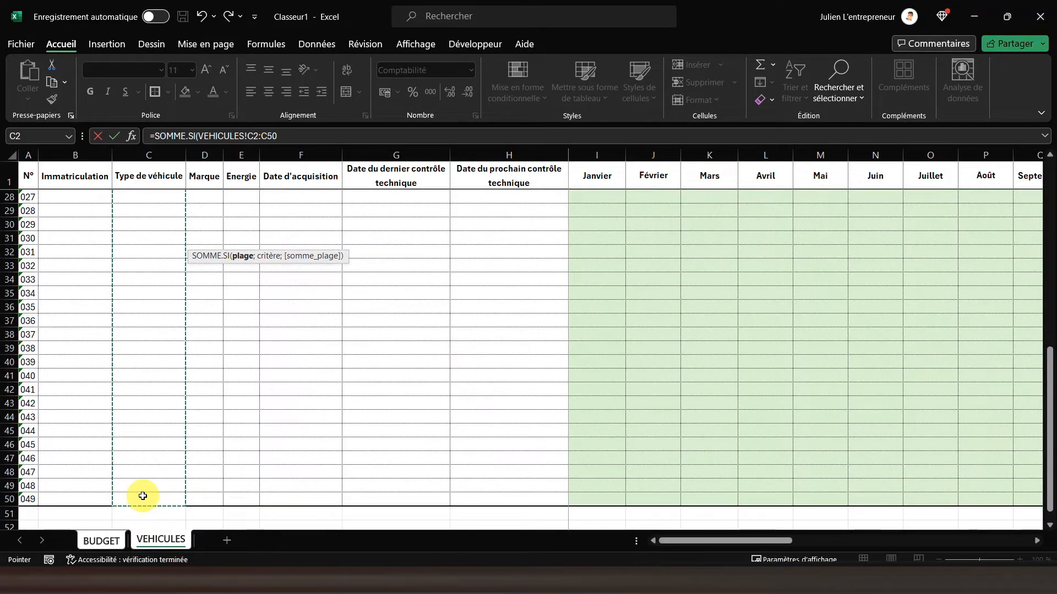
type(";")
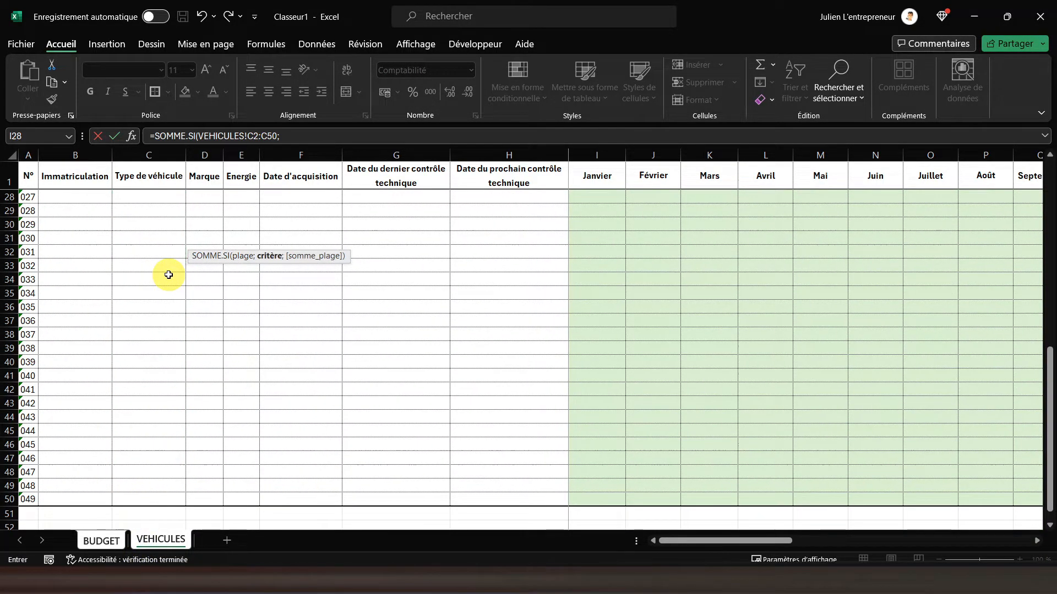
Complete the E24 formula with BUDGET!C24 as the criterion and VEHICULES!I2:I50 as the sum range.
left_click(101, 540)
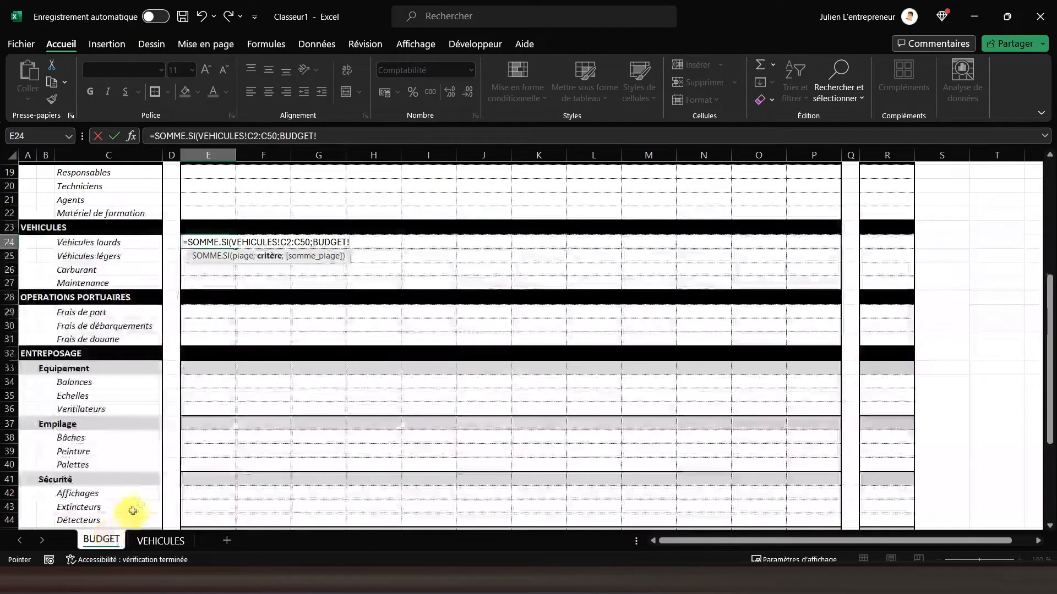
left_click(92, 244)
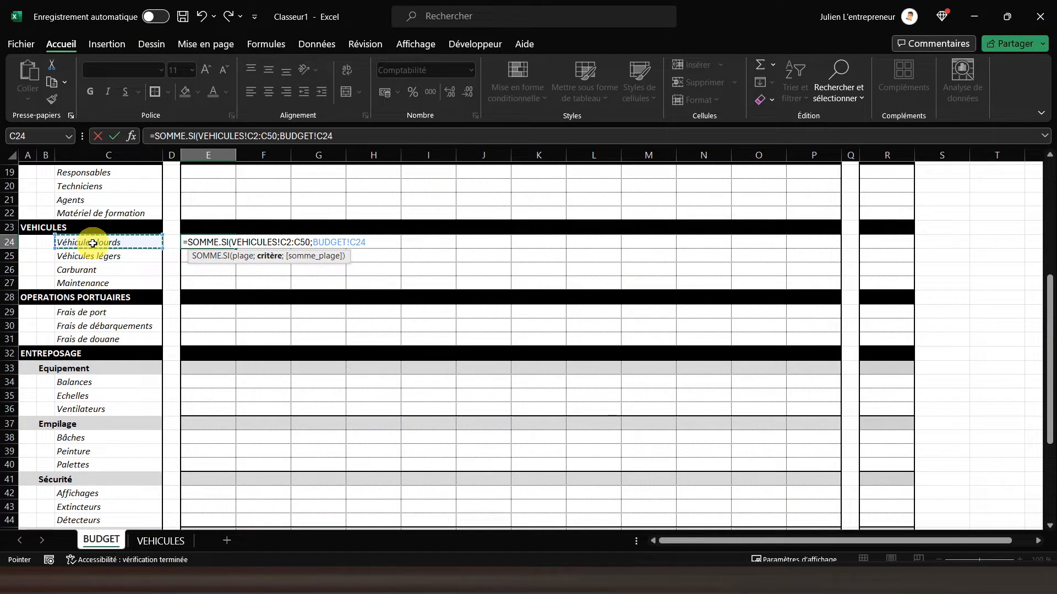
type(";")
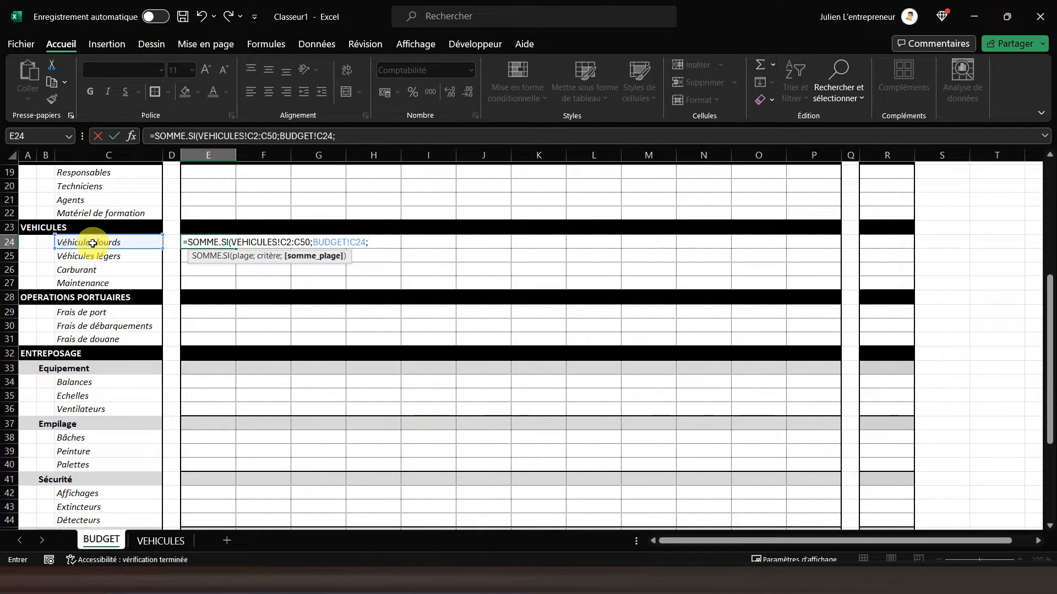
left_click(160, 540)
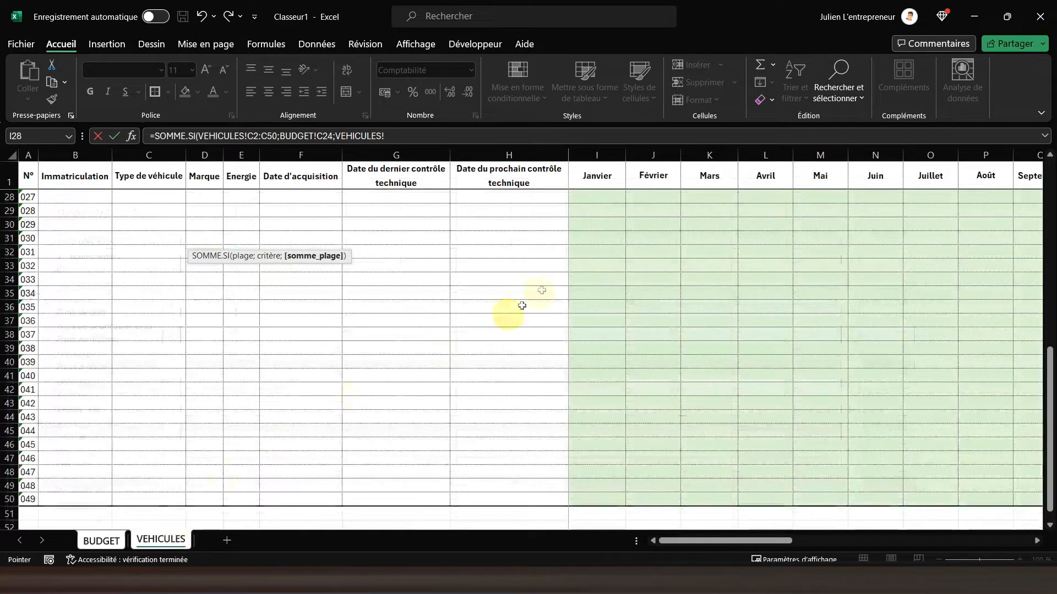
left_click_drag(590, 500, 595, 201)
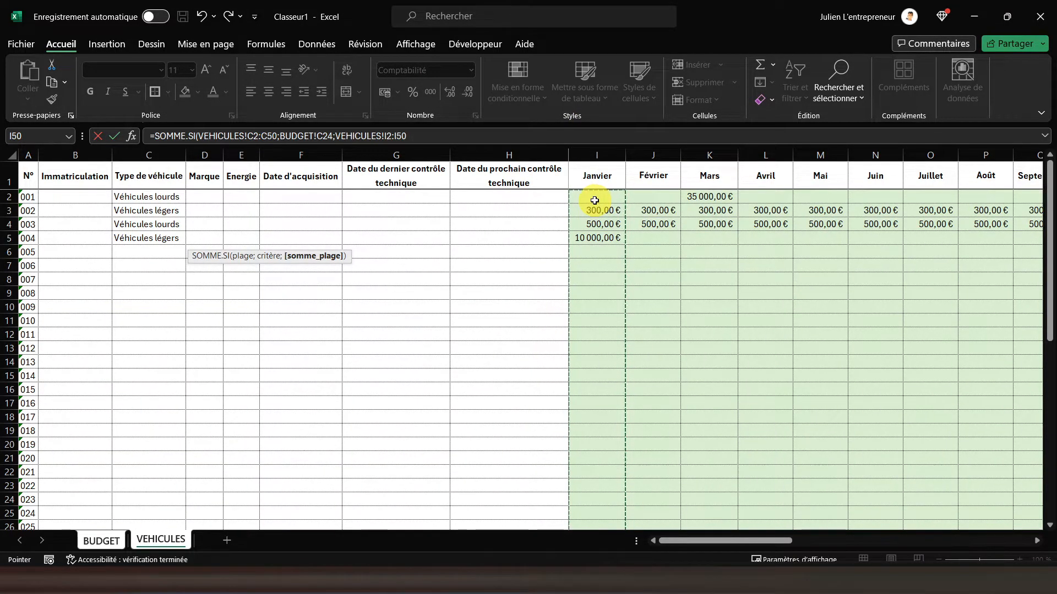
type(")")
key("Return")
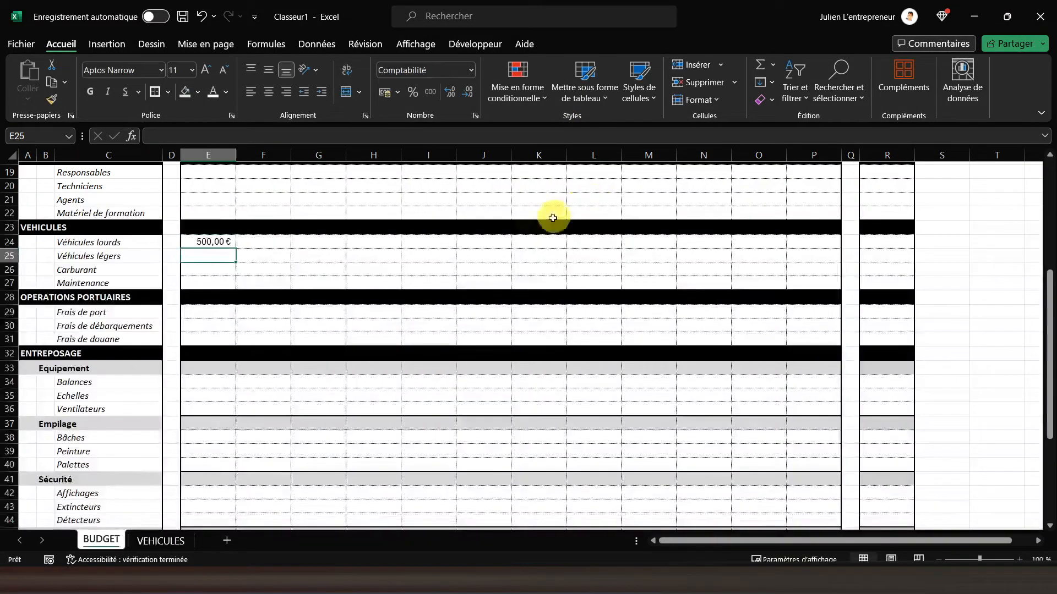
Check E24 against vehicle 003's Janvier amount in VEHICULES, and make the formula's range $C$2:$C$50 and criterion $C$24 absolute.
left_click(217, 242)
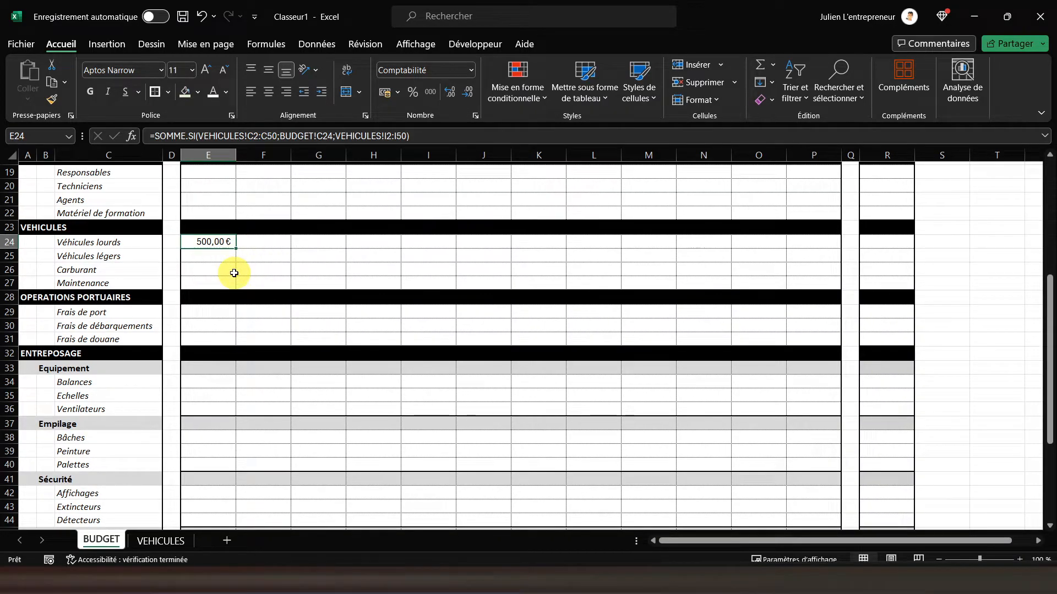
left_click(157, 540)
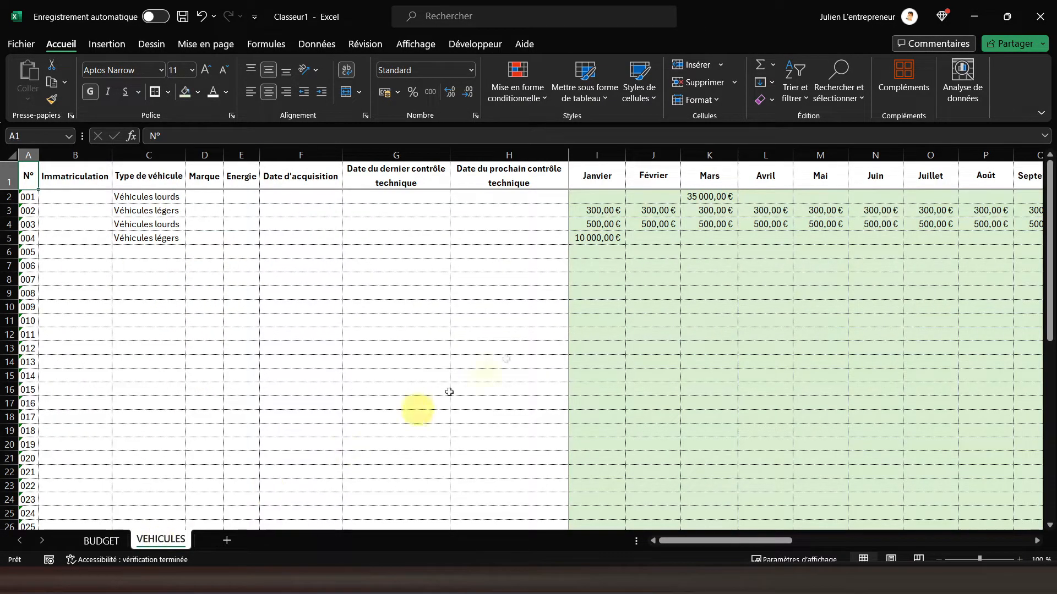
left_click(604, 224)
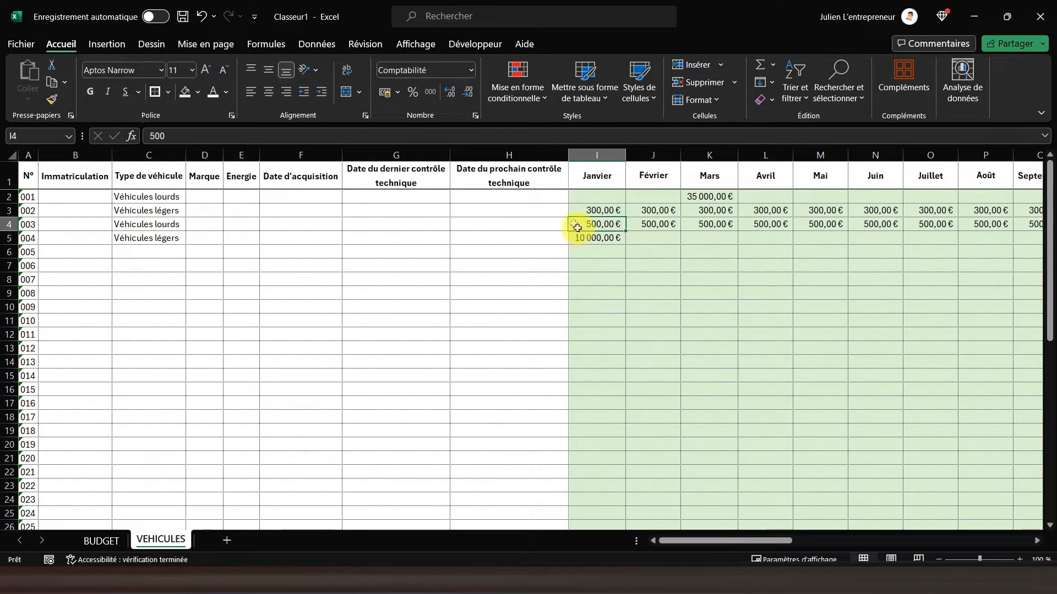
left_click(102, 541)
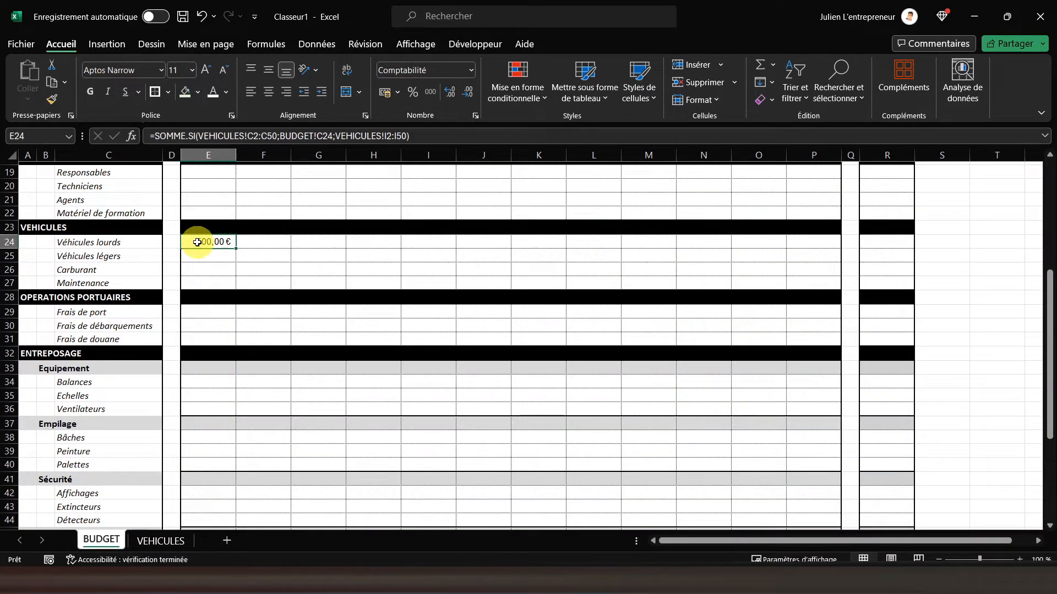
left_click(258, 137)
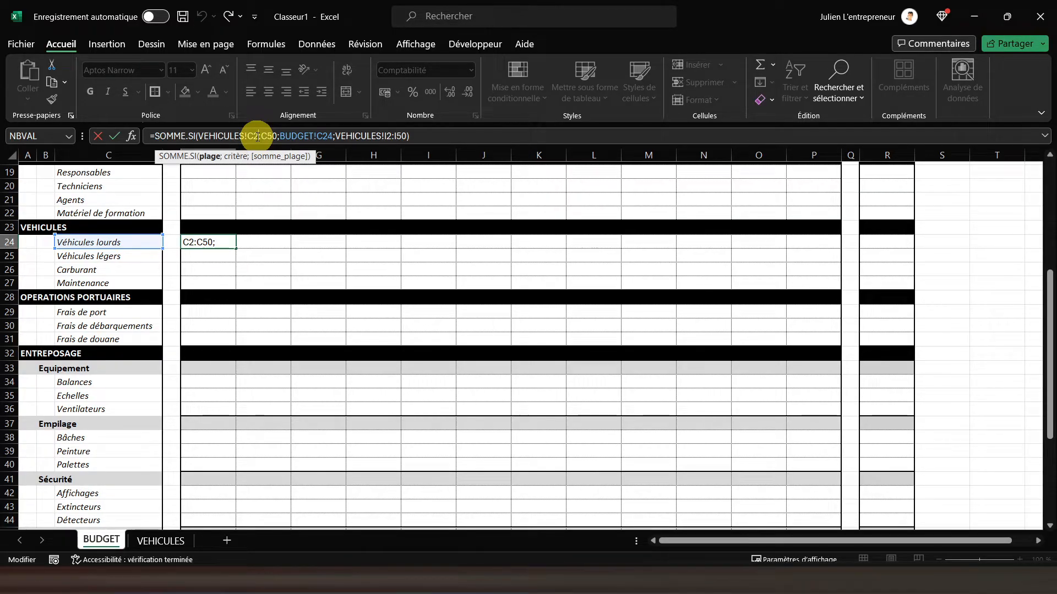
key("F4")
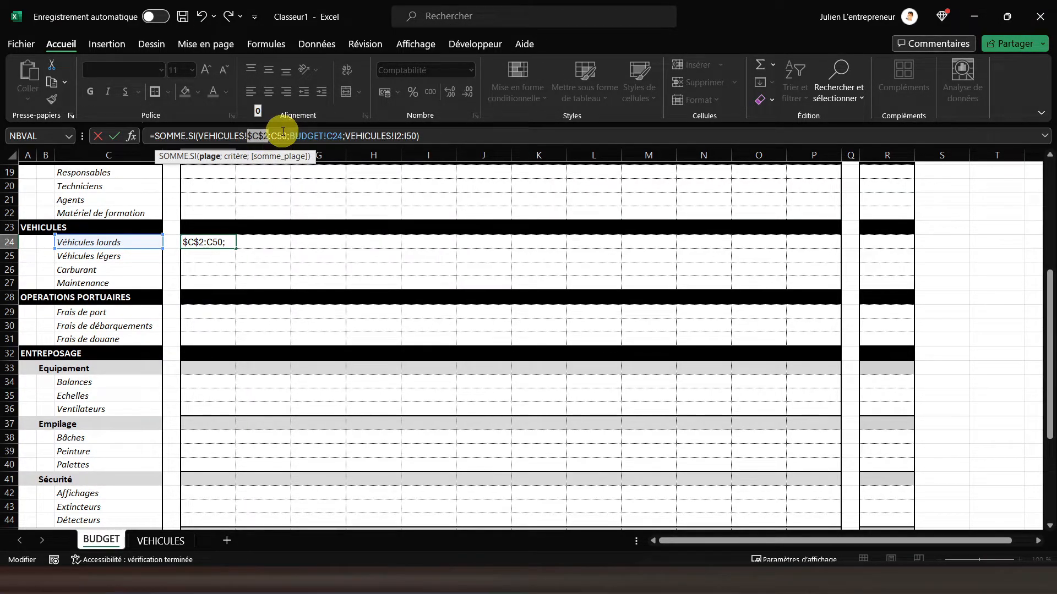
key("F4")
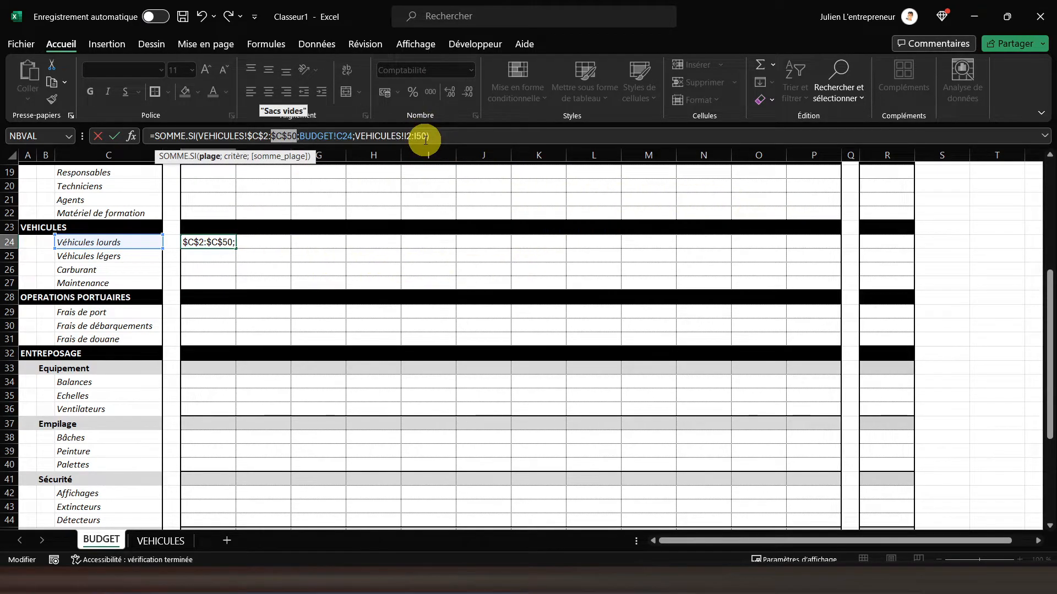
left_click(347, 136)
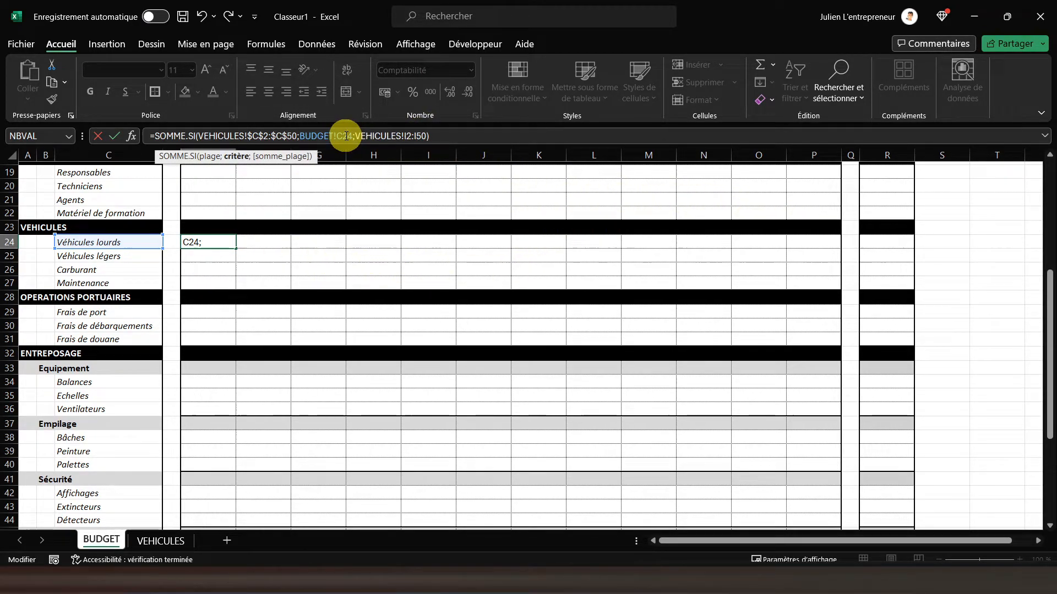
key("F4")
key("Return")
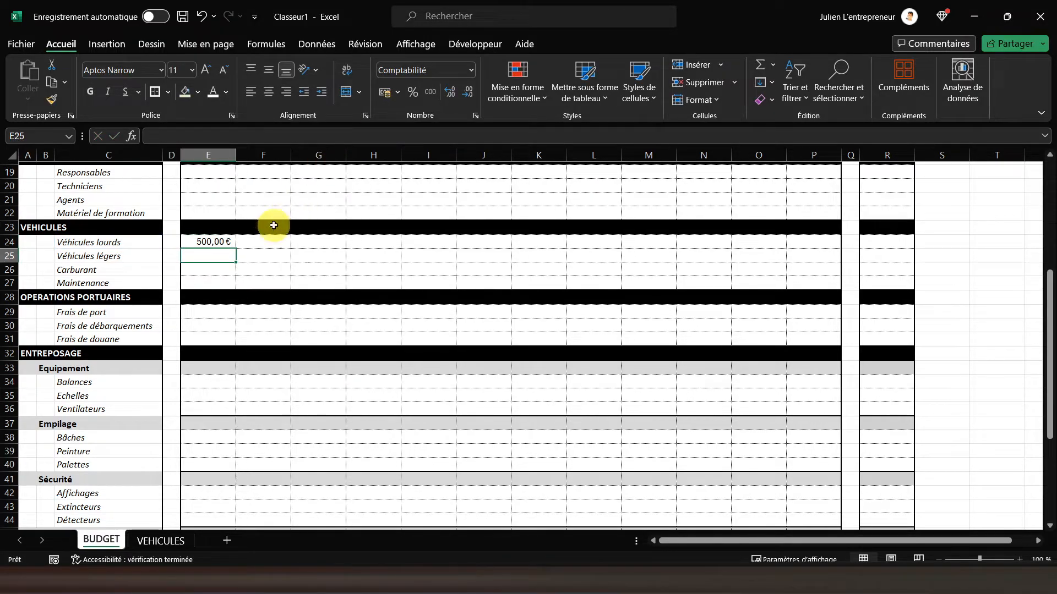
Copy the E24 formula and paste it as formulas into F24:P24, fitting column G's width to its contents.
right_click(226, 242)
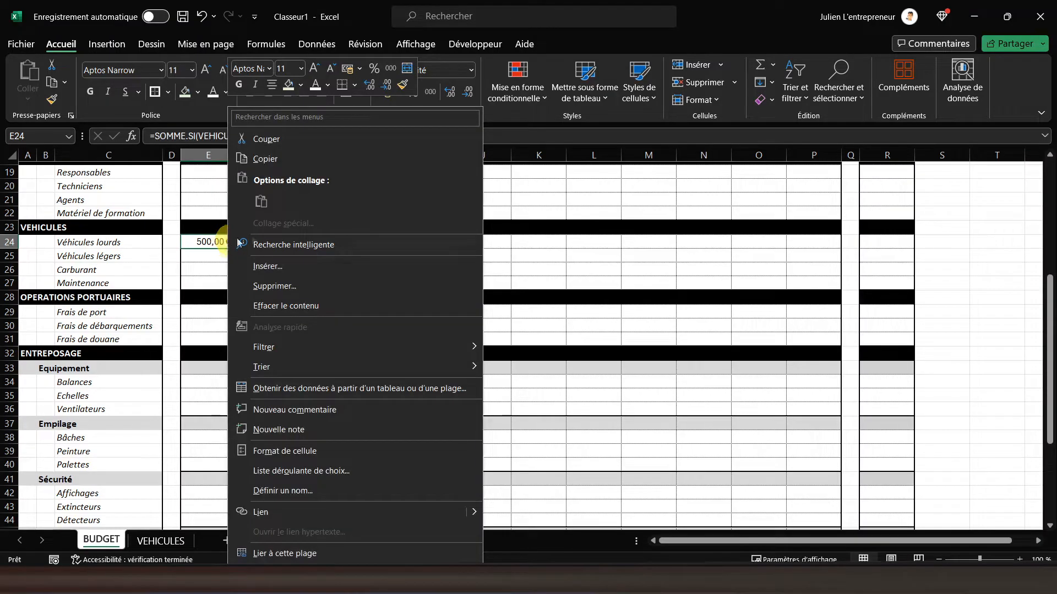
left_click(270, 158)
left_click(259, 242)
left_click_drag(258, 243, 809, 240)
right_click(808, 240)
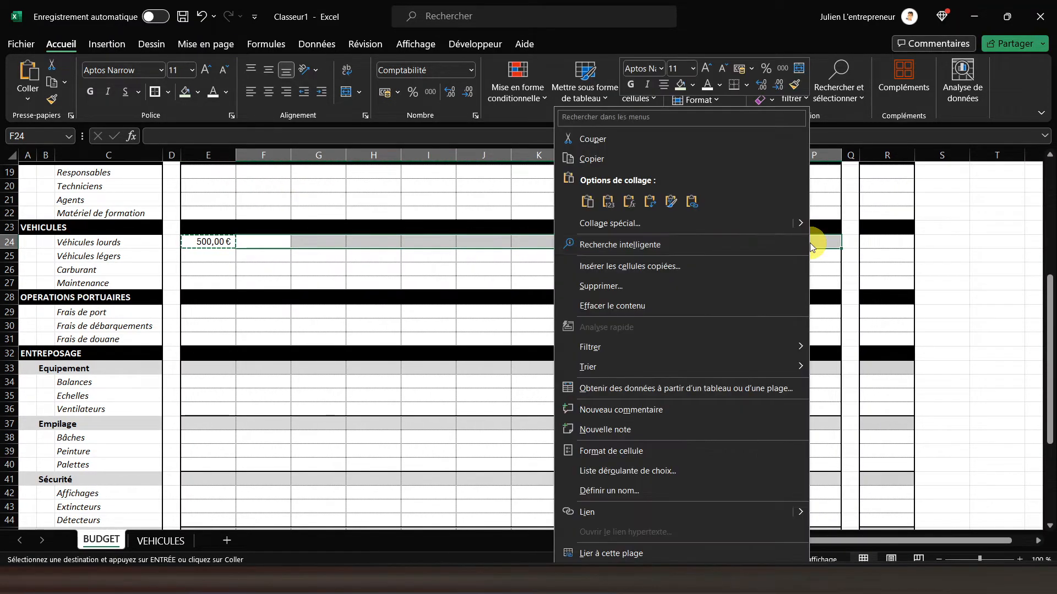
left_click(629, 201)
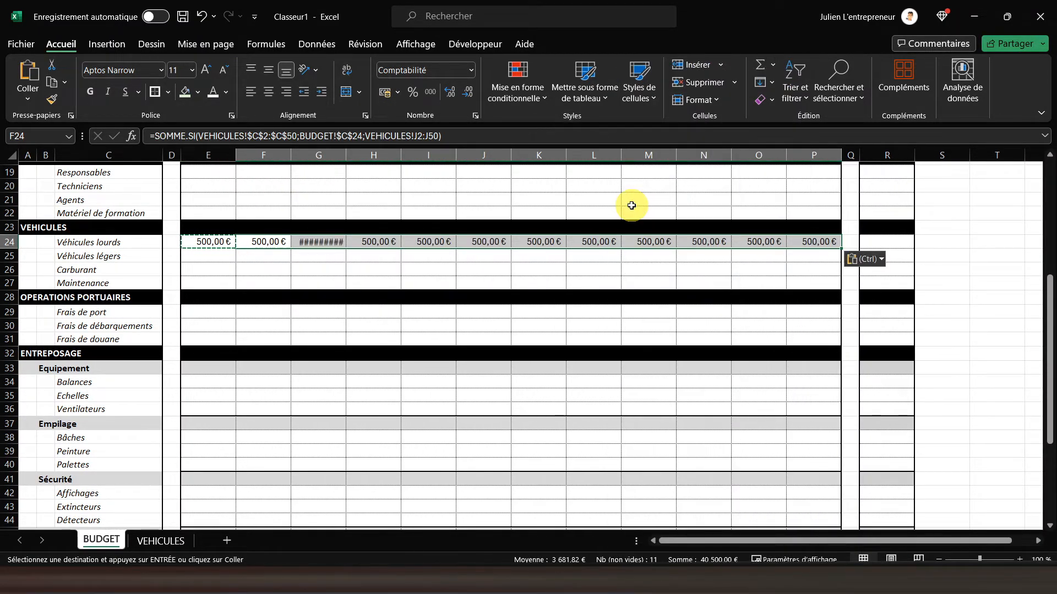
double_click(346, 160)
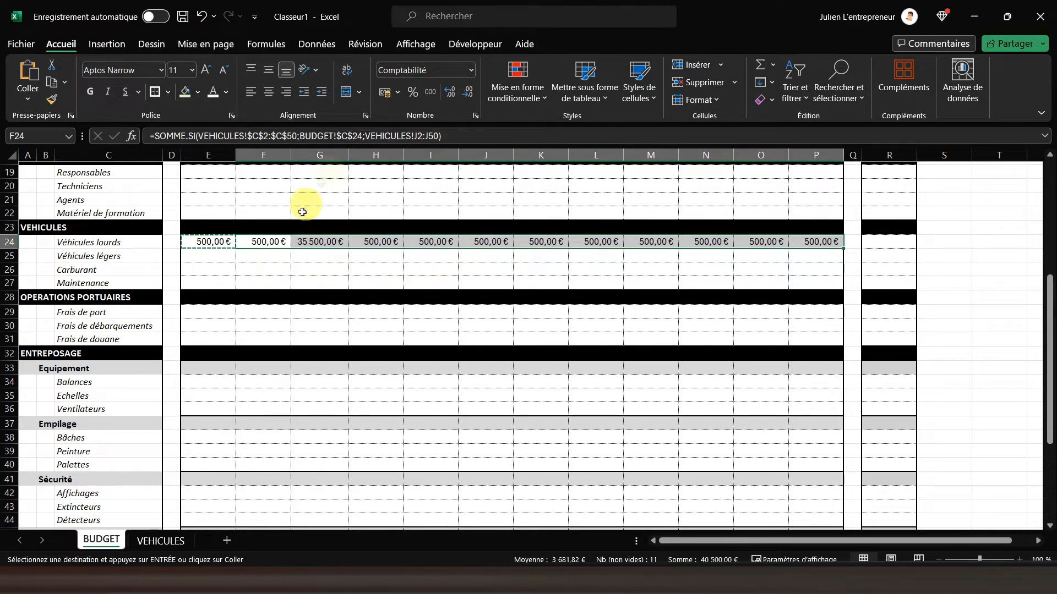
Insert an automatic sum of the Véhicules lourds monthly amounts, E24:Q24, in cell R24.
left_click(302, 243)
left_click_drag(215, 242, 818, 241)
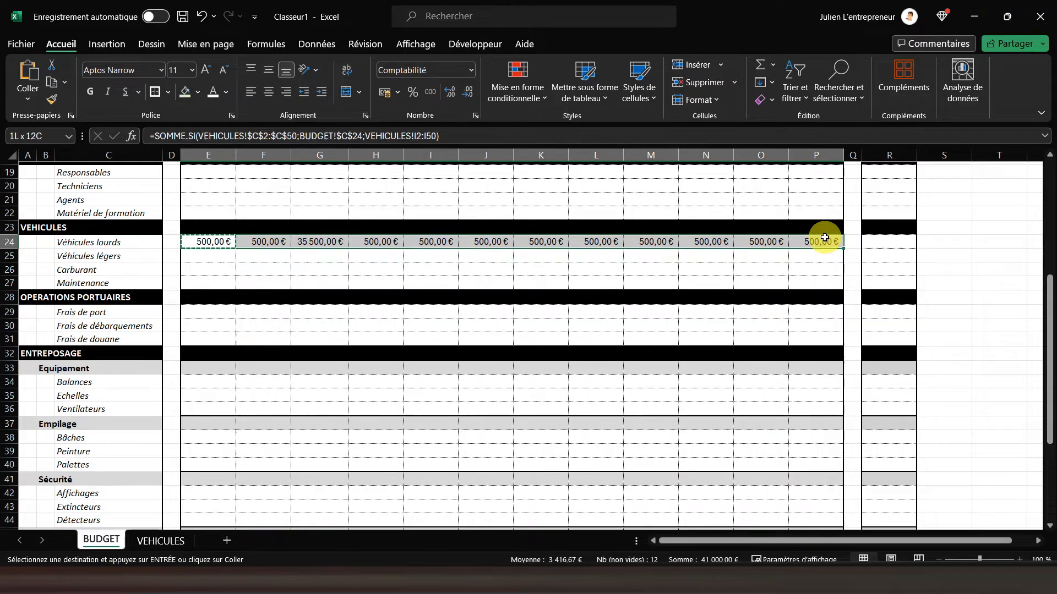
left_click(877, 245)
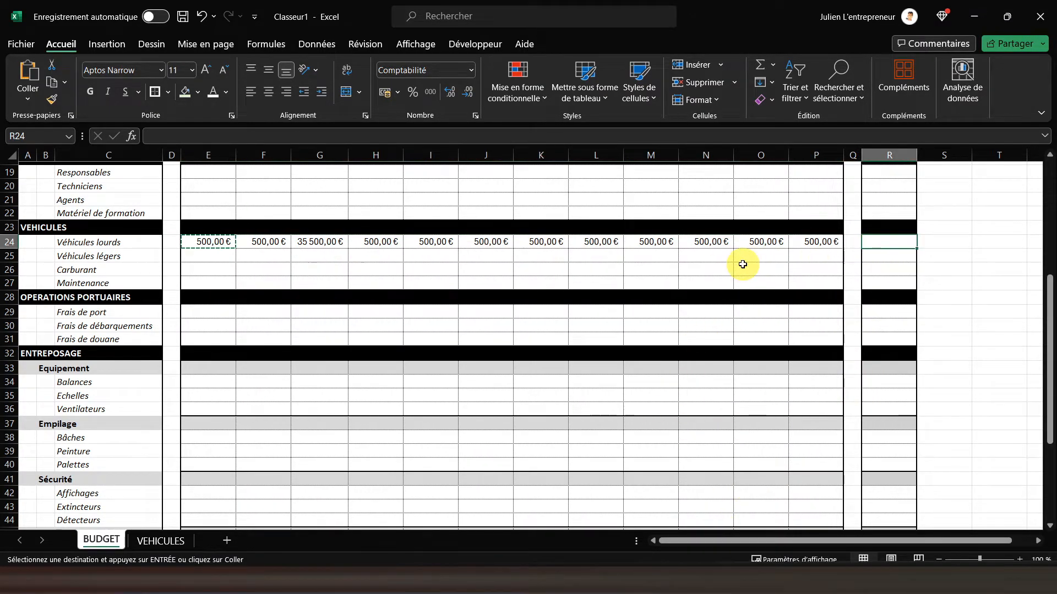
left_click(763, 68)
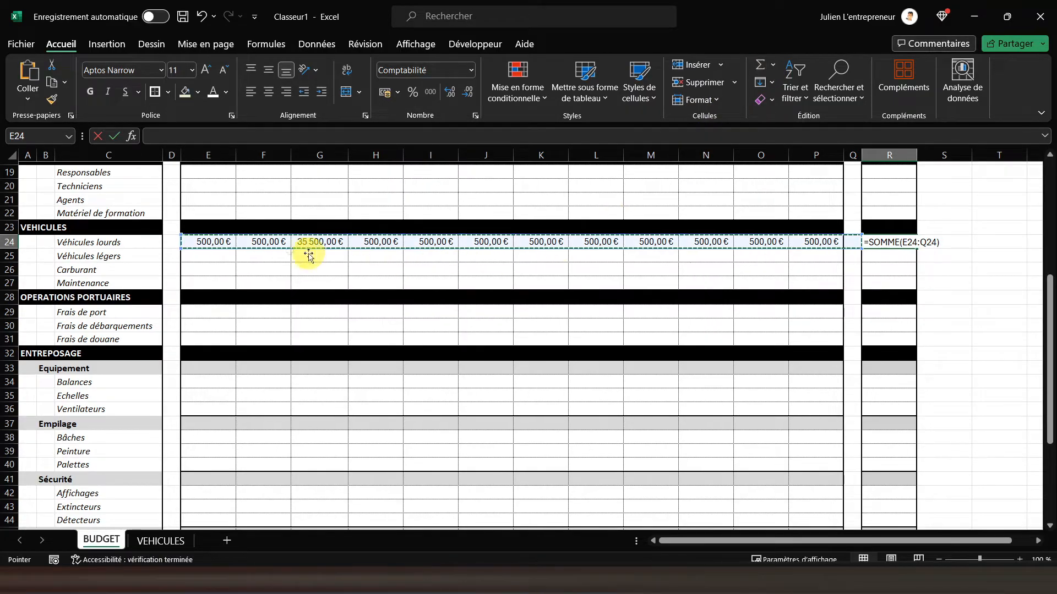
key("Return")
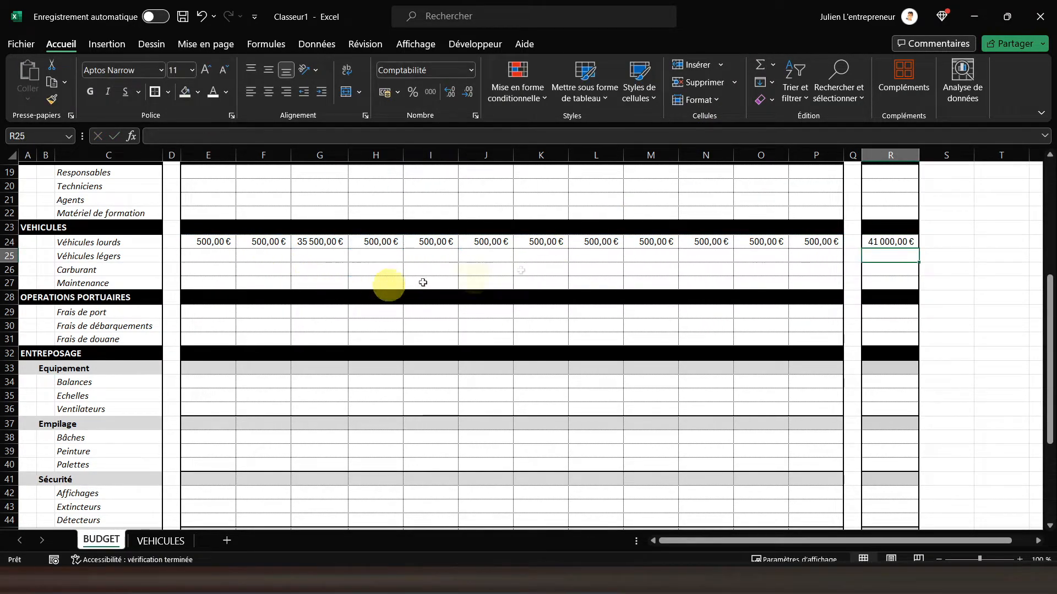
Copy the R24 total and paste it as a formula into R25:R27 for Véhicules légers, Carburant and Maintenance.
right_click(889, 240)
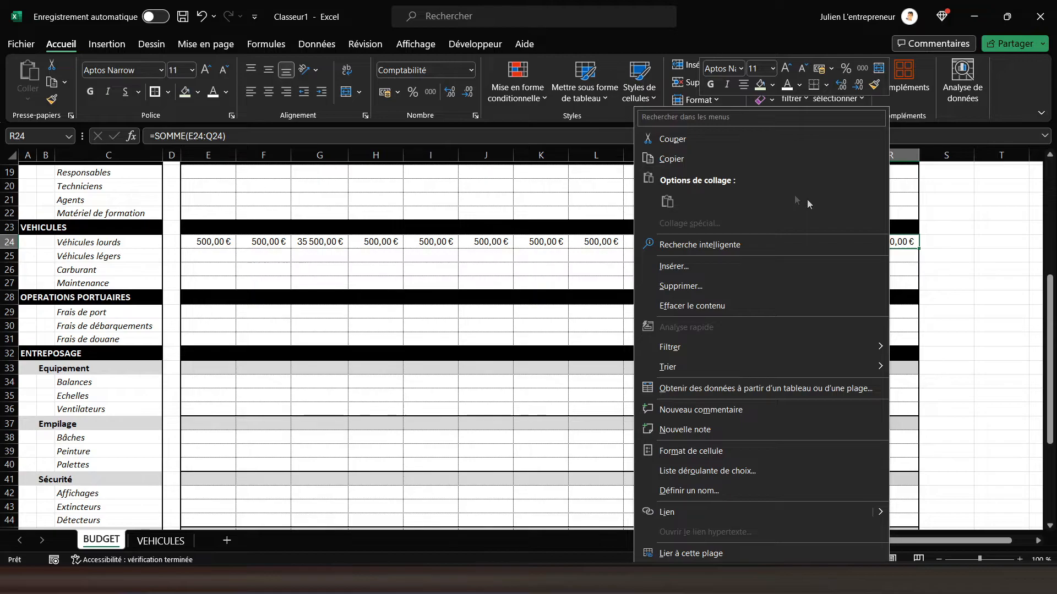
left_click(743, 160)
left_click_drag(872, 257, 873, 280)
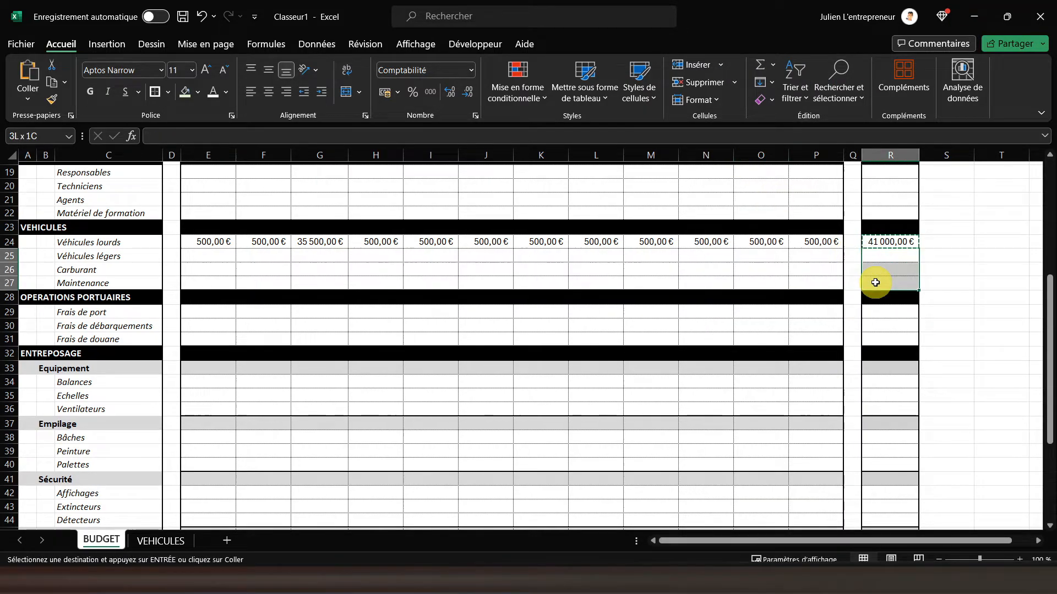
right_click(873, 280)
left_click(695, 202)
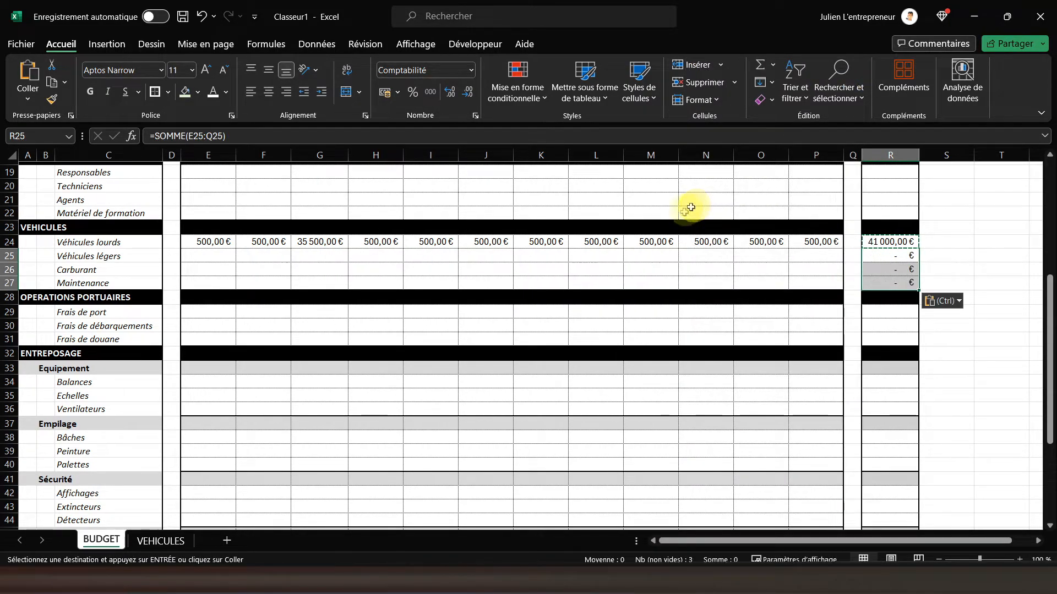
left_click(219, 245)
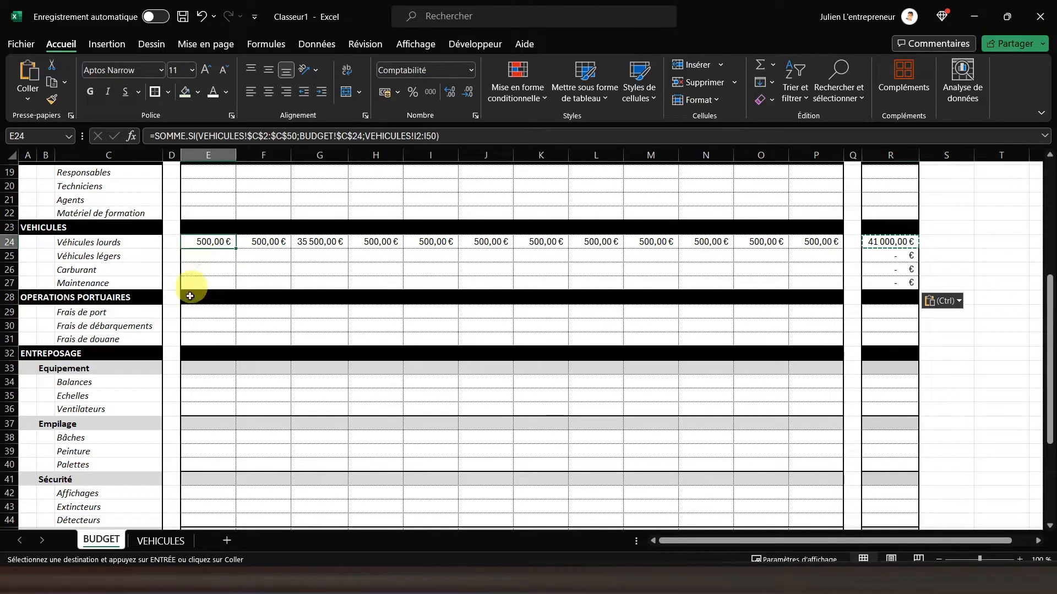
Check the Véhicules lourds total by selecting vehicle 001's Mars amount together with vehicle 003's Janvier to Décembre amounts in VEHICULES.
left_click(161, 538)
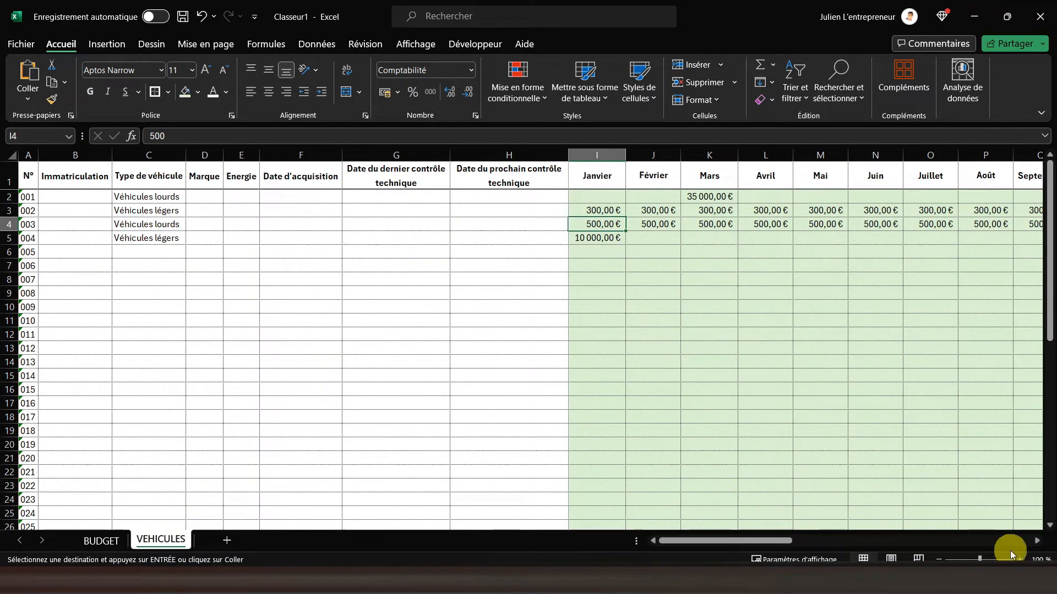
left_click(1037, 541)
left_click(1037, 540)
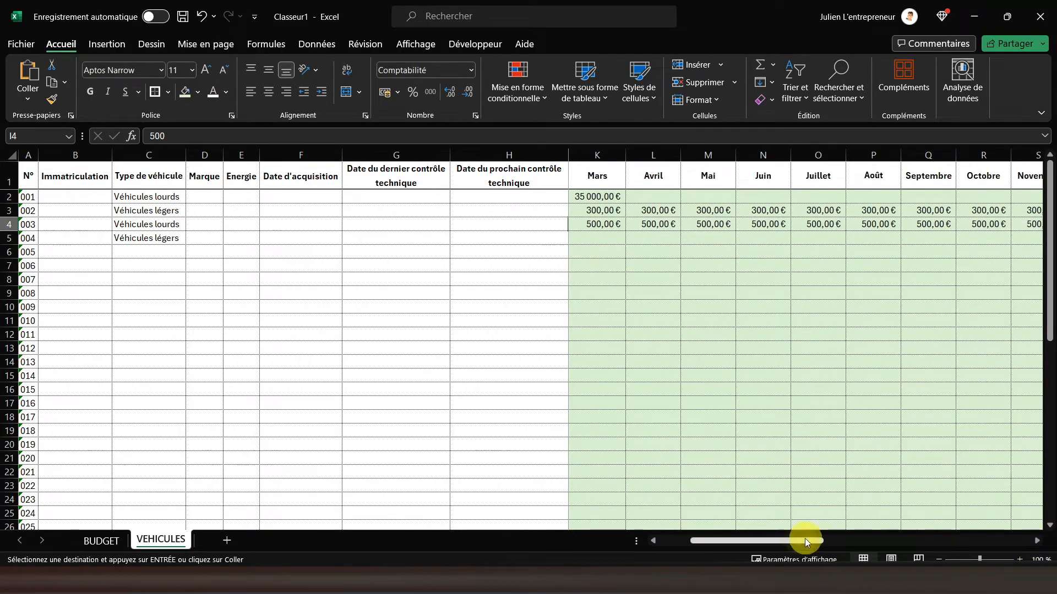
left_click_drag(807, 543, 642, 537)
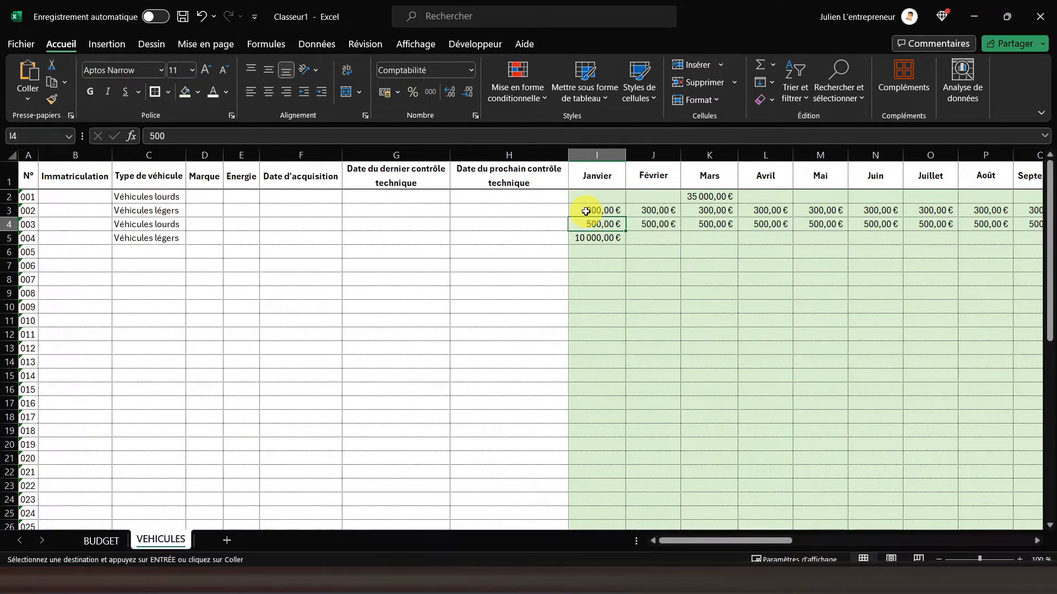
left_click(709, 196)
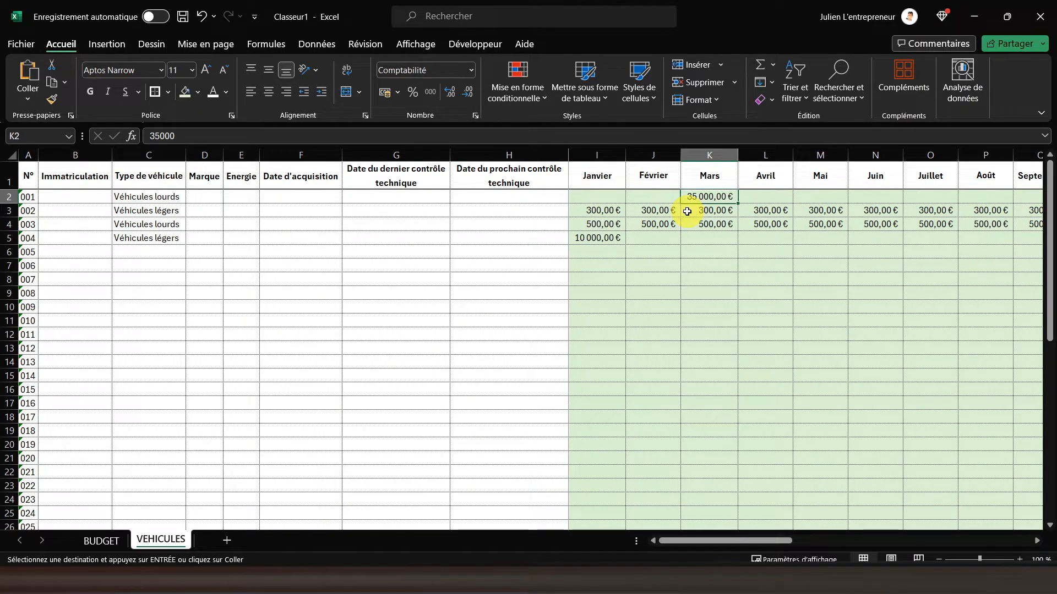
left_click_drag(597, 223, 933, 229)
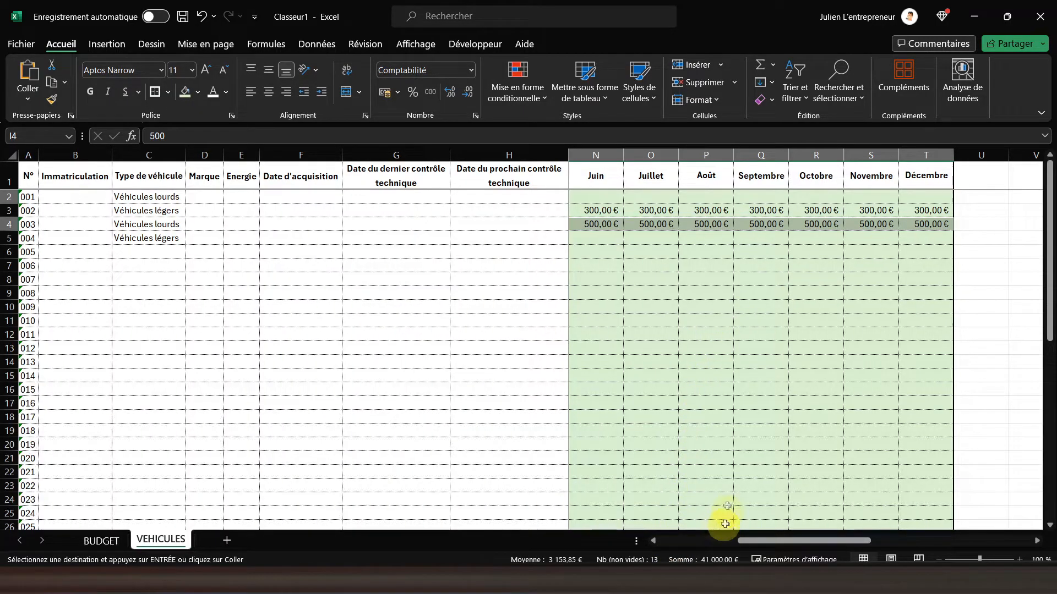
left_click(574, 240)
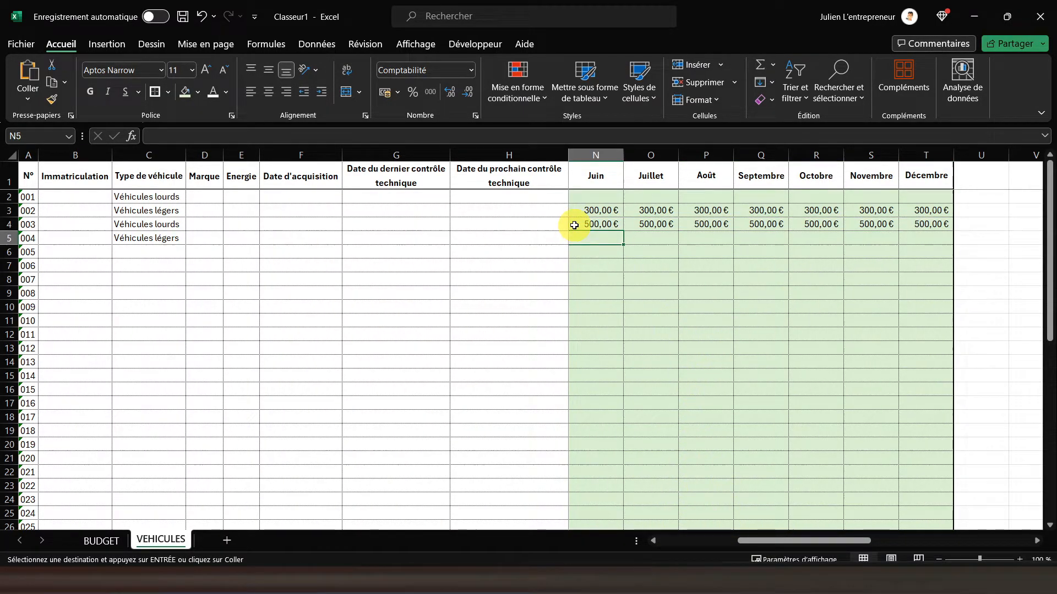
key("Left")
key("Left")
key("Left")
key("Left")
key("Left")
key("Left")
key("Left")
key("Left")
key("Left")
key("Left")
key("Left")
key("Left")
key("Left")
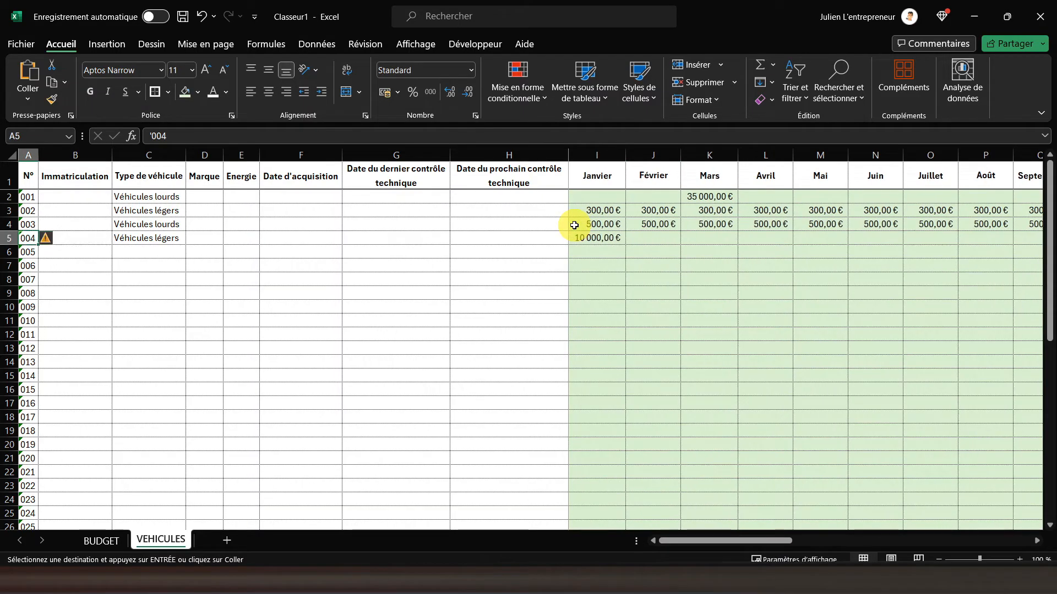
Copy the Véhicules lourds formula from E24 in BUDGET and paste it as a formula into E25 for Véhicules légers.
left_click(104, 540)
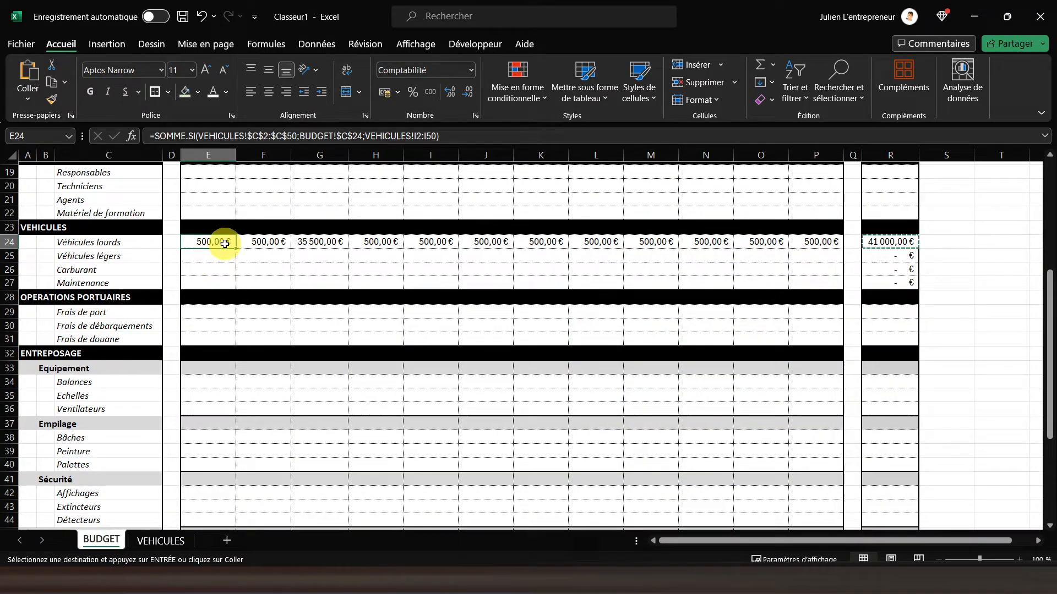
right_click(221, 243)
left_click(260, 159)
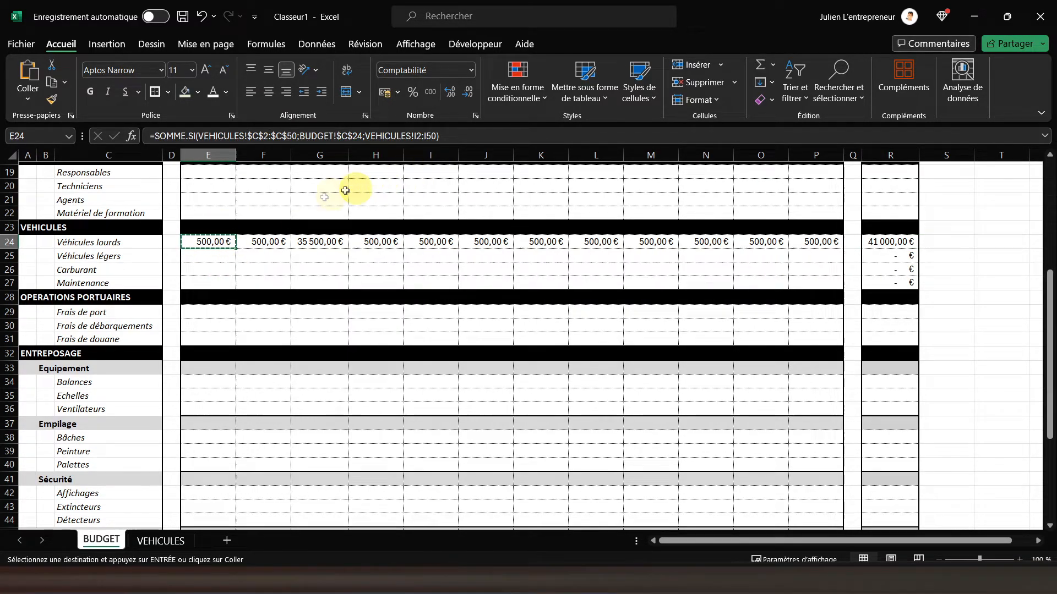
right_click(204, 255)
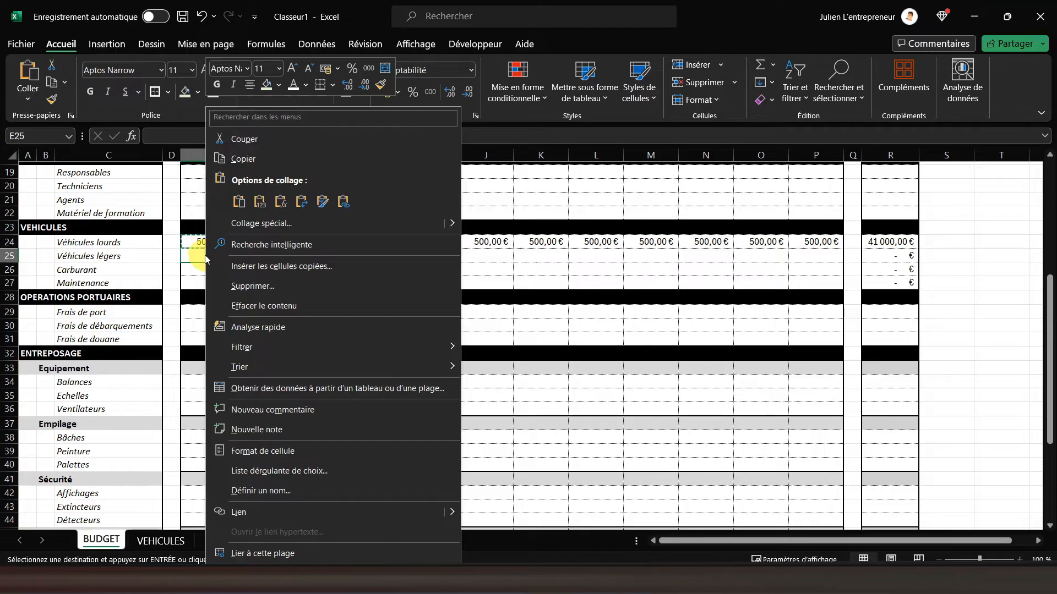
left_click(282, 205)
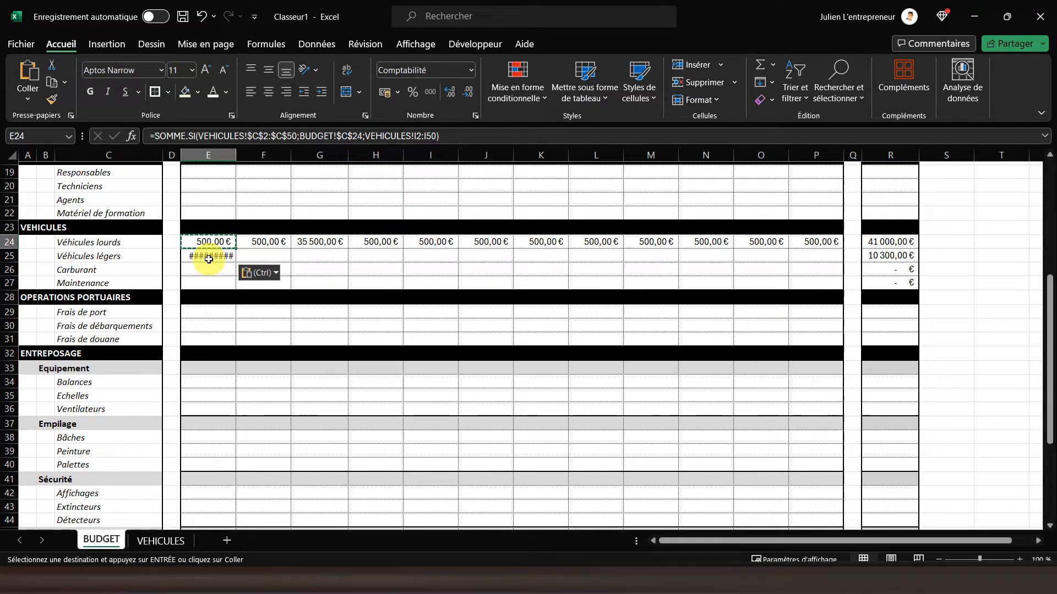
Correct the E25 formula so its sum range is VEHICULES!I2:I50 and its criterion is BUDGET!$C$25.
left_click(418, 138)
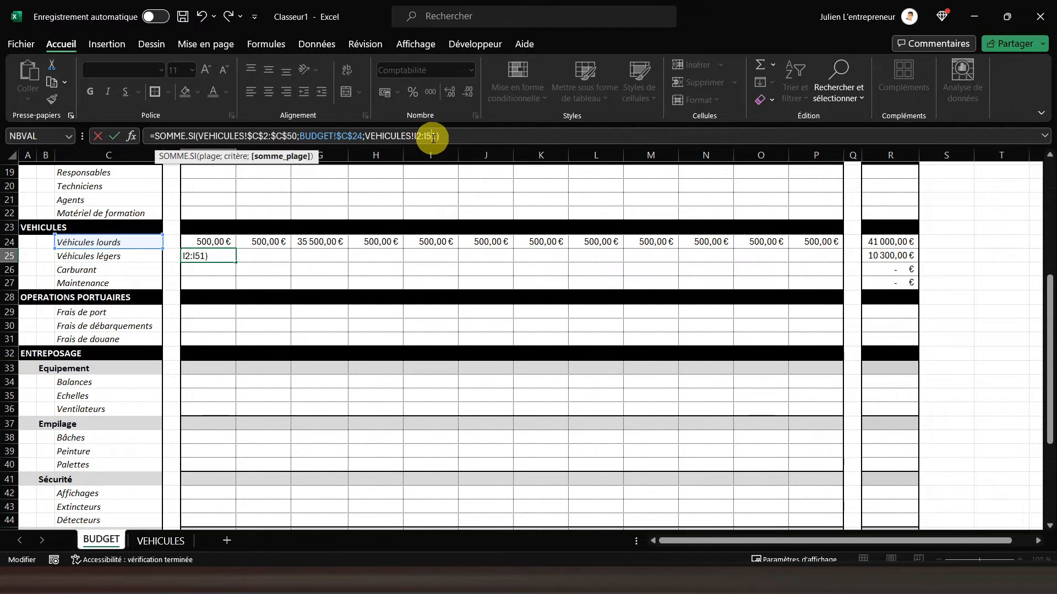
type("0")
key("Return")
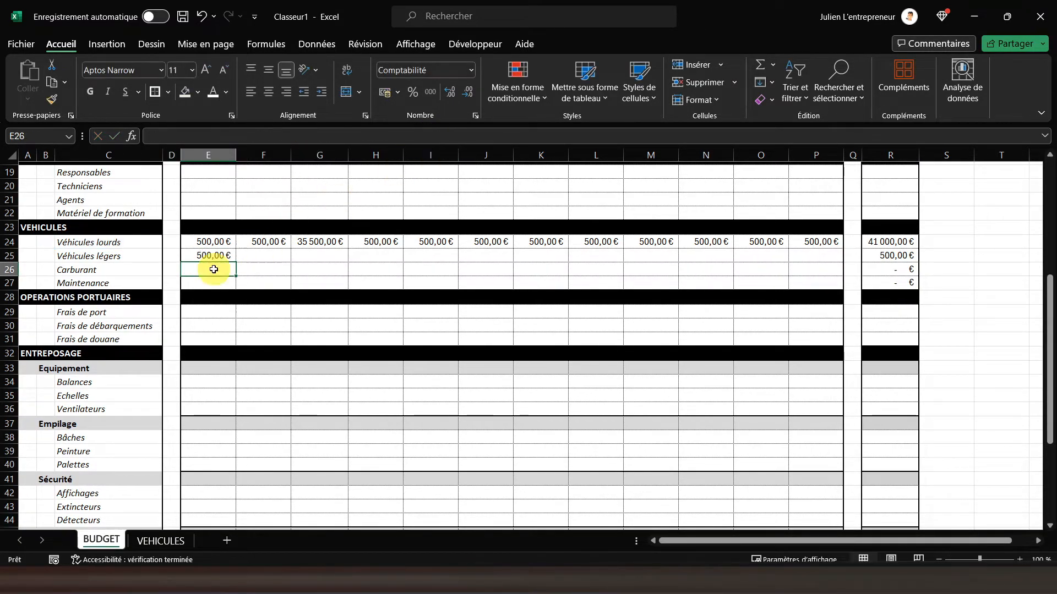
left_click(211, 254)
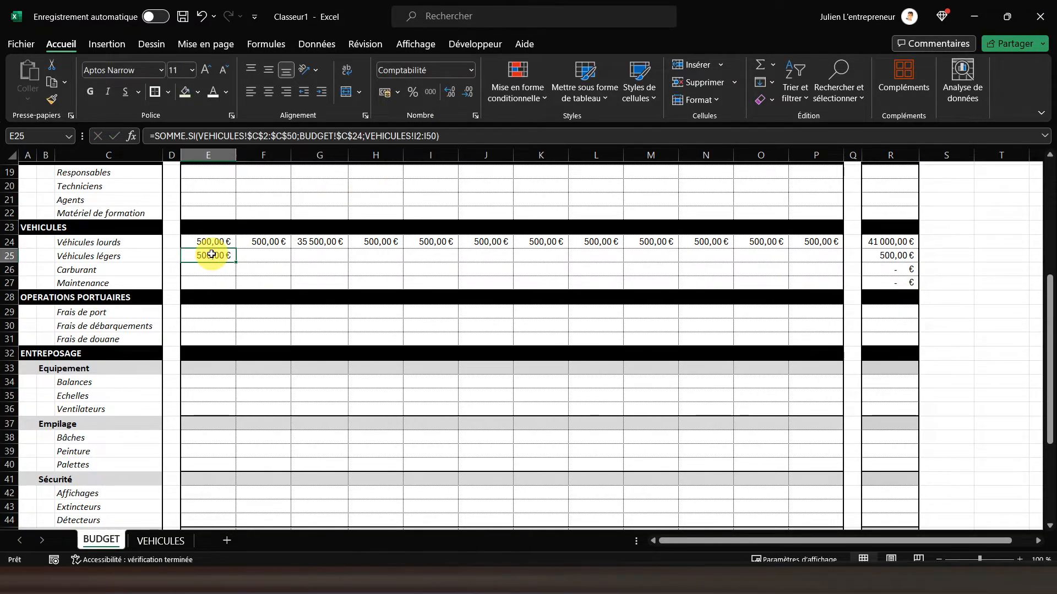
left_click(454, 136)
left_click(112, 258)
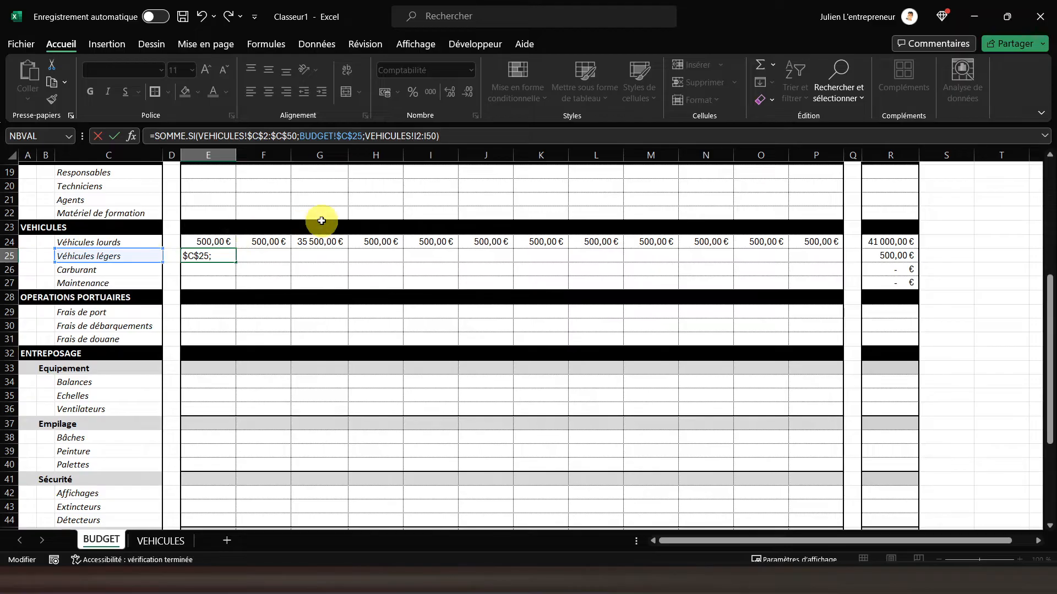
key("Return")
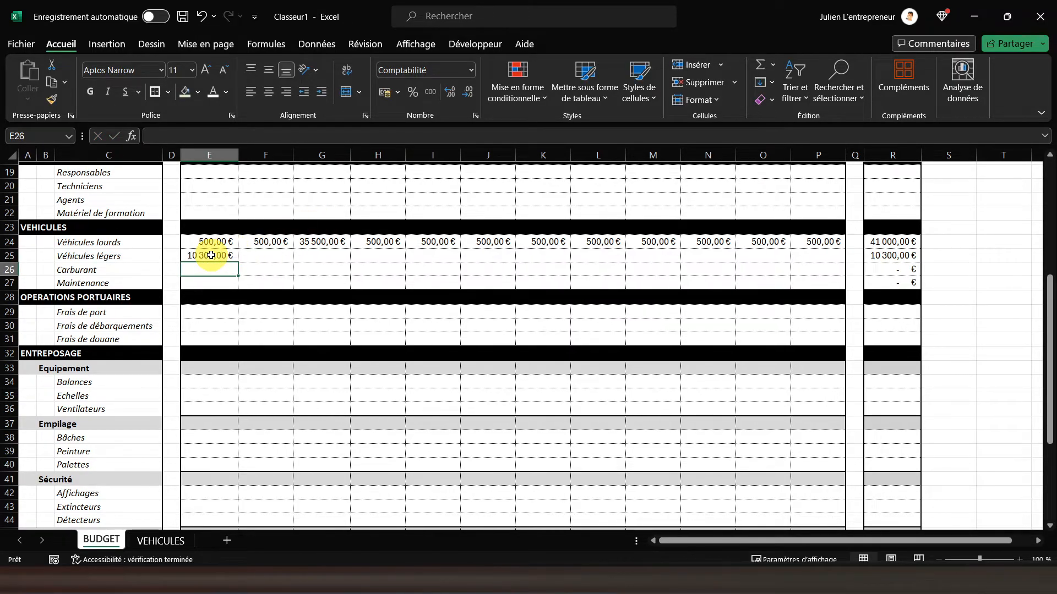
Check the E25 result against the Janvier amounts of vehicles 002 and 004 in VEHICULES.
left_click(207, 256)
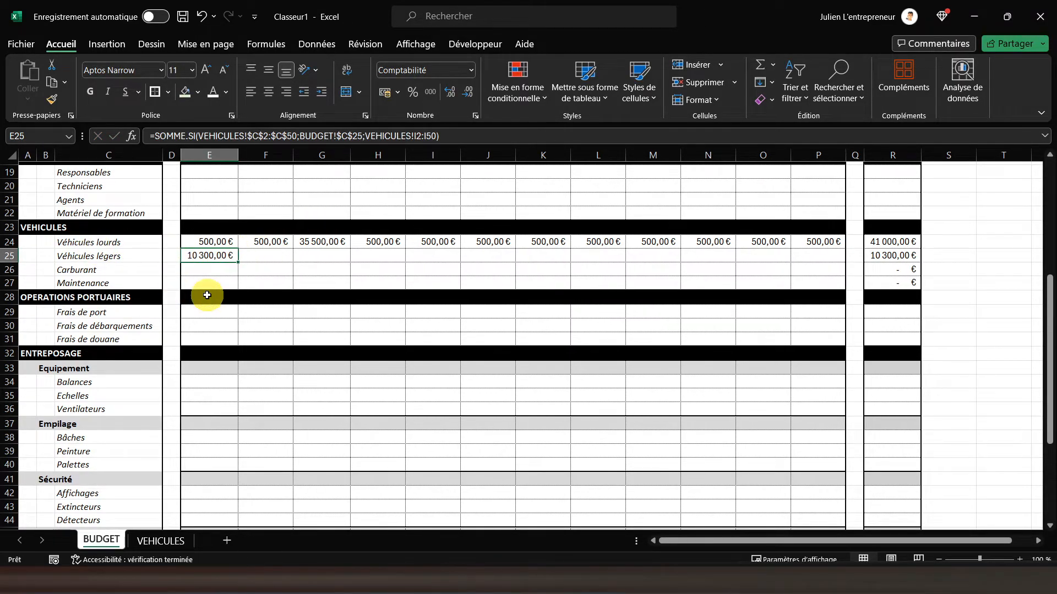
left_click(157, 541)
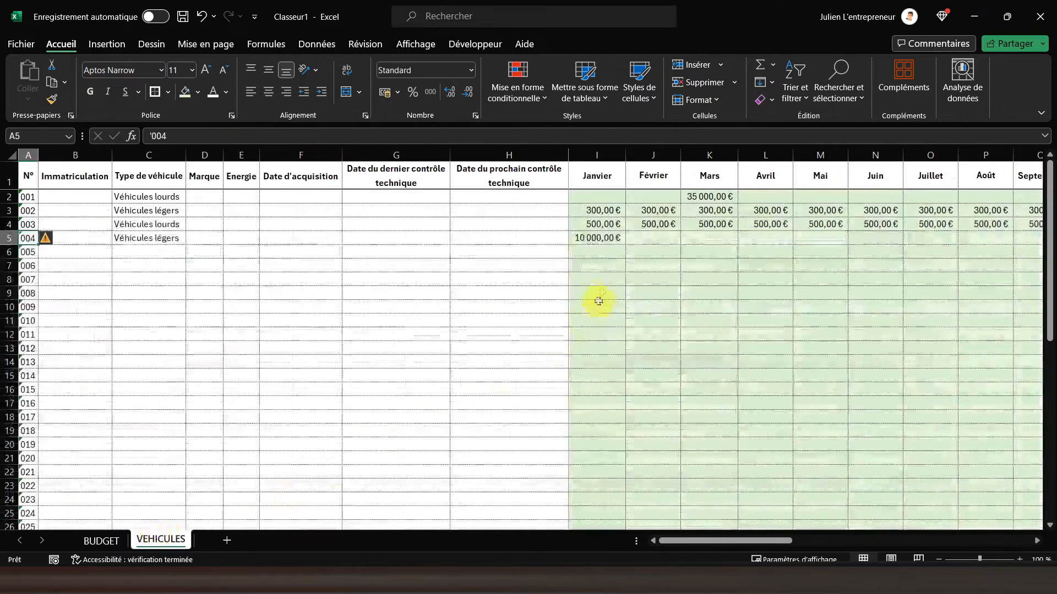
left_click(592, 213)
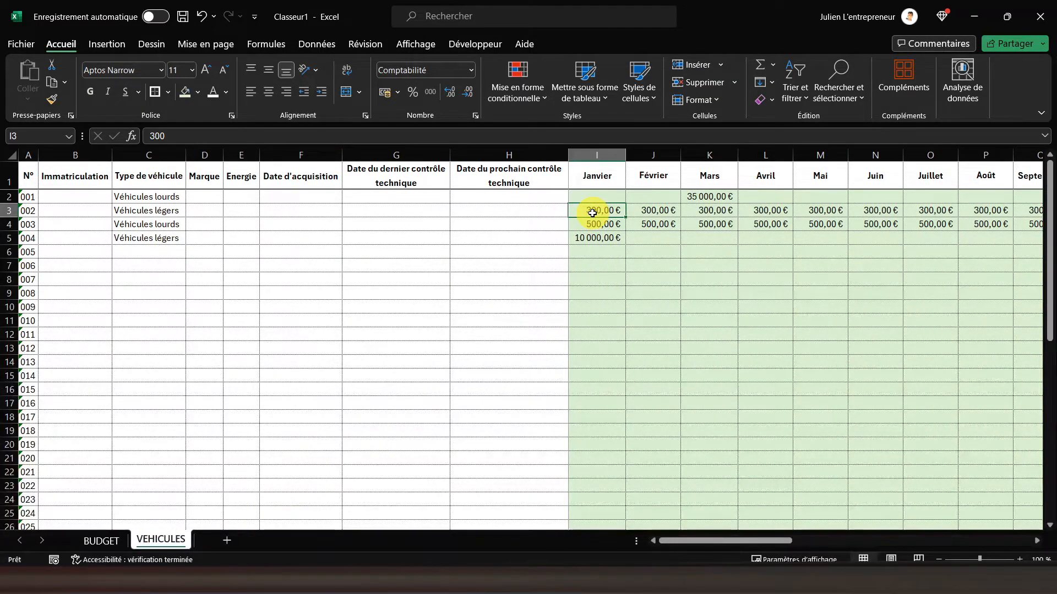
left_click(583, 243)
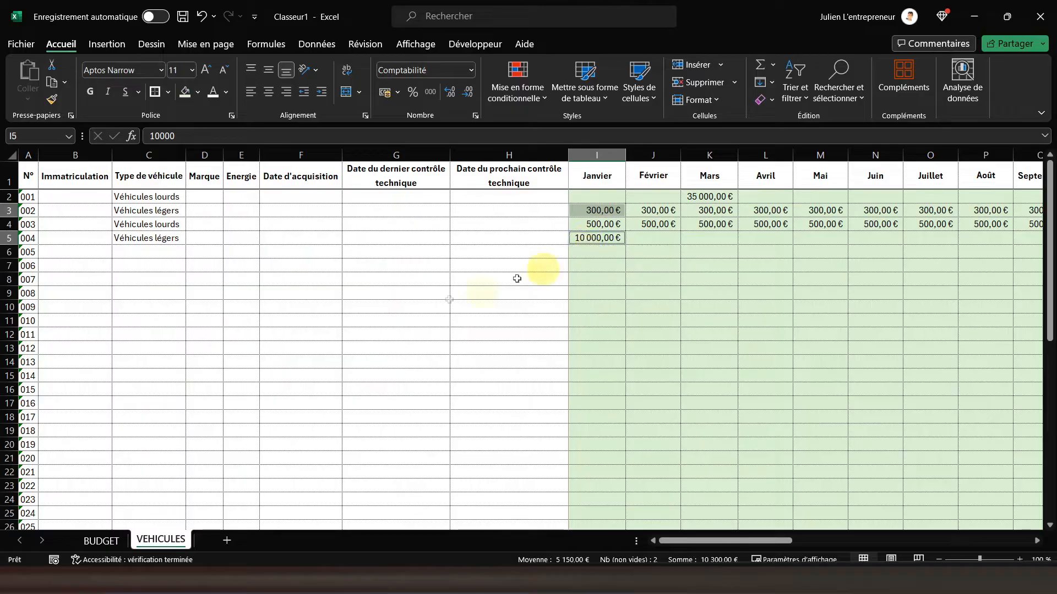
Copy the E25 formula in BUDGET and paste it as formulas into F25:P25 for Février to Décembre.
left_click(102, 543)
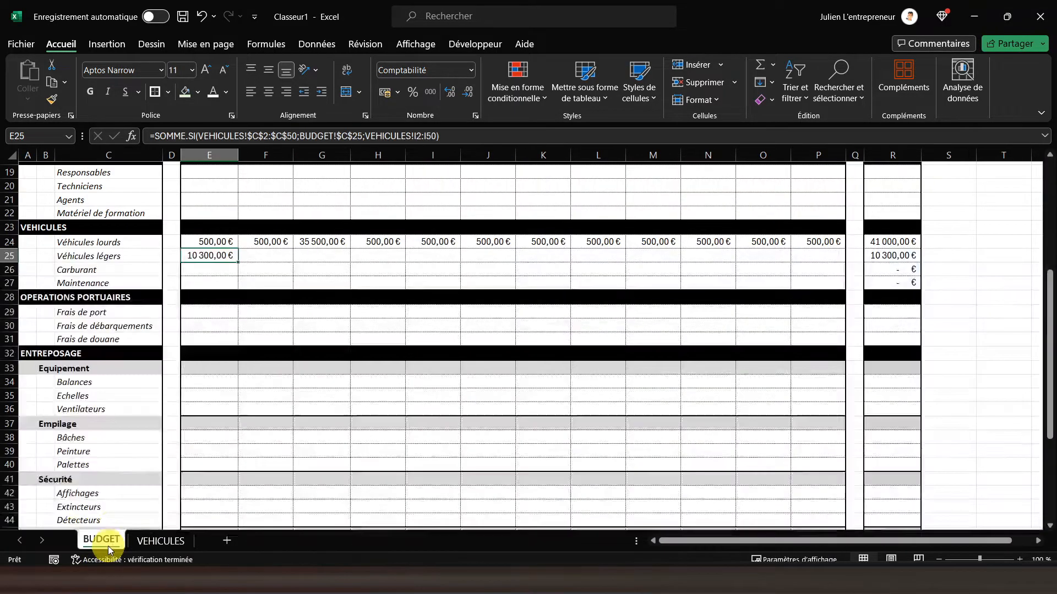
right_click(211, 257)
left_click(263, 159)
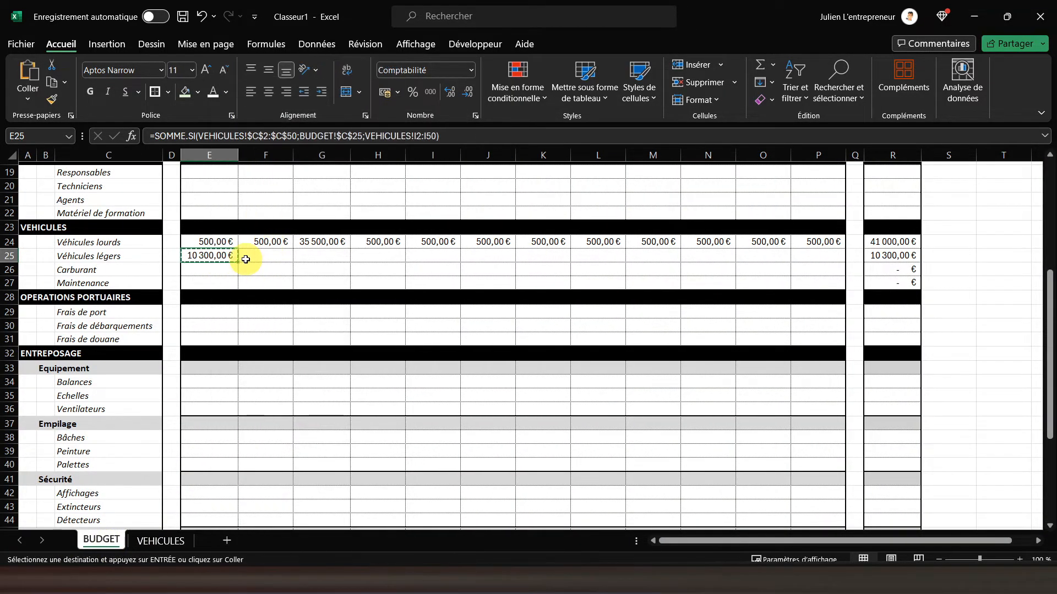
left_click_drag(253, 256, 797, 255)
right_click(798, 255)
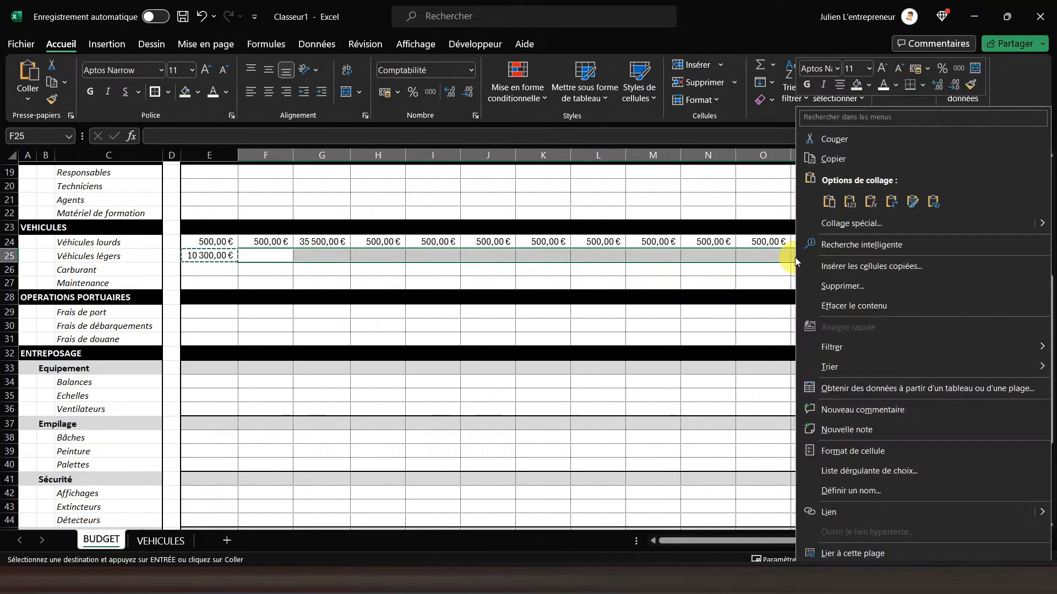
left_click(871, 202)
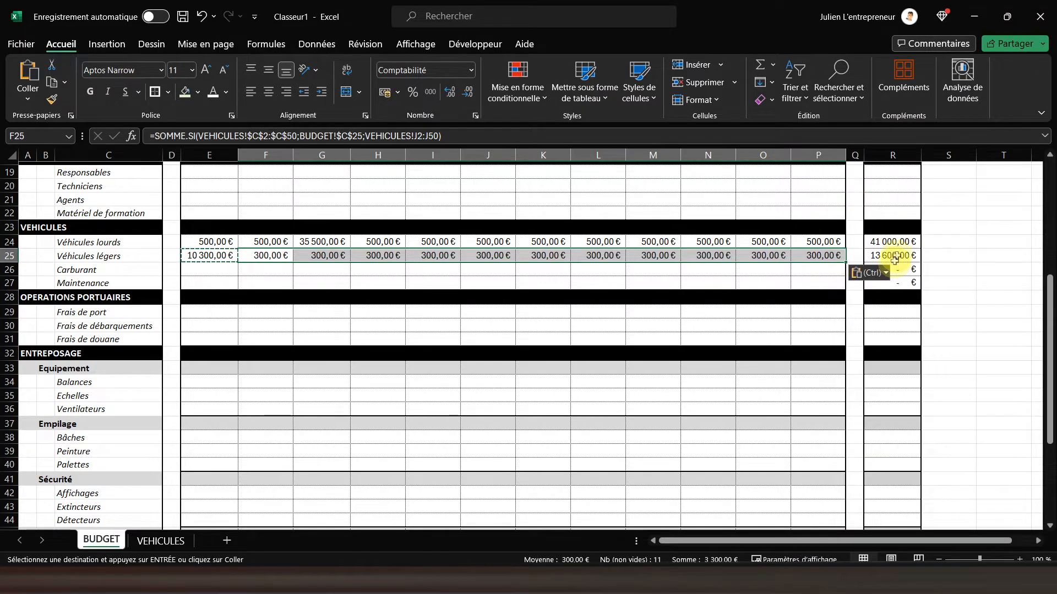
Check the R25 total against vehicle 002's monthly amounts plus vehicle 004's Janvier amount in VEHICULES.
left_click(893, 258)
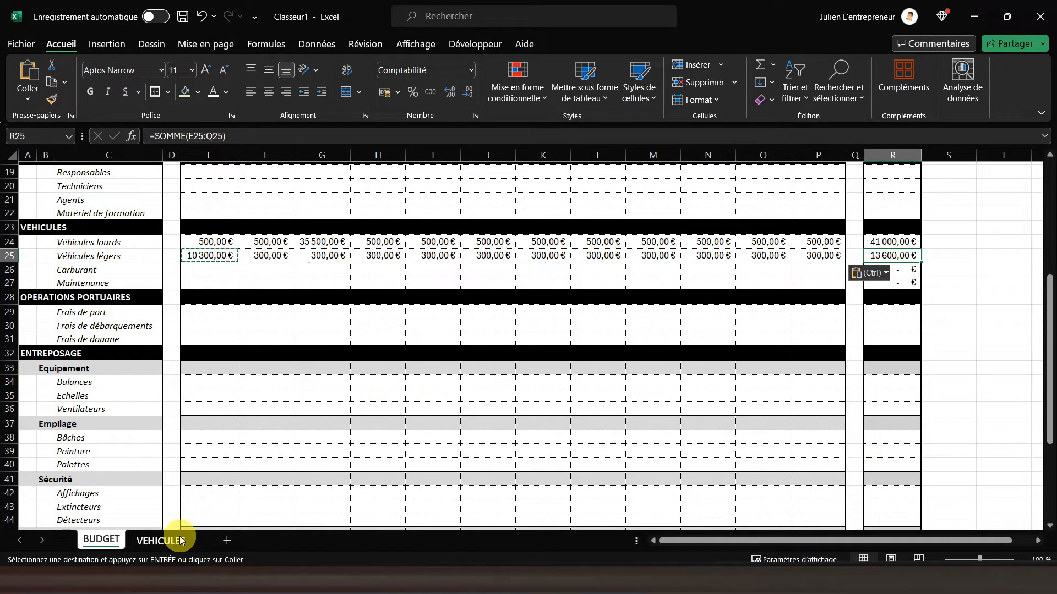
left_click(162, 540)
left_click_drag(604, 210, 939, 210)
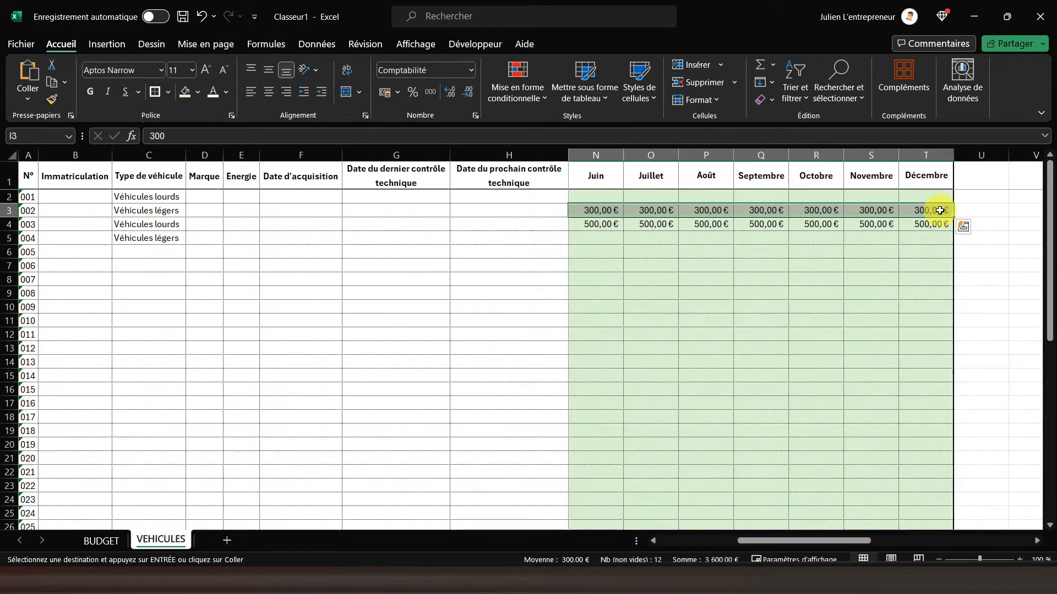
left_click_drag(788, 539, 637, 523)
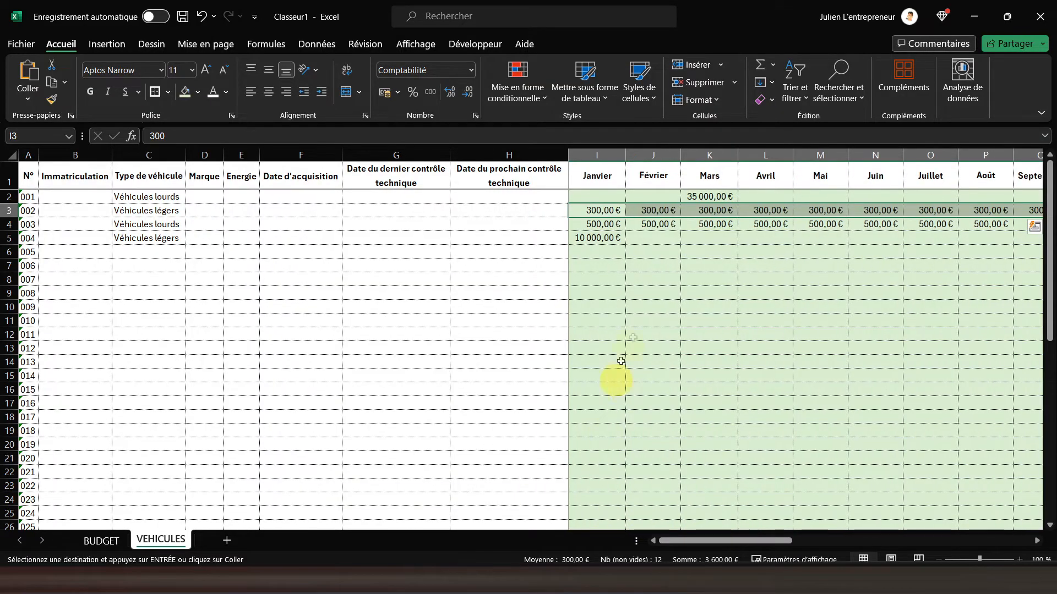
left_click(597, 243, "ctrl")
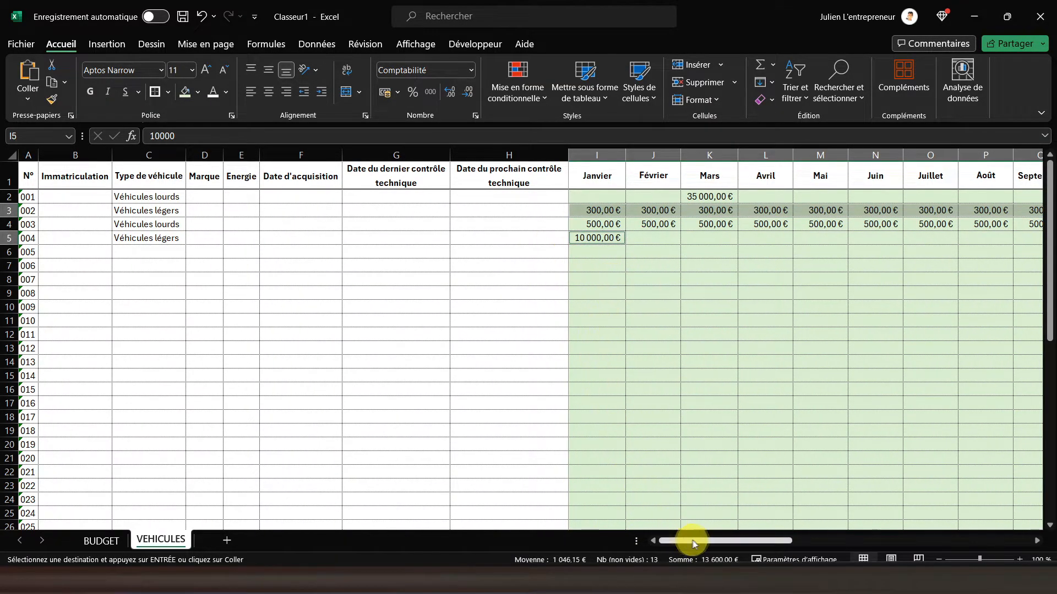
left_click(103, 540)
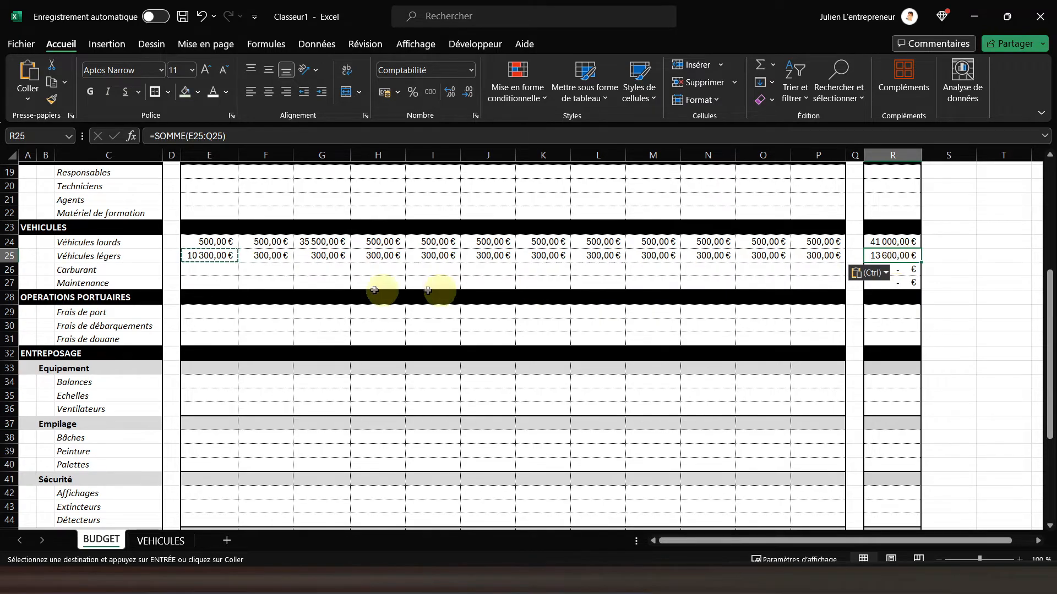
left_click(214, 276)
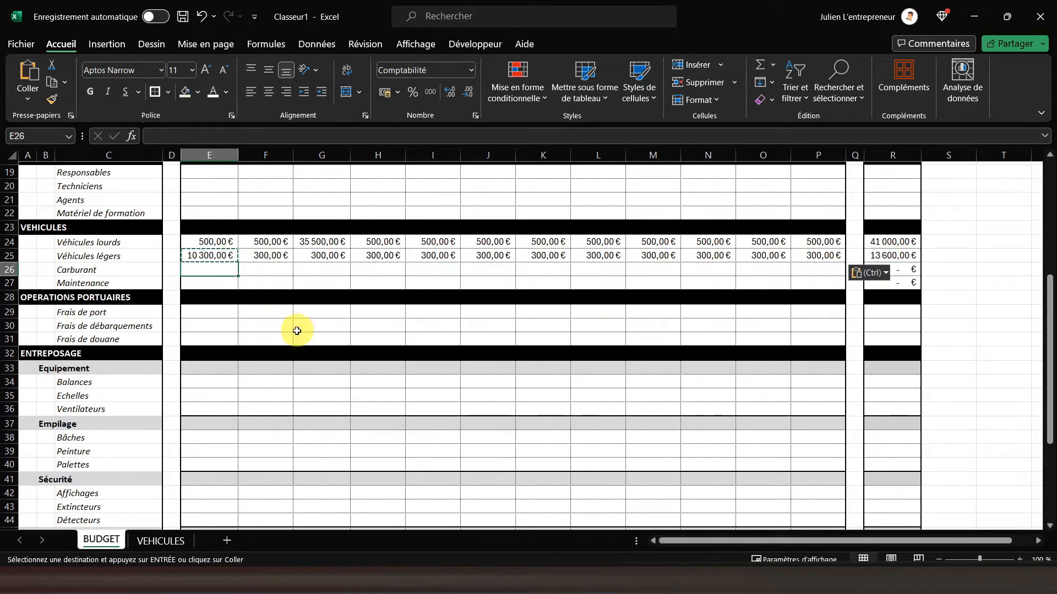
left_click(160, 540)
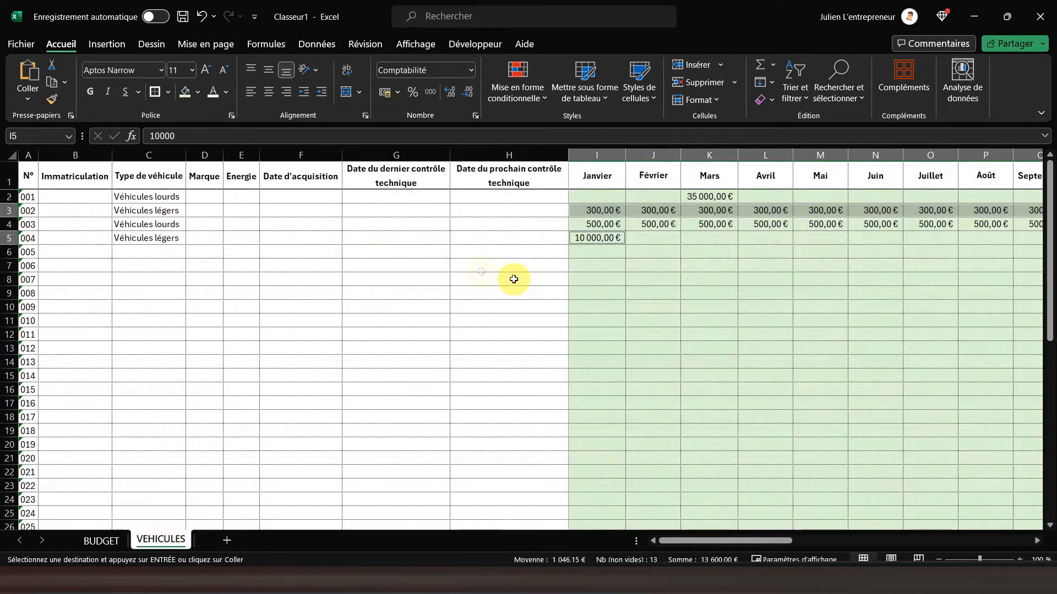
left_click(25, 174)
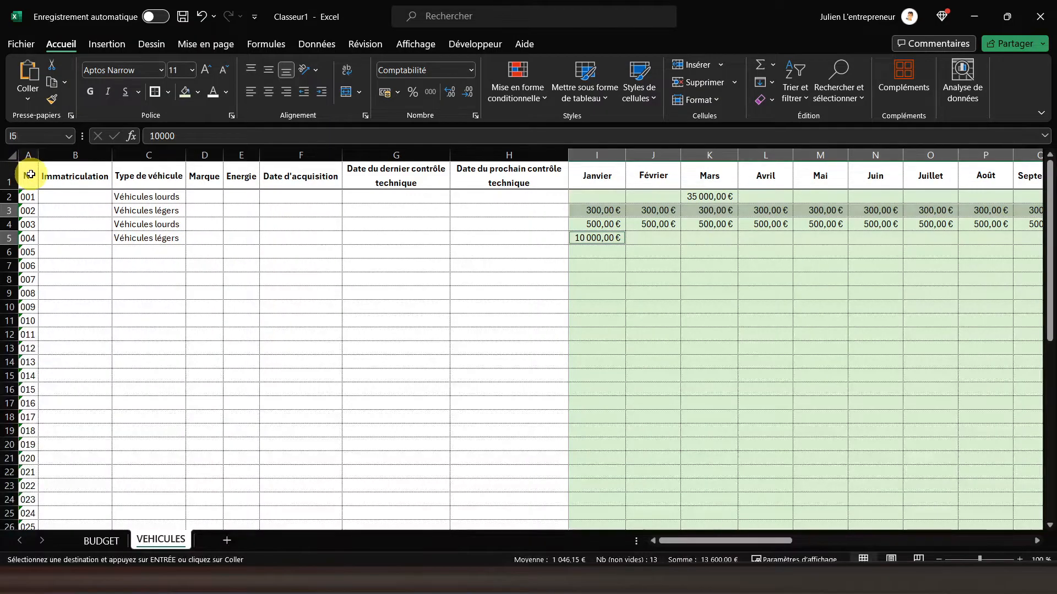
Copy the R24 total formula in BUDGET and paste it as formulas into R7:R9, R11:R13, R15:R17 and R19:R22.
left_click(106, 541)
scroll(566, 294, "up", 5)
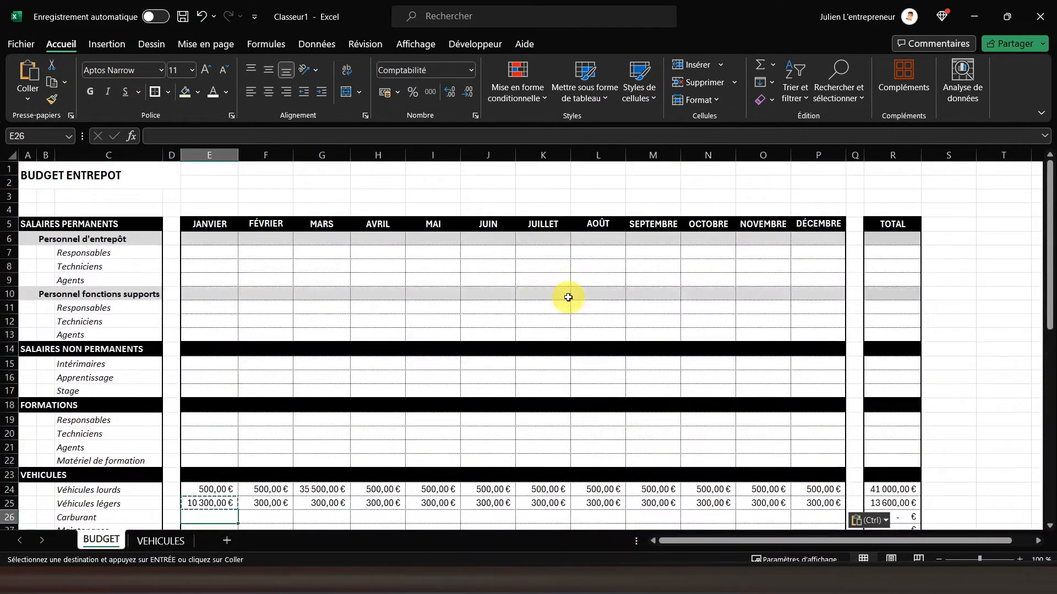
scroll(870, 418, "down", 2)
right_click(879, 406)
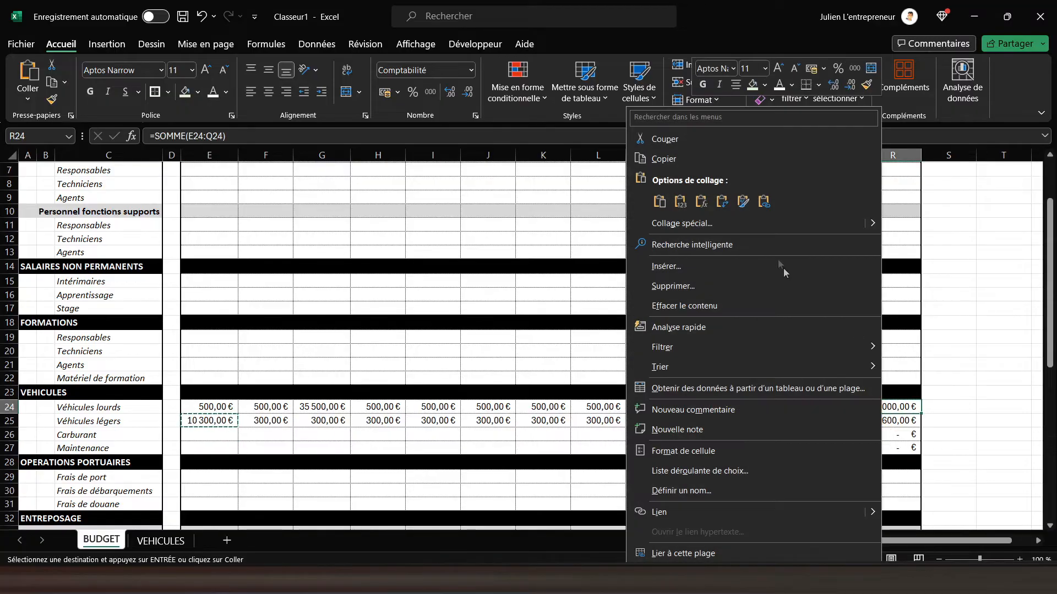
left_click(699, 158)
scroll(901, 278, "up", 2)
left_click_drag(897, 252, 884, 457)
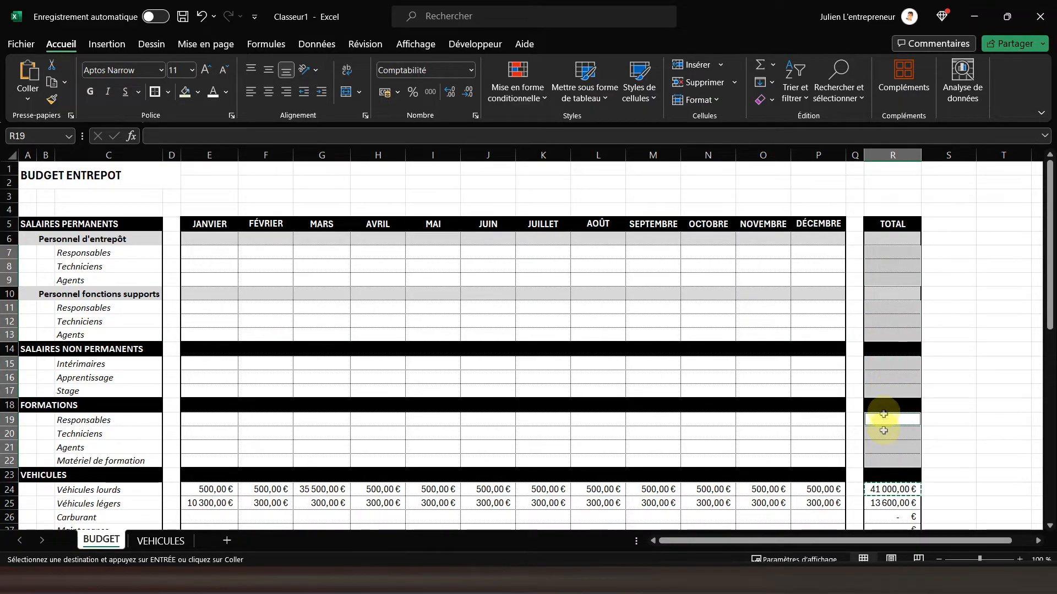
right_click(884, 437)
left_click(703, 229)
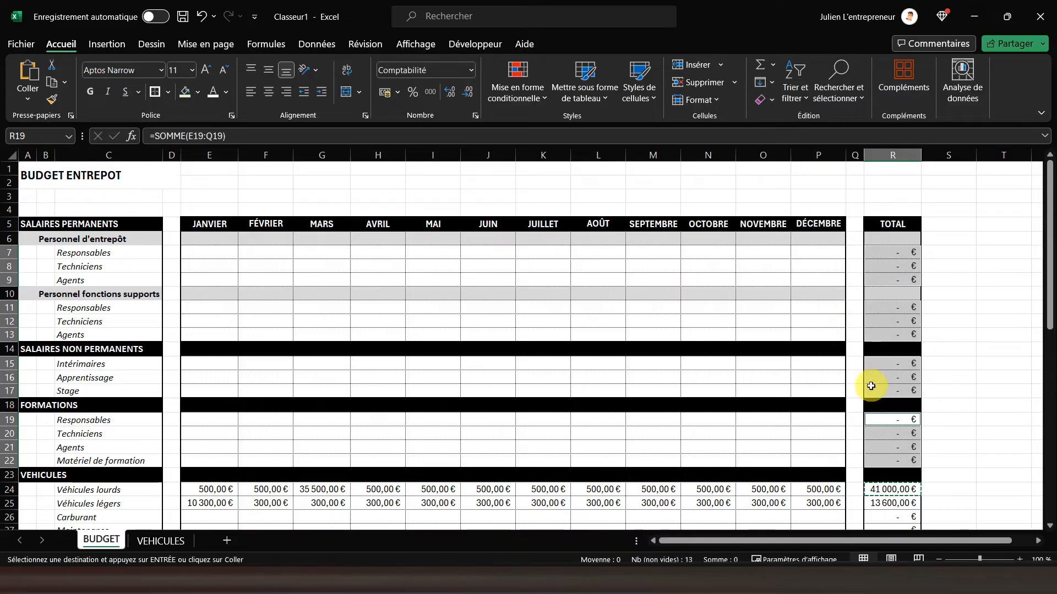
Paste the copied total as formulas into R29:R31, R34:R36, R38:R40, R42:R44, R46:R48, R50:R52 and R54:R56.
scroll(873, 384, "down", 7)
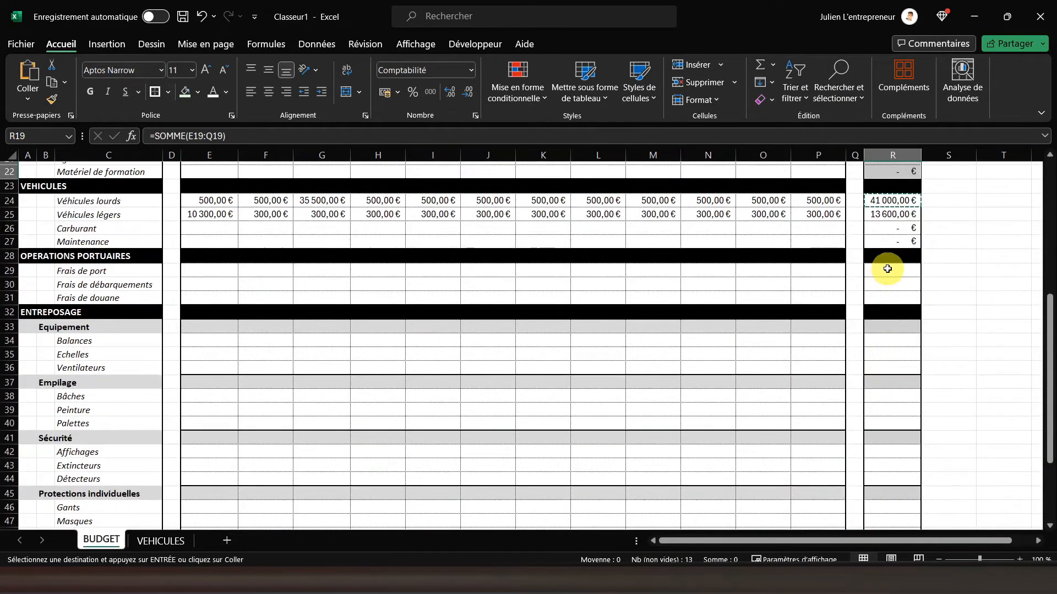
left_click_drag(887, 270, 886, 293)
left_click(881, 343, "ctrl")
left_click_drag(881, 343, 882, 421)
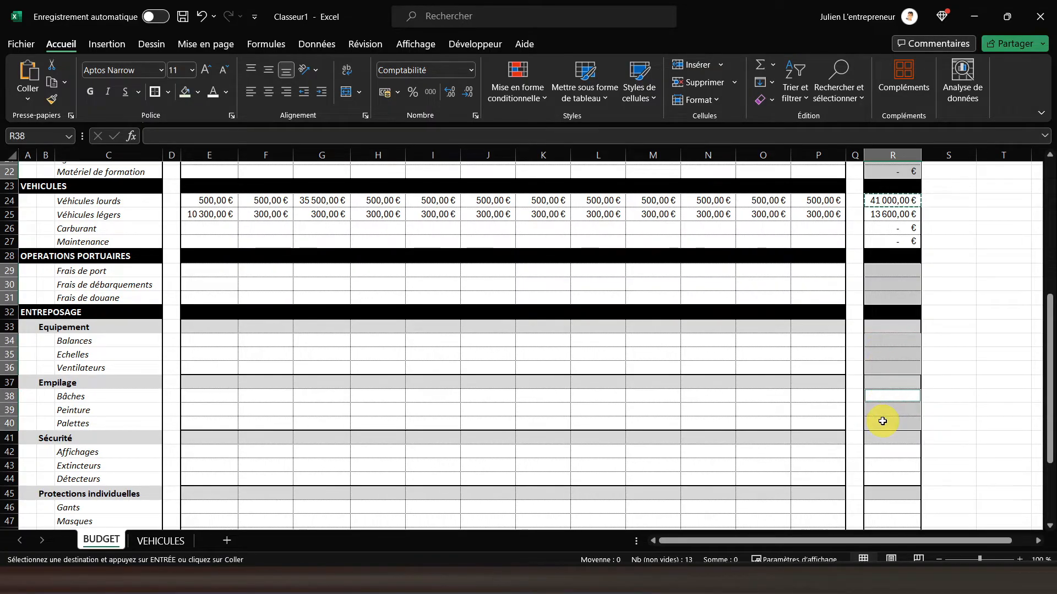
scroll(882, 421, "down", 3)
left_click_drag(883, 326, 883, 462)
scroll(884, 462, "down", 4)
left_click_drag(893, 331, 890, 355)
right_click(892, 356)
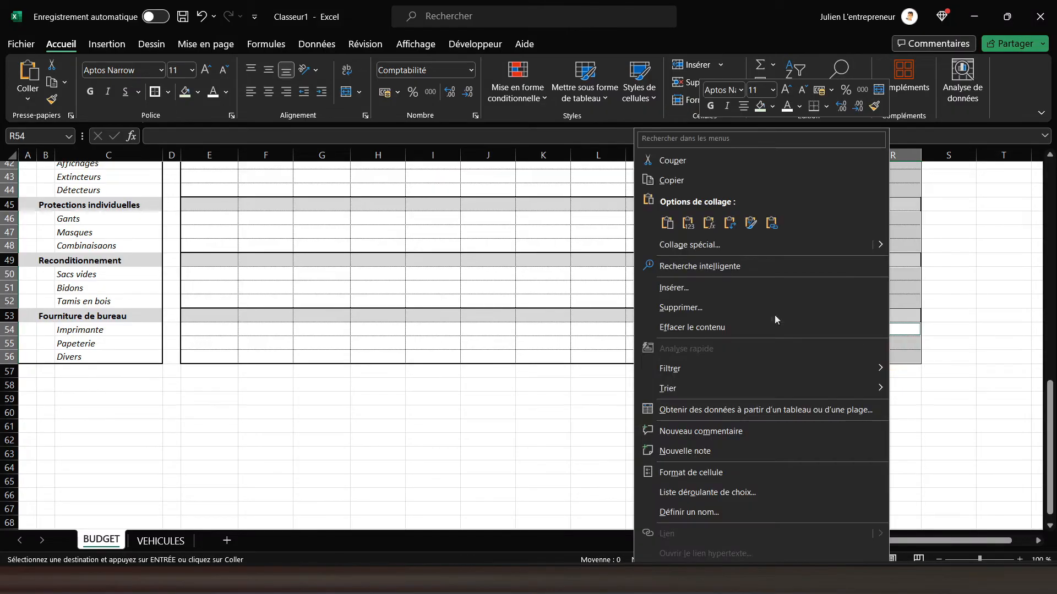
left_click(709, 223)
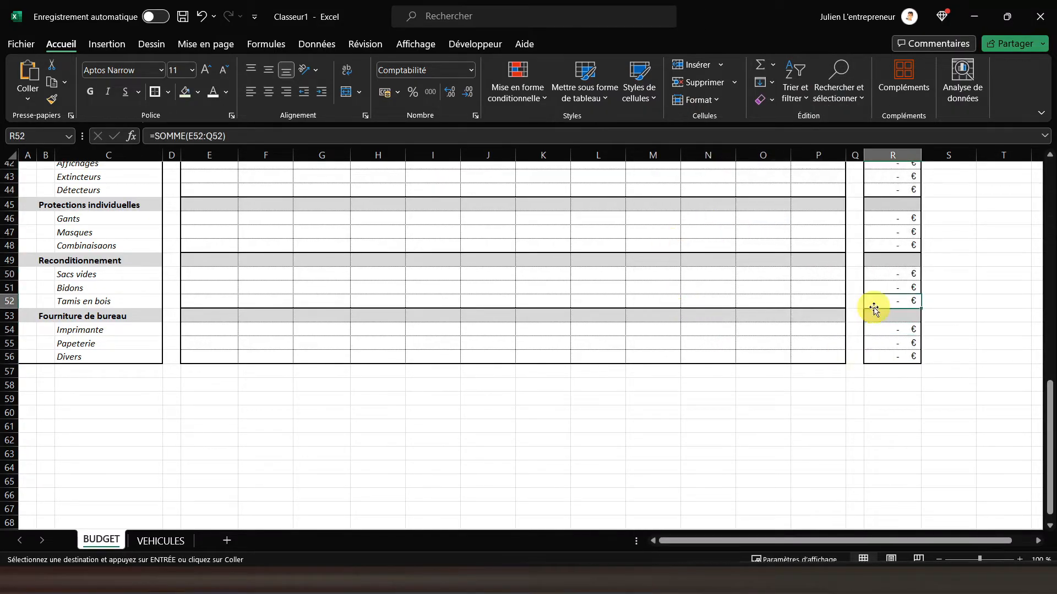
scroll(767, 325, "up", 14)
Enter the label TOTAUX in C58 below the budget lines and give the cell a thick outside border.
scroll(766, 326, "down", 12)
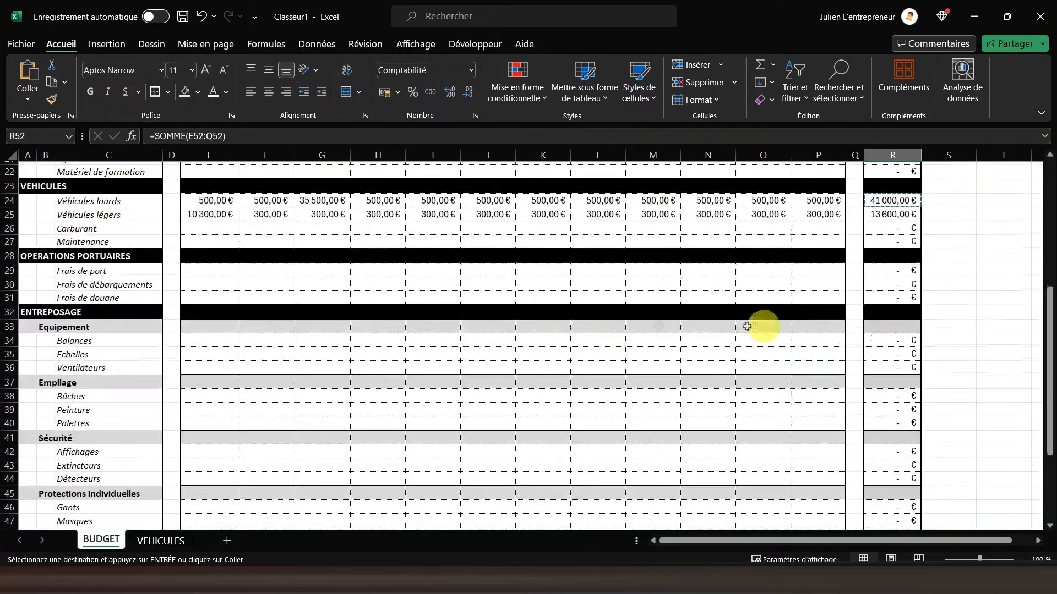
scroll(193, 366, "down", 1)
left_click(128, 422)
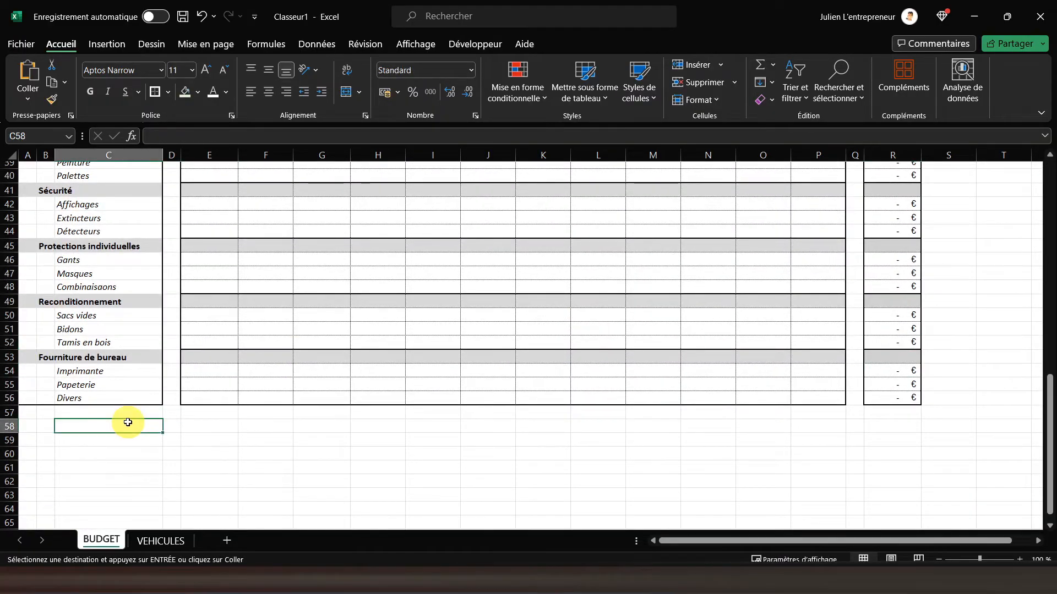
type("TOTAUX")
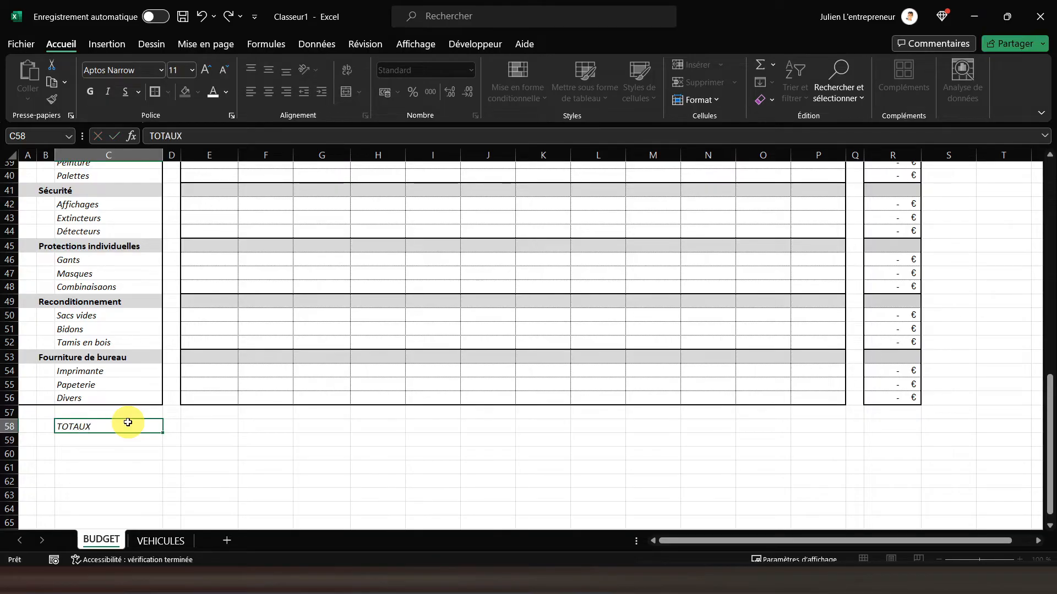
key("Return")
left_click(127, 422)
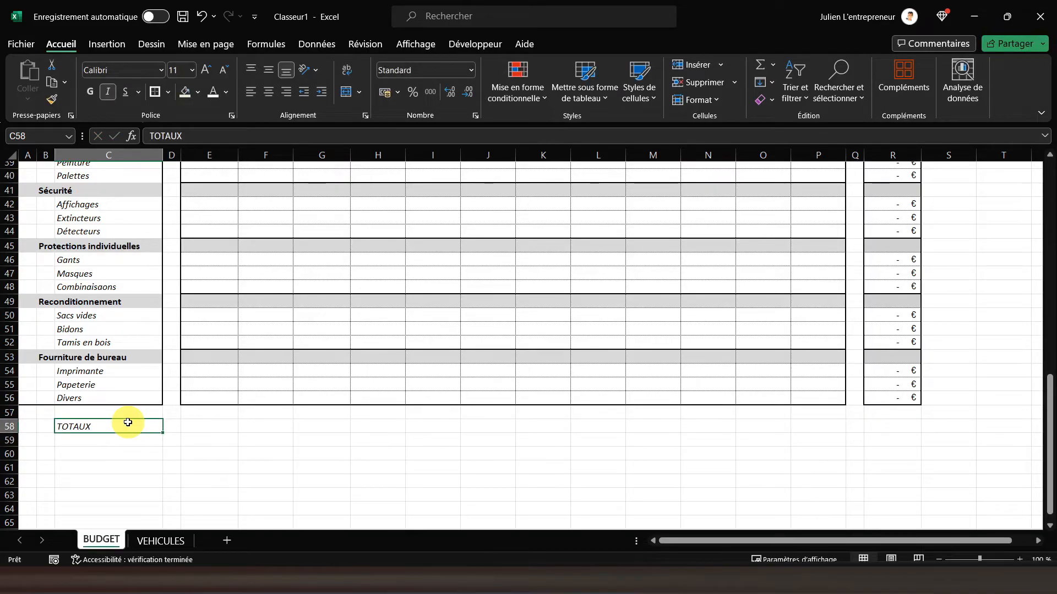
left_click(151, 93)
Give the monthly cells E58:P58 a thick outline and fine interior lines.
left_click_drag(201, 426, 825, 430)
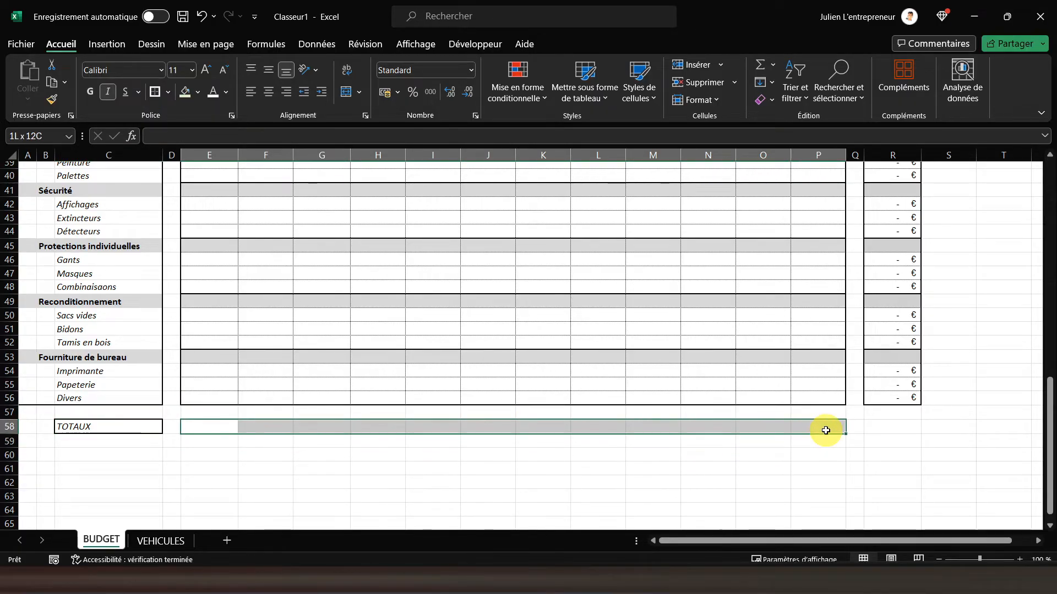
left_click(171, 95)
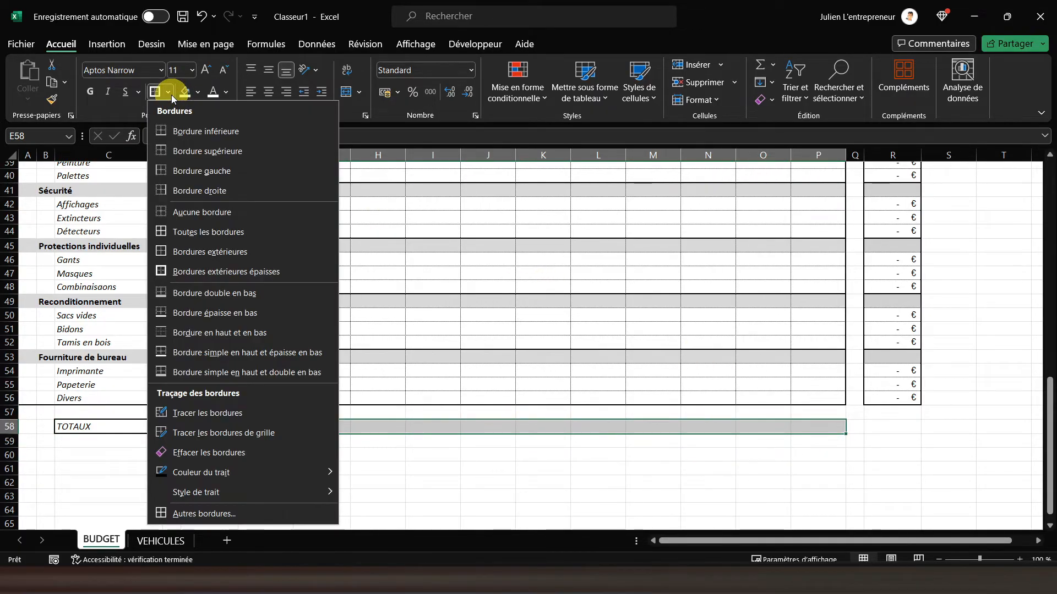
left_click(209, 510)
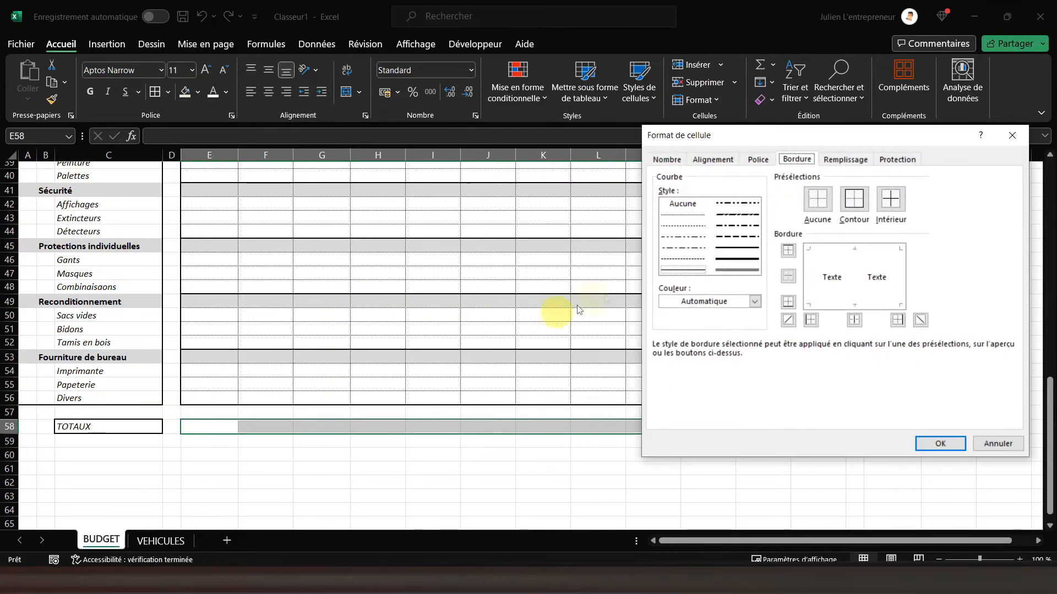
left_click(847, 219)
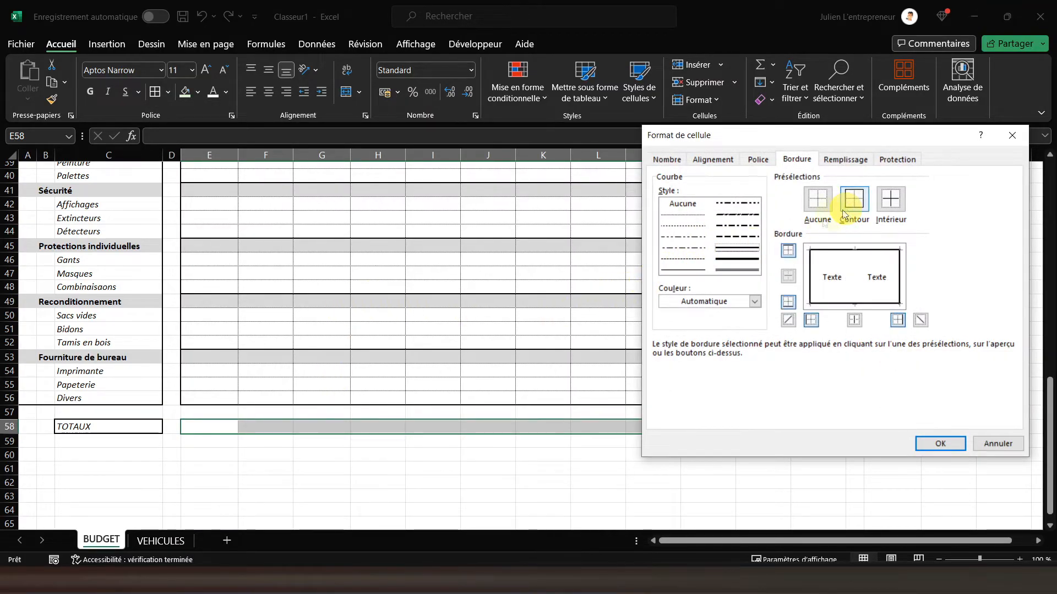
left_click(684, 215)
left_click(891, 212)
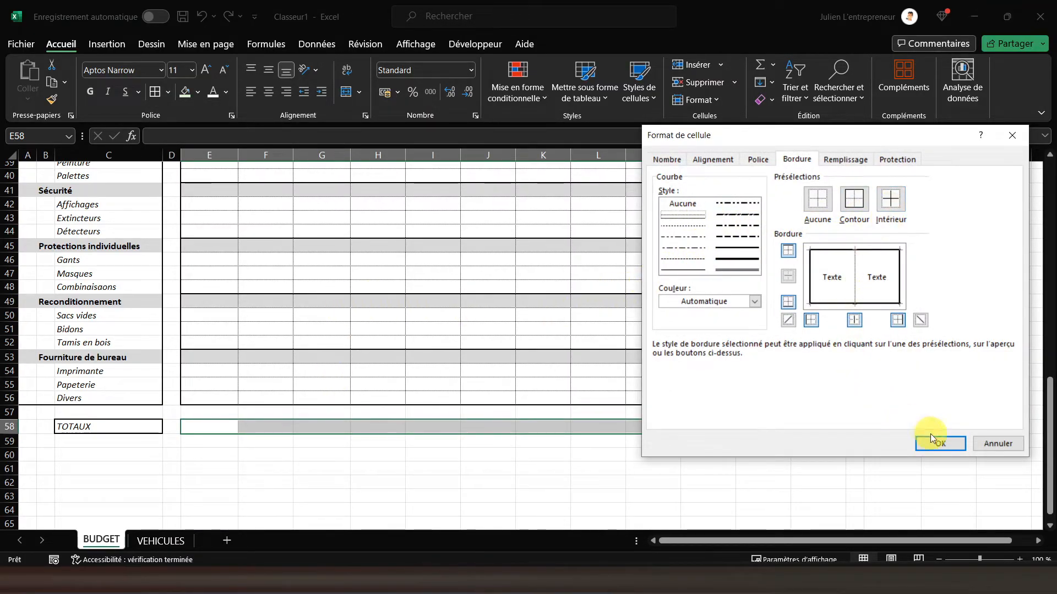
left_click(940, 444)
Apply thick outside borders to the yearly total cell R58.
left_click(879, 425)
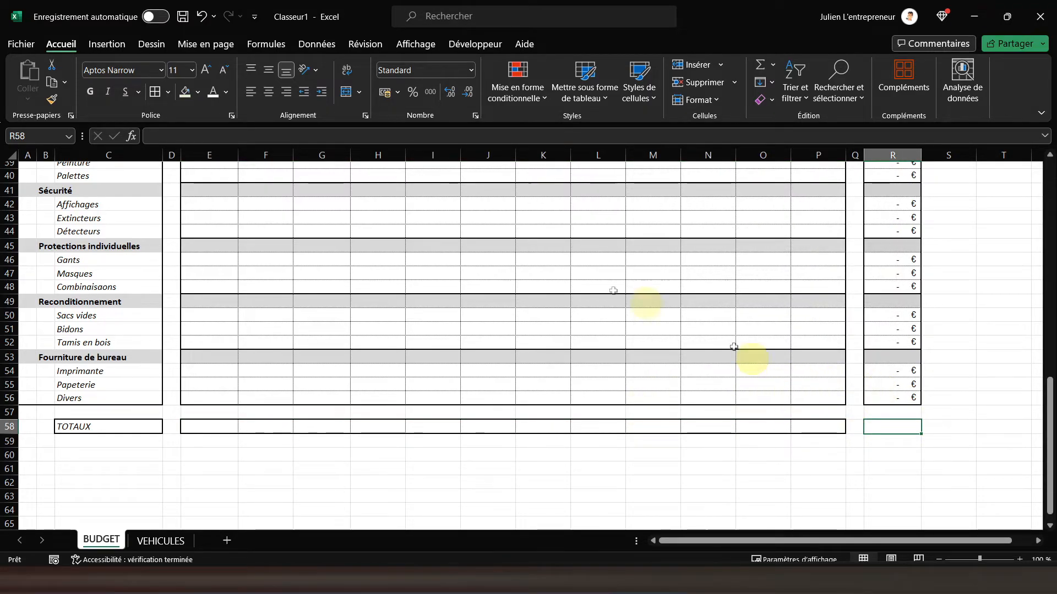
left_click(169, 101)
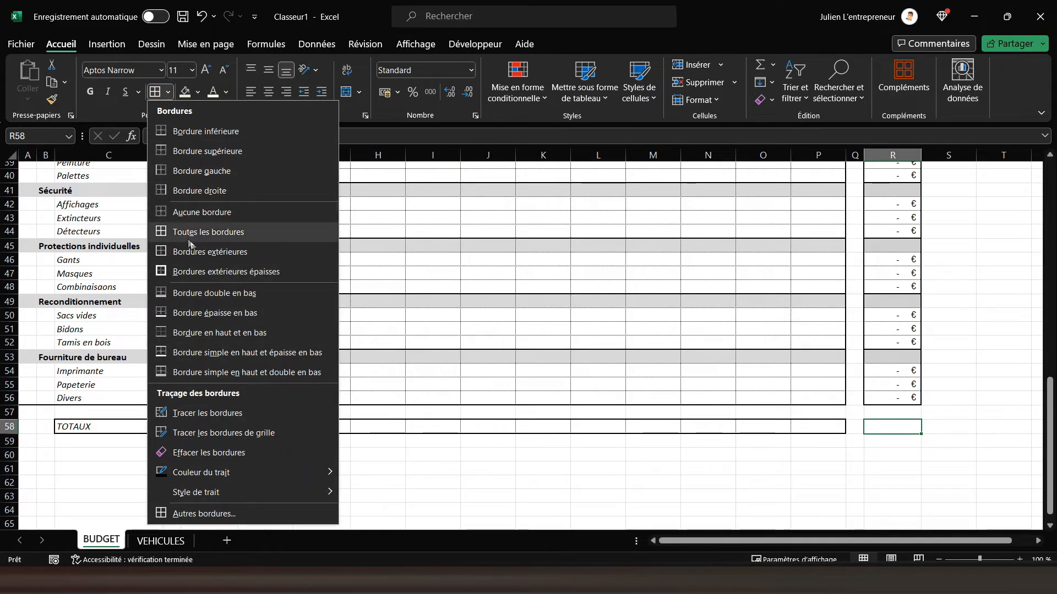
left_click(199, 267)
Make the TOTAUX label in C58 bold and centre it horizontally.
left_click(108, 428)
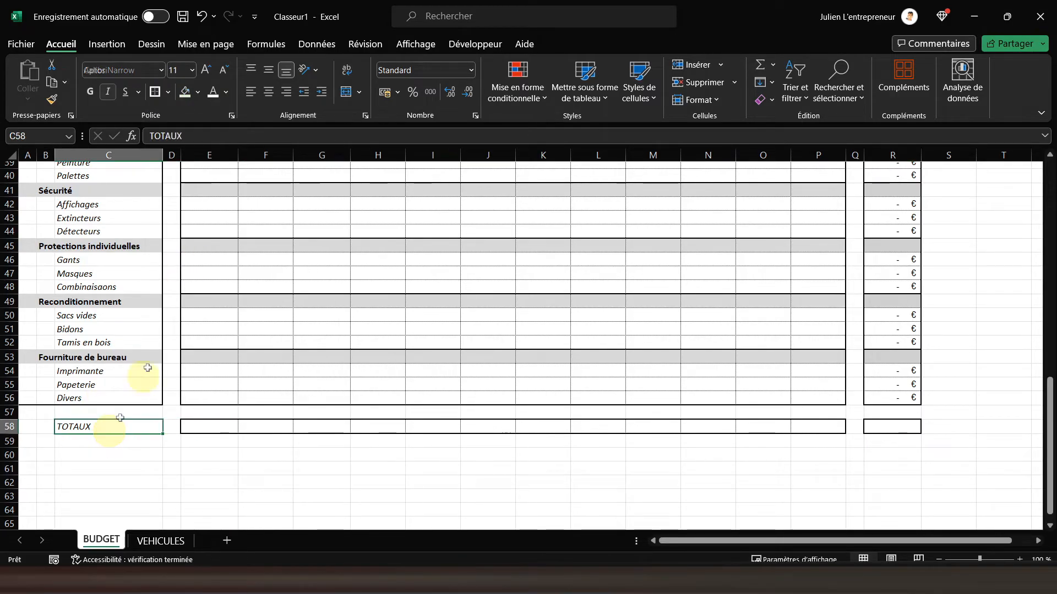
left_click(90, 92)
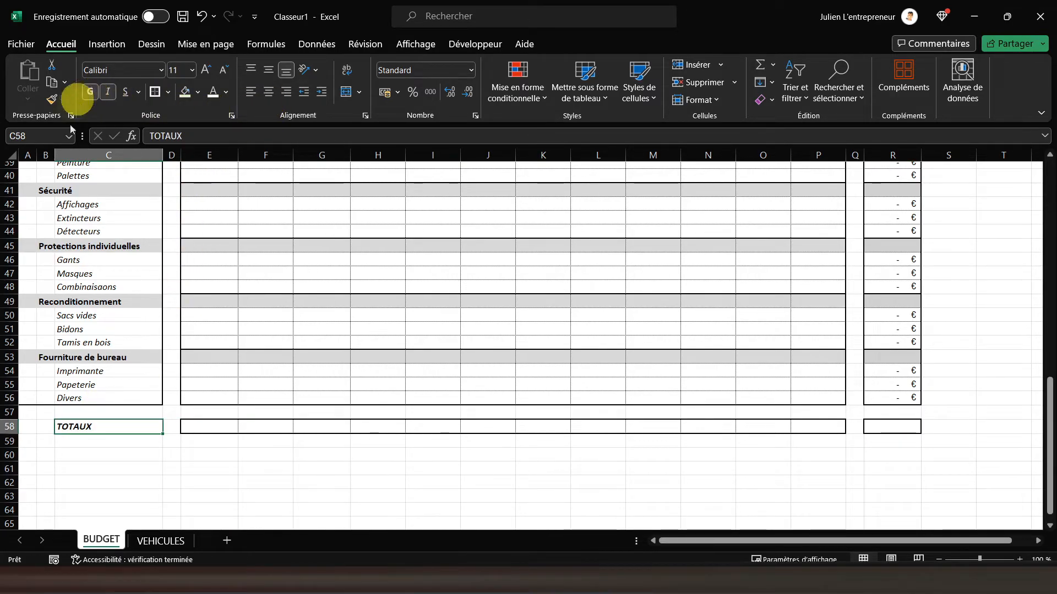
left_click(269, 94)
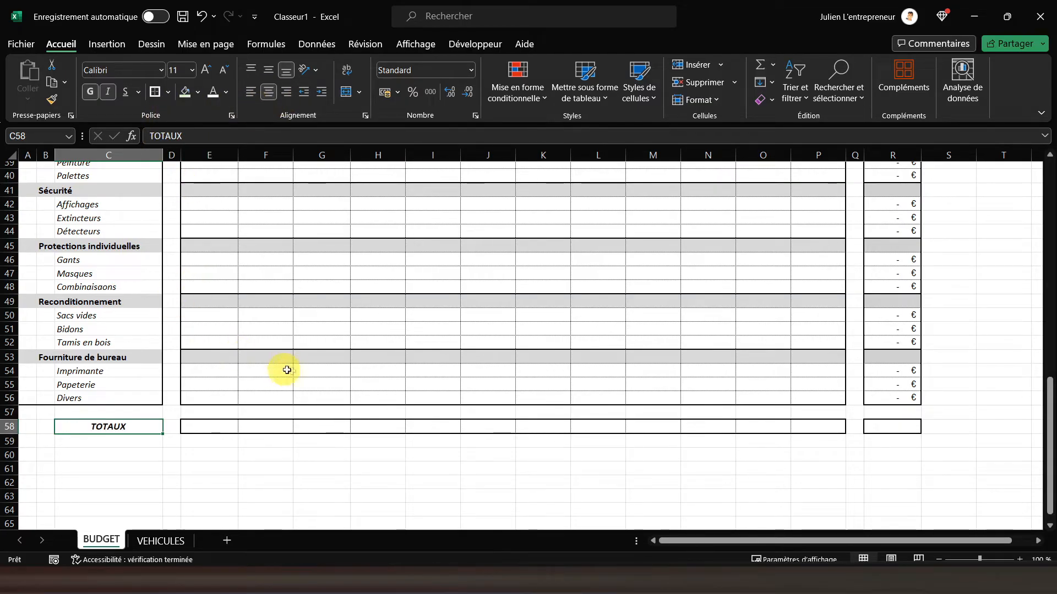
left_click(283, 371)
Build a SOMME formula in E58 over E7:E9, E11:E13, E15:E17, E19:E22, E24:E27, E29:E31 and E34:E36.
left_click(219, 428)
scroll(319, 411, "up", 6)
scroll(319, 411, "up", 7)
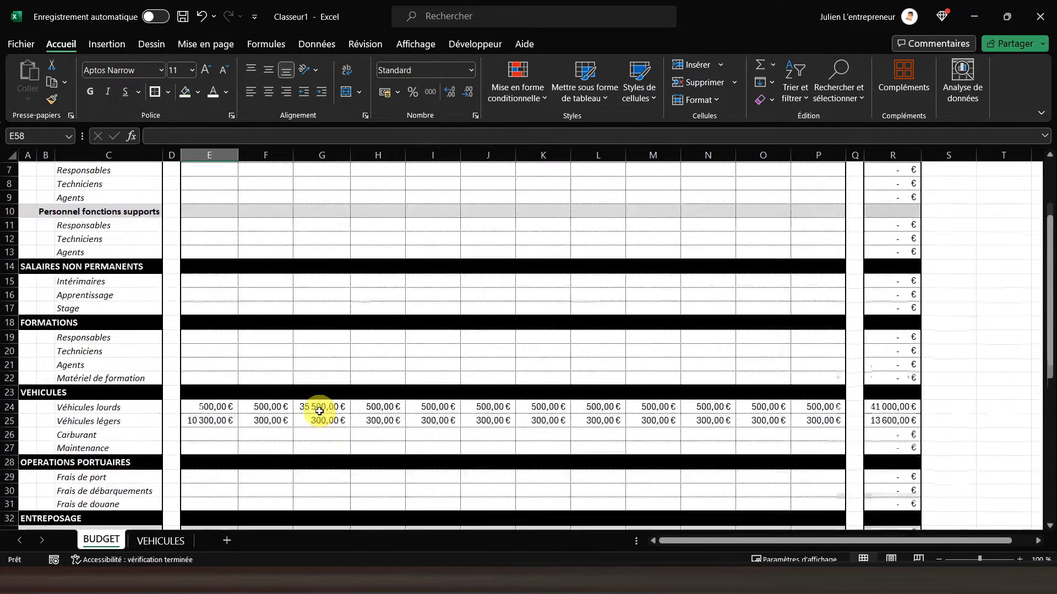
scroll(319, 411, "down", 13)
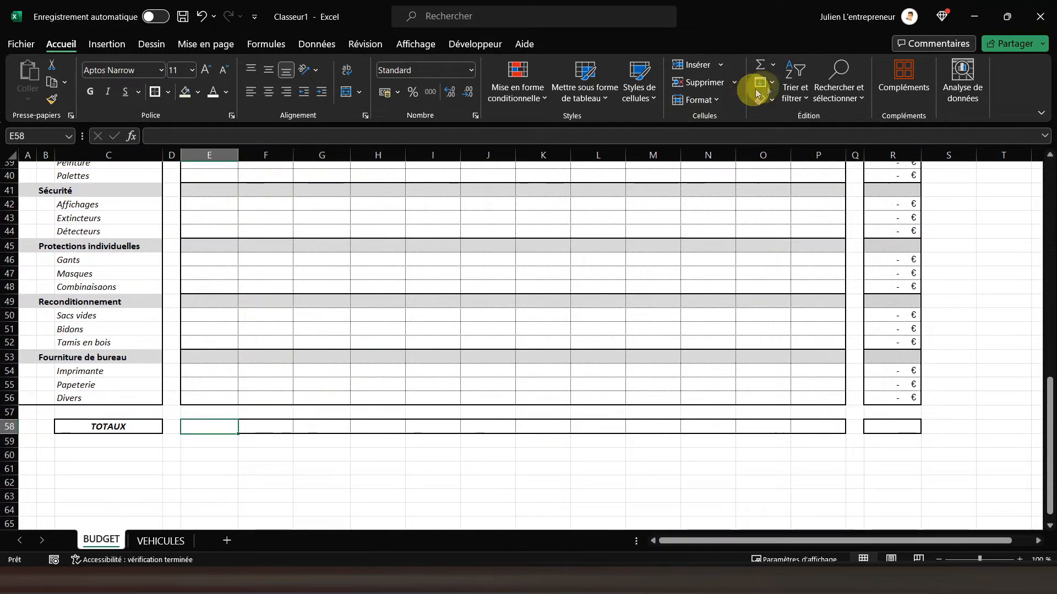
left_click(762, 67)
scroll(314, 349, "up", 13)
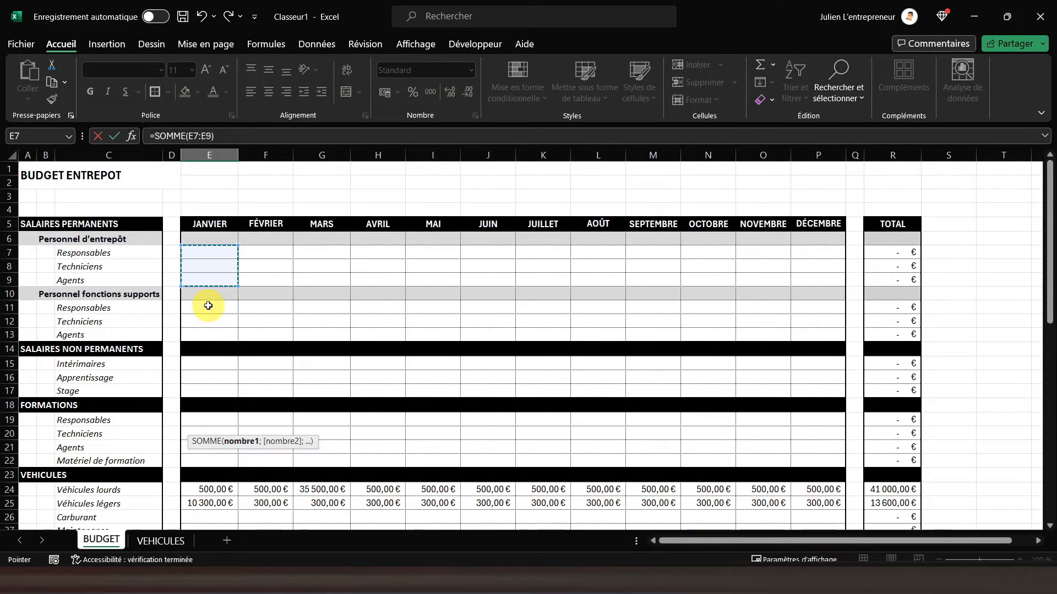
left_click_drag(211, 360, 213, 387)
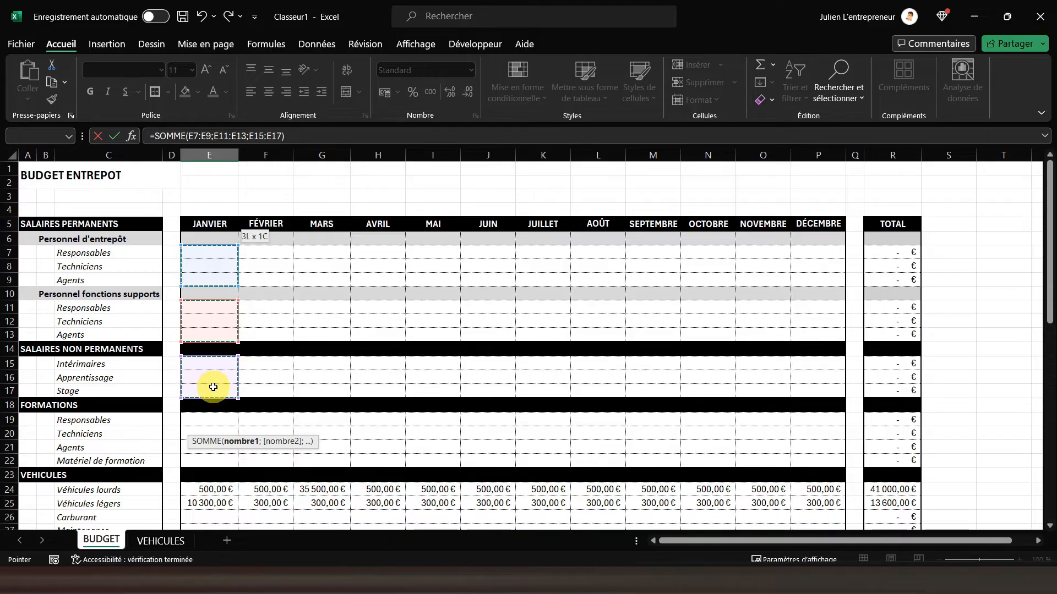
scroll(213, 387, "down", 5)
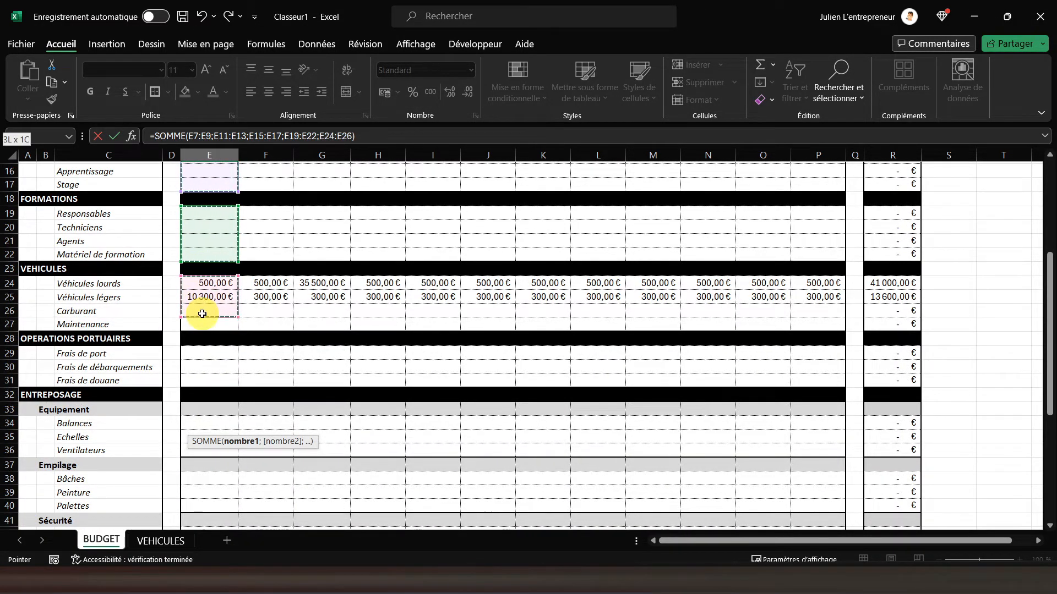
left_click_drag(202, 353, 201, 380)
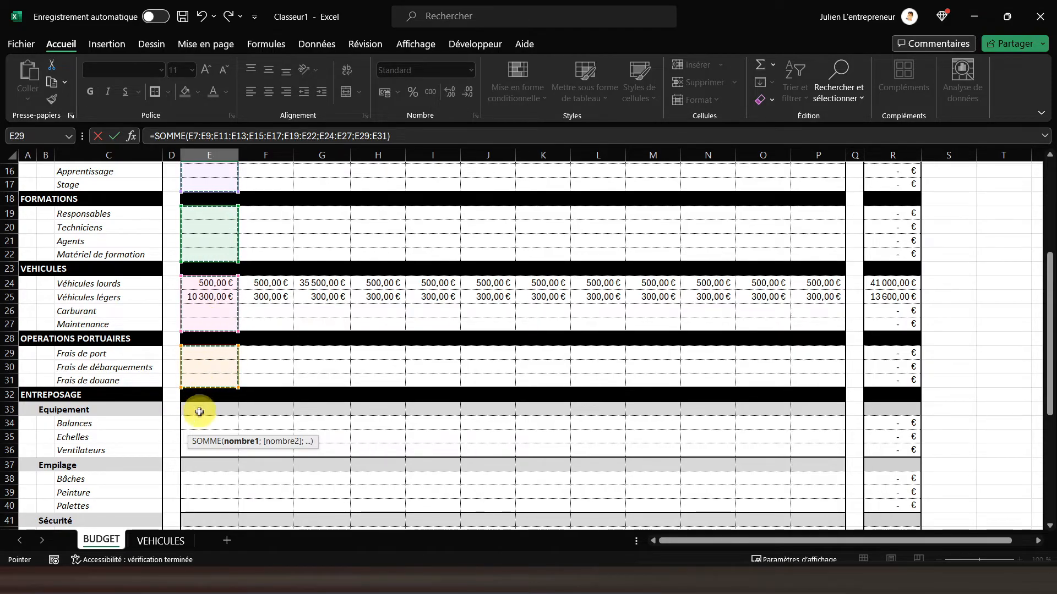
left_click_drag(199, 422, 202, 450)
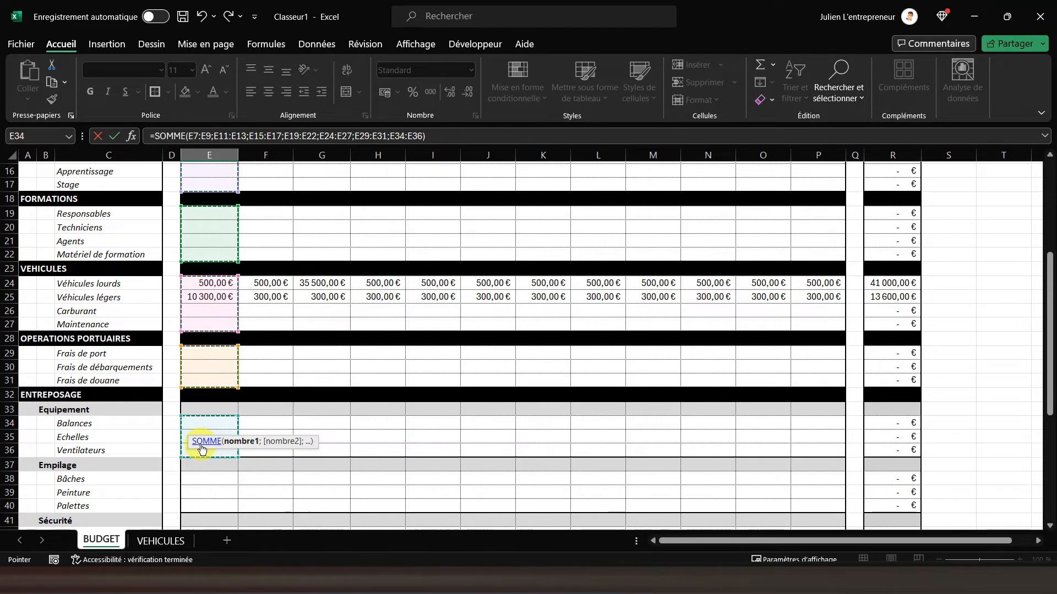
Complete the E58 formula with the ranges E38:E40, E42:E44, E46:E48, E50:E52 and E54:E56.
scroll(318, 385, "down", 4)
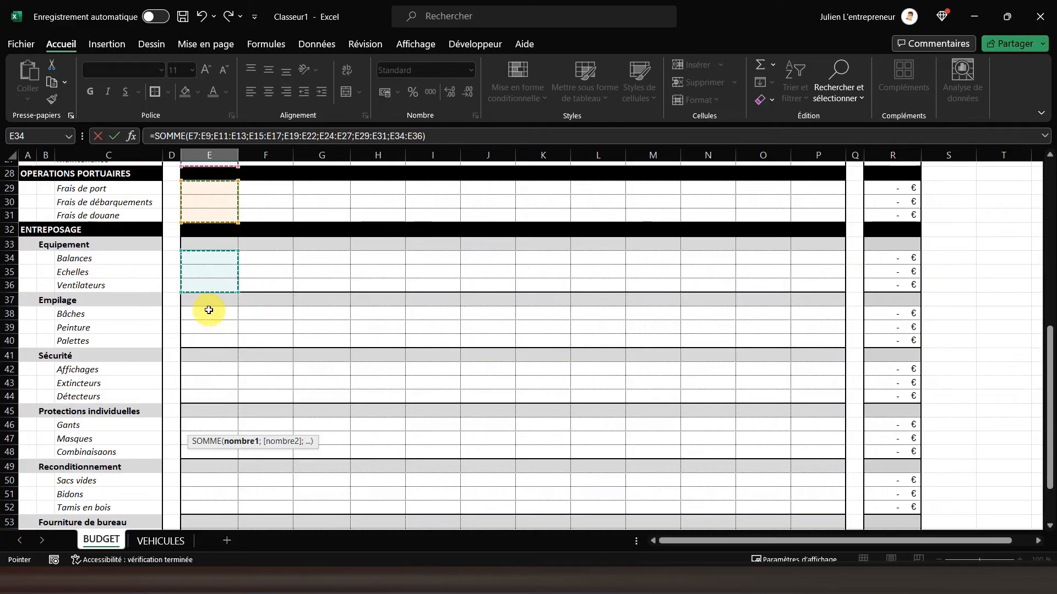
left_click_drag(203, 367, 207, 397)
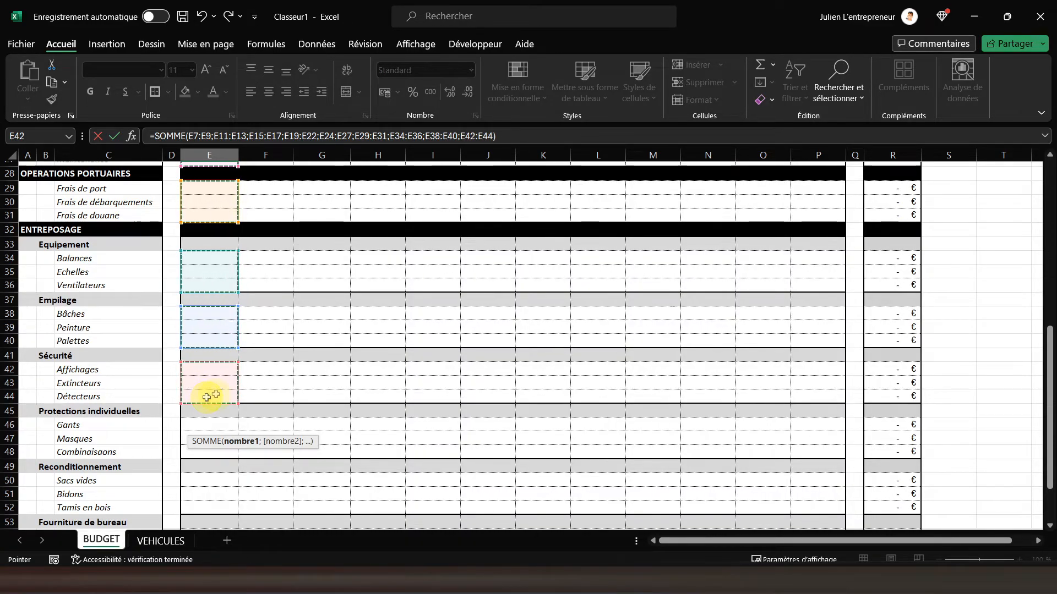
scroll(206, 398, "down", 5)
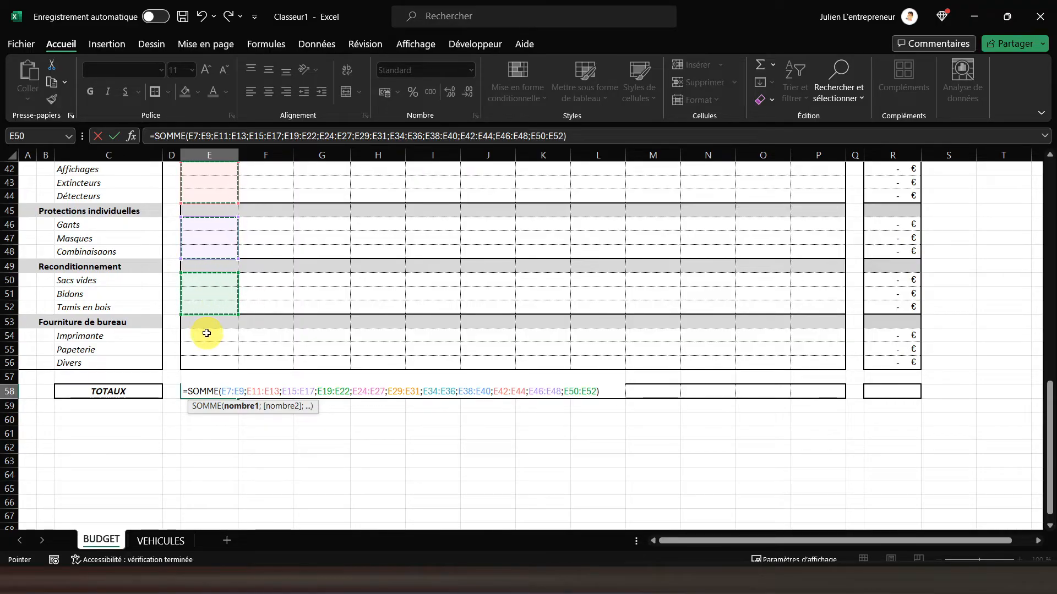
left_click_drag(207, 333, 208, 352)
key("Return")
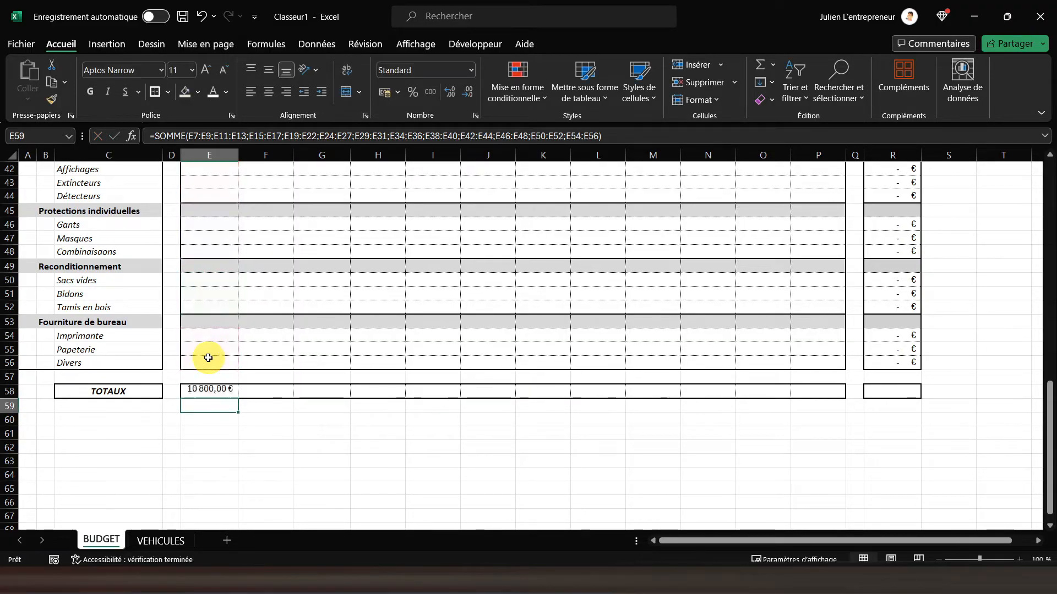
Copy the total formula from E58 and paste only the formula into F58:P58 and R58.
right_click(225, 390)
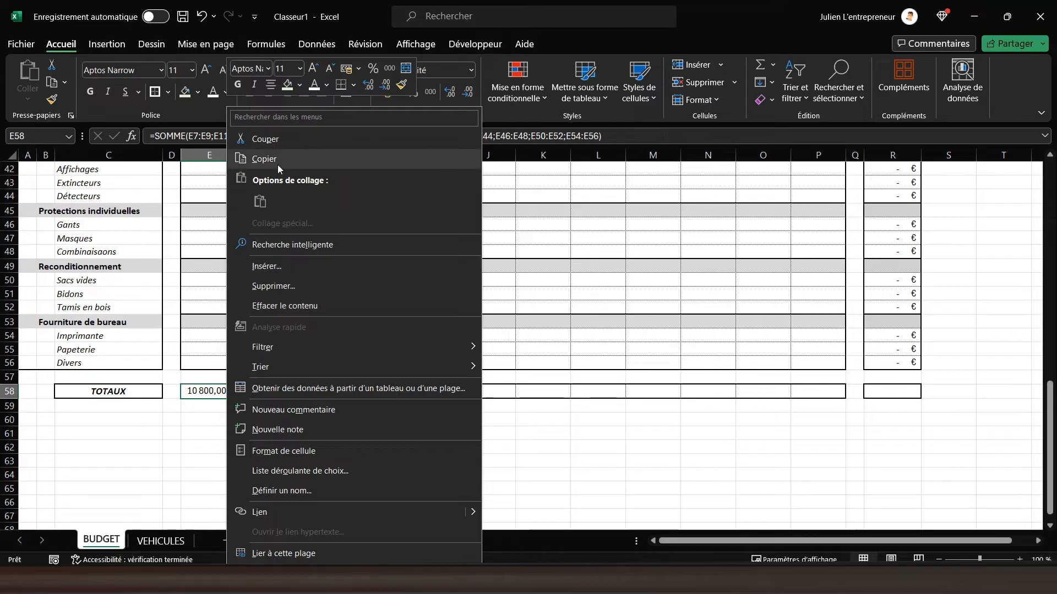
left_click(261, 92)
left_click_drag(257, 393, 812, 391)
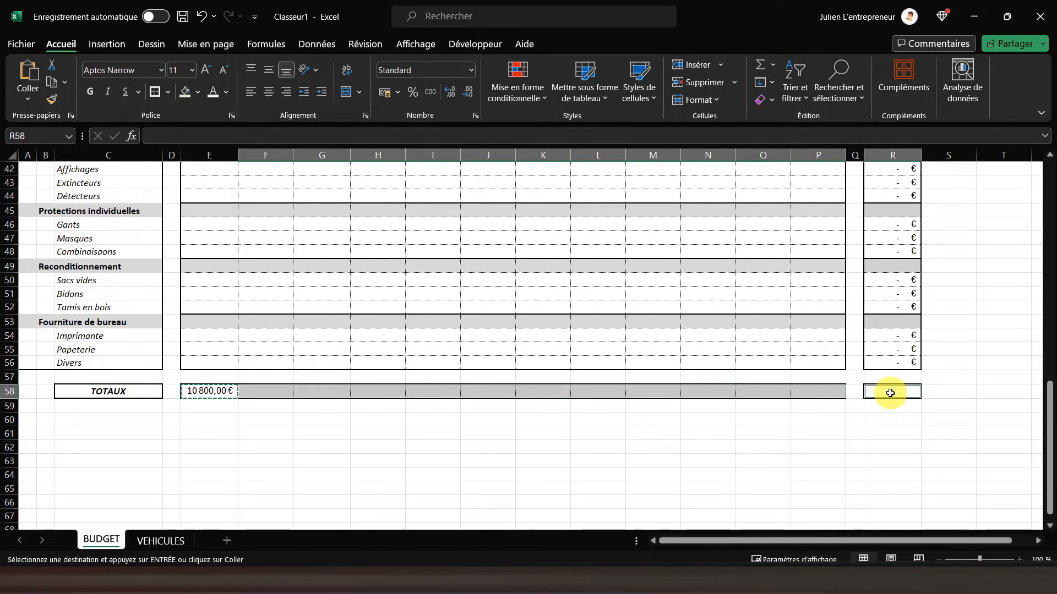
right_click(889, 393)
left_click(713, 229)
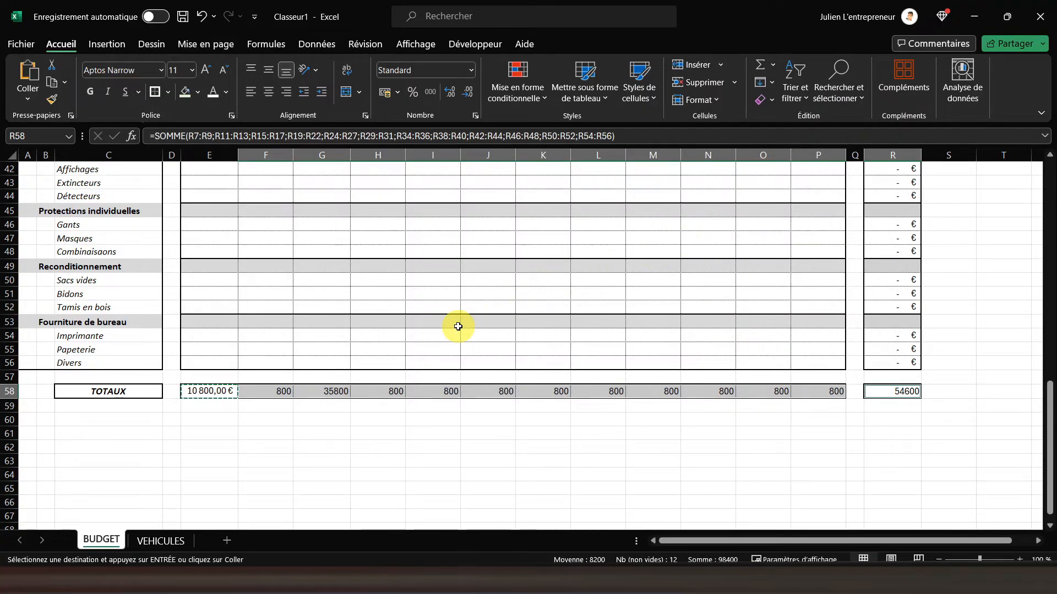
Apply the euro Comptabilité number format to columns E through R of the BUDGET sheet.
scroll(458, 327, "up", 14)
left_click_drag(209, 157, 893, 155)
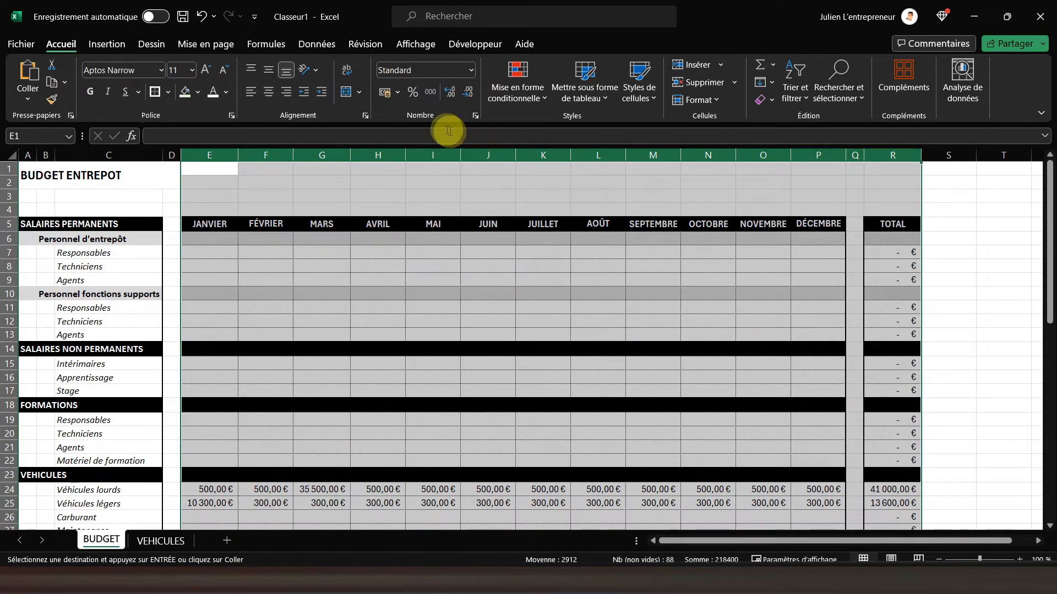
left_click(383, 92)
left_click(403, 307)
Make the whole TOTAUX row 58 bold and italic.
scroll(405, 308, "down", 8)
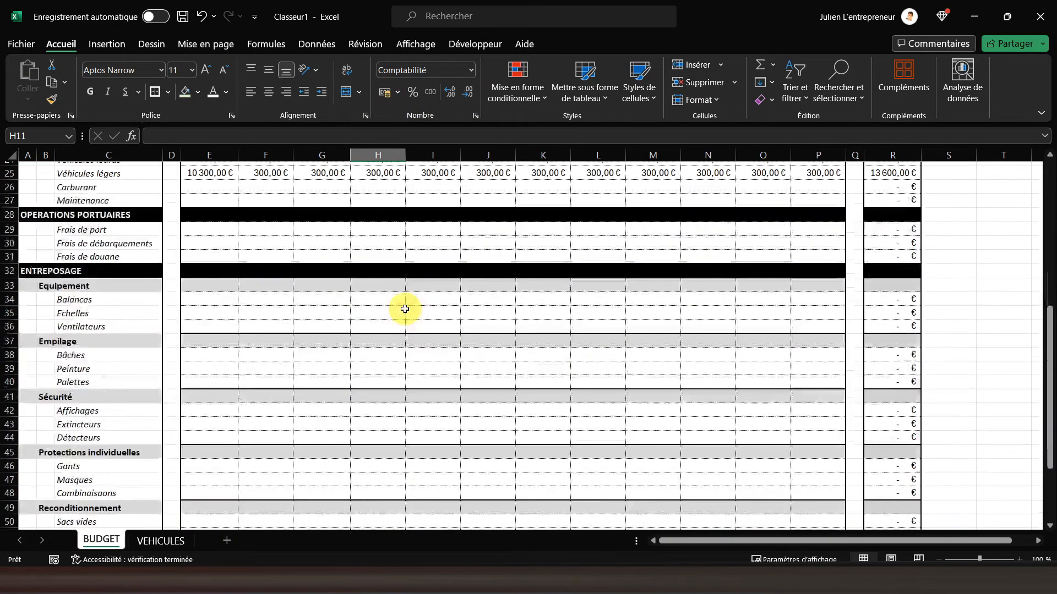
scroll(404, 308, "down", 7)
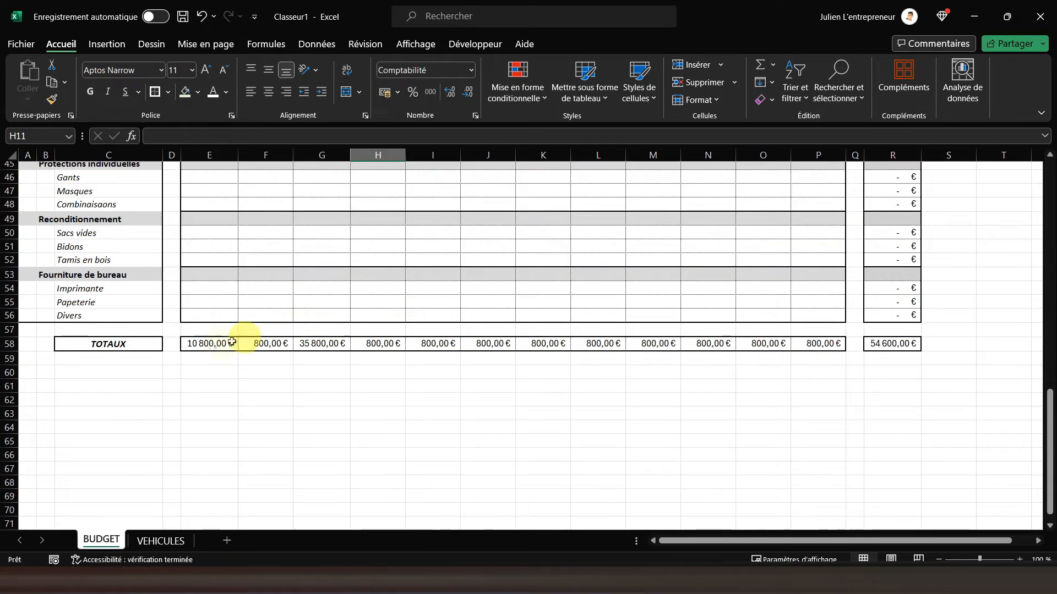
left_click(10, 344)
left_click(92, 97)
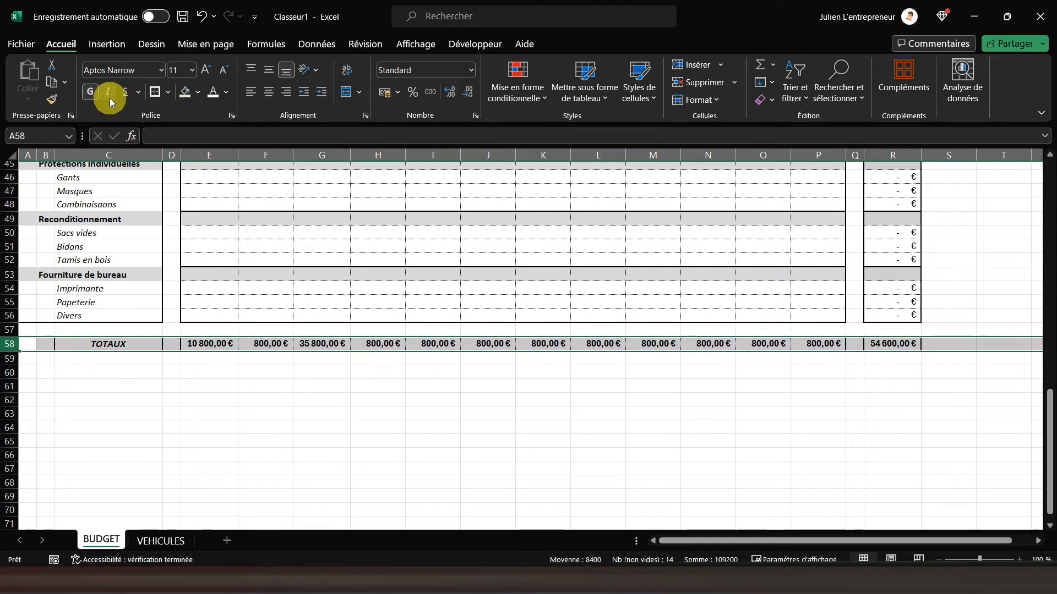
left_click(109, 97)
Widen columns G, E and R slightly so their totals in row 58 fit.
left_click_drag(347, 155, 349, 155)
left_click_drag(238, 156, 242, 155)
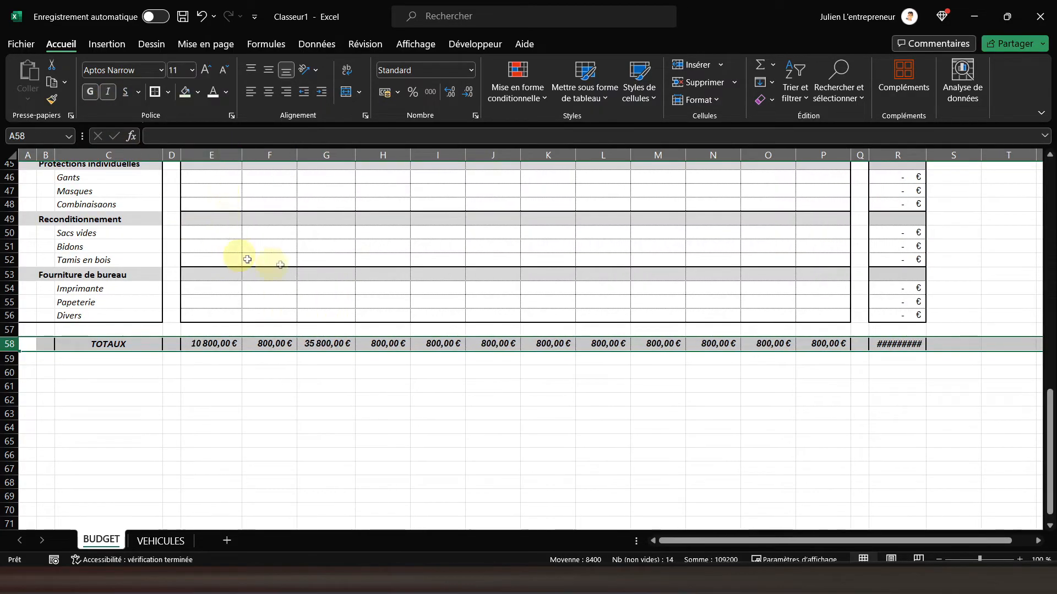
left_click(418, 258)
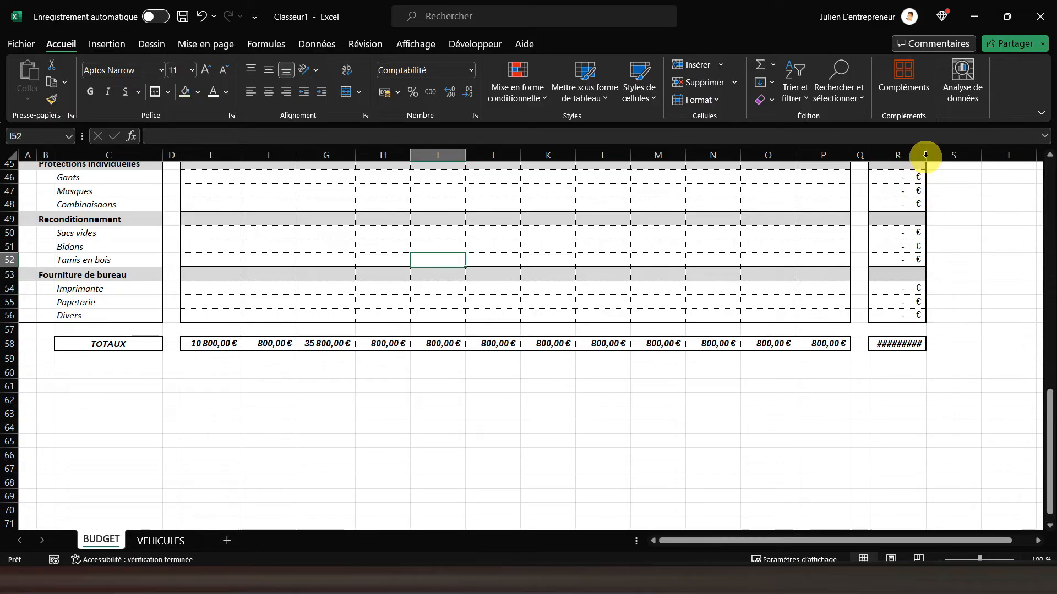
left_click_drag(925, 155, 930, 155)
left_click(650, 273)
Review the BUDGET sheet's vehicle amounts in rows 24 and 25 and the empty salary lines above them.
scroll(481, 309, "up", 10)
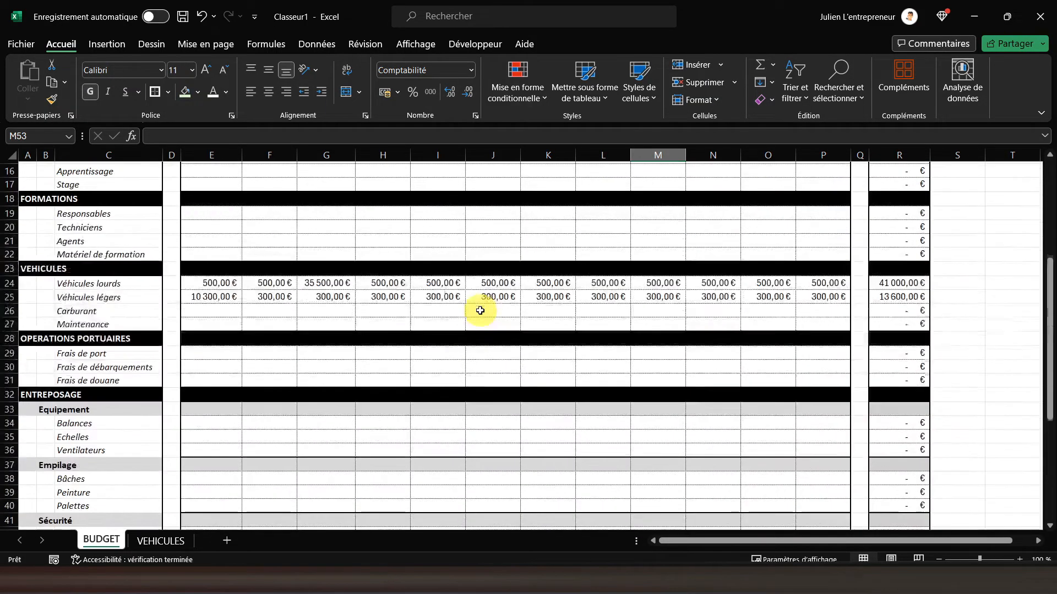
scroll(480, 311, "up", 5)
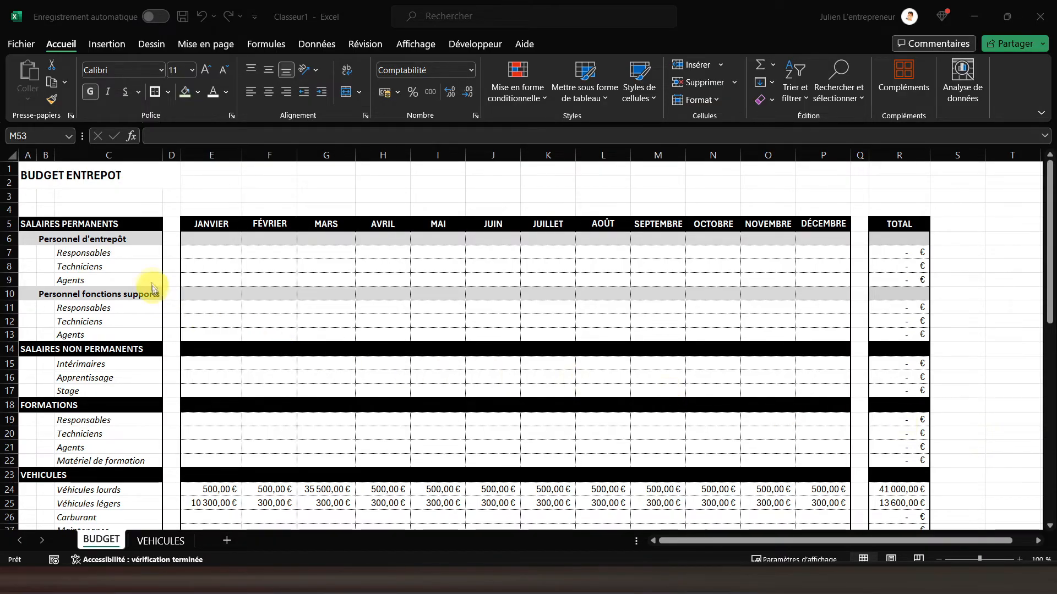
scroll(156, 360, "down", 3)
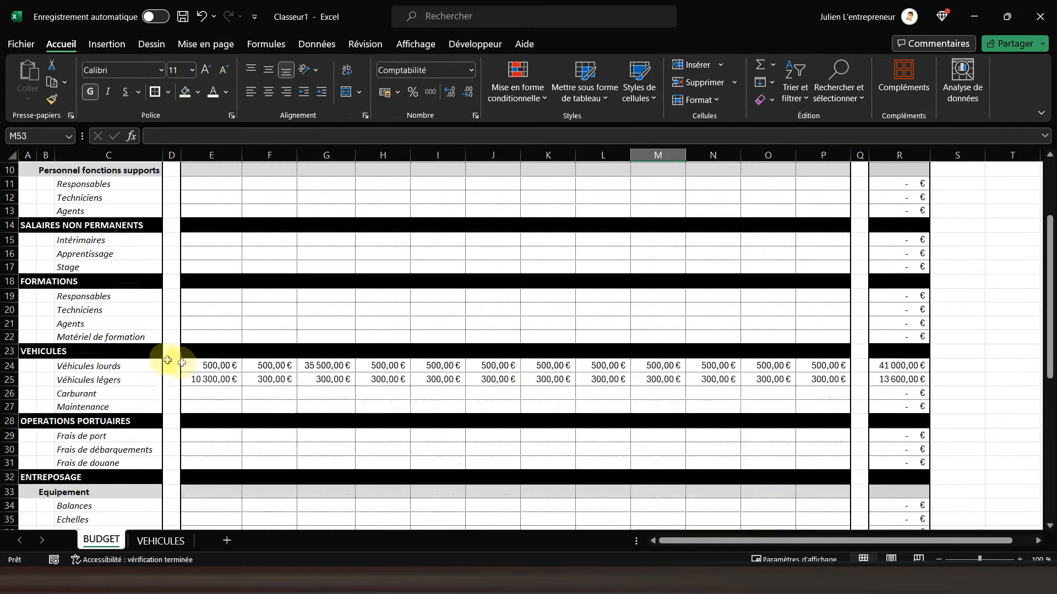
left_click_drag(200, 366, 885, 376)
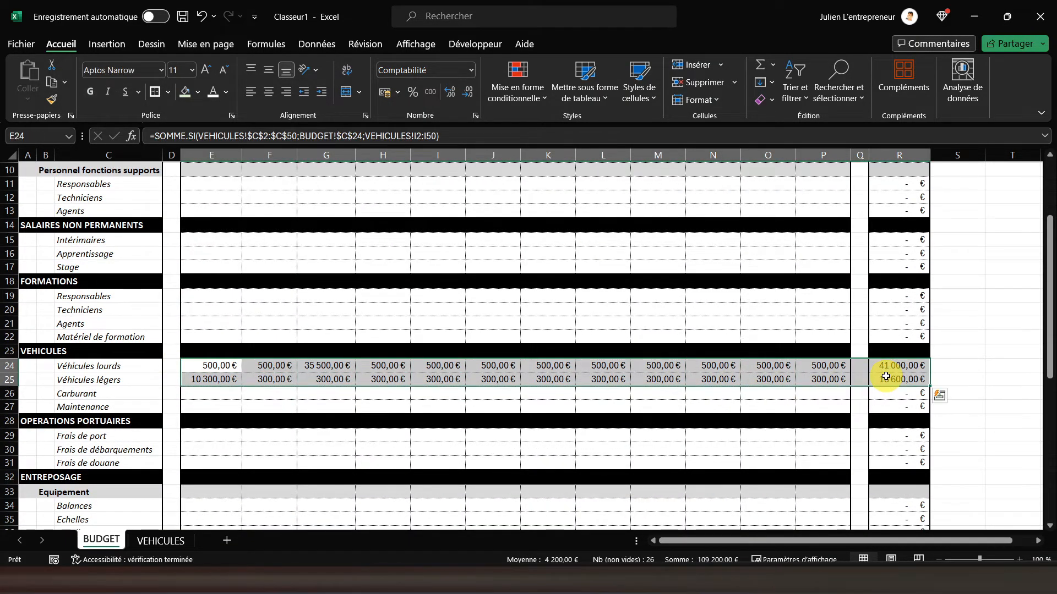
scroll(886, 376, "up", 2)
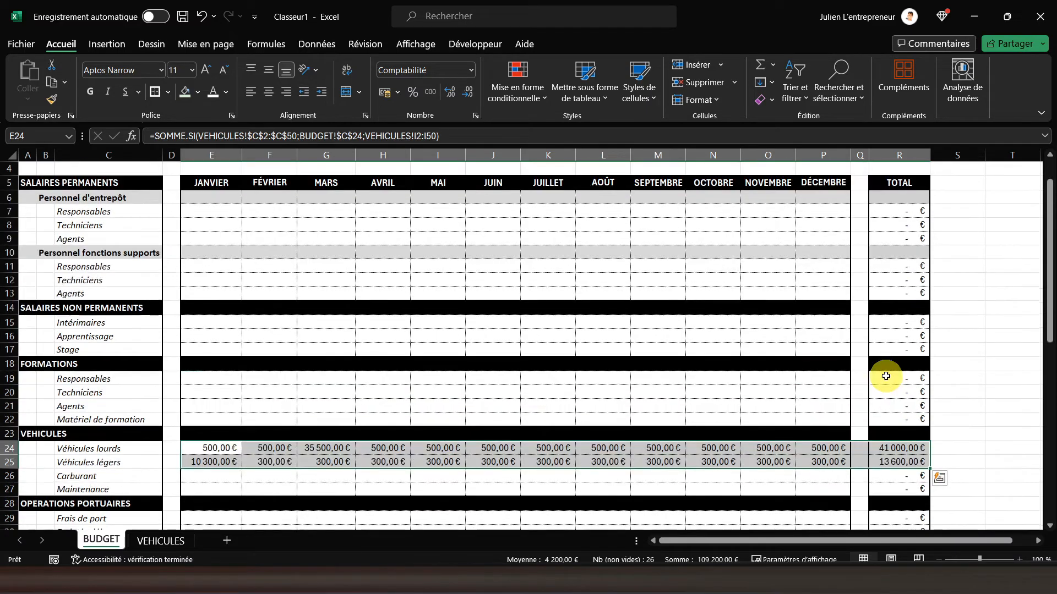
left_click(209, 223)
left_click_drag(273, 240, 885, 345)
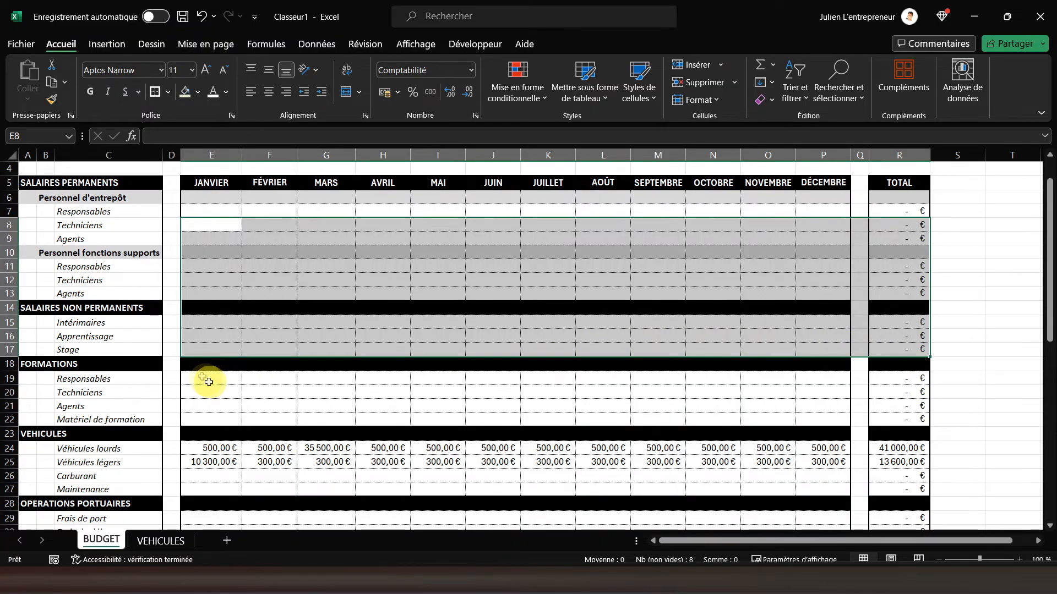
left_click(103, 293)
left_click(96, 213)
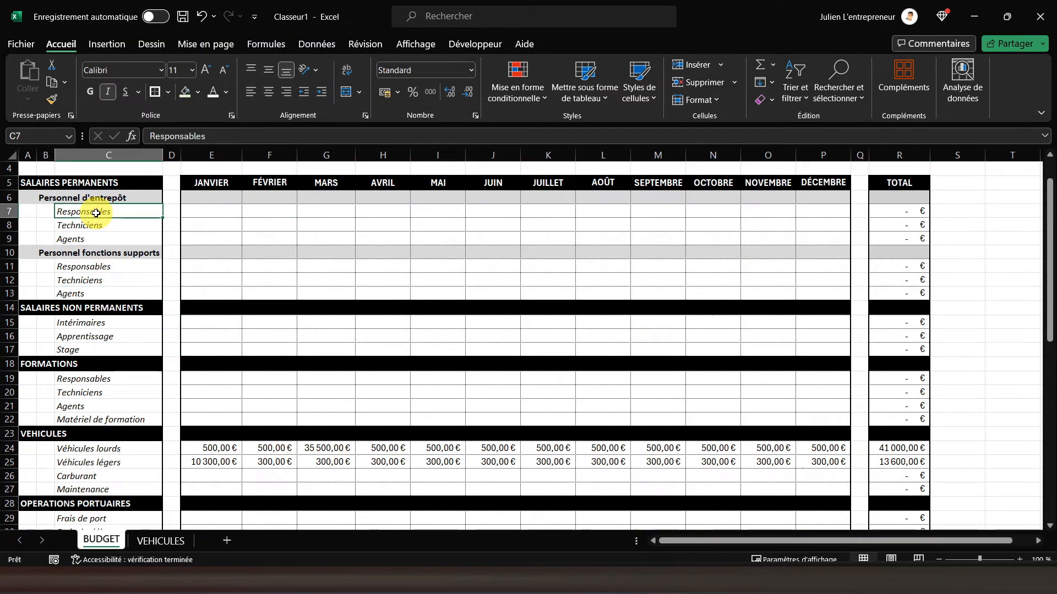
left_click(88, 186)
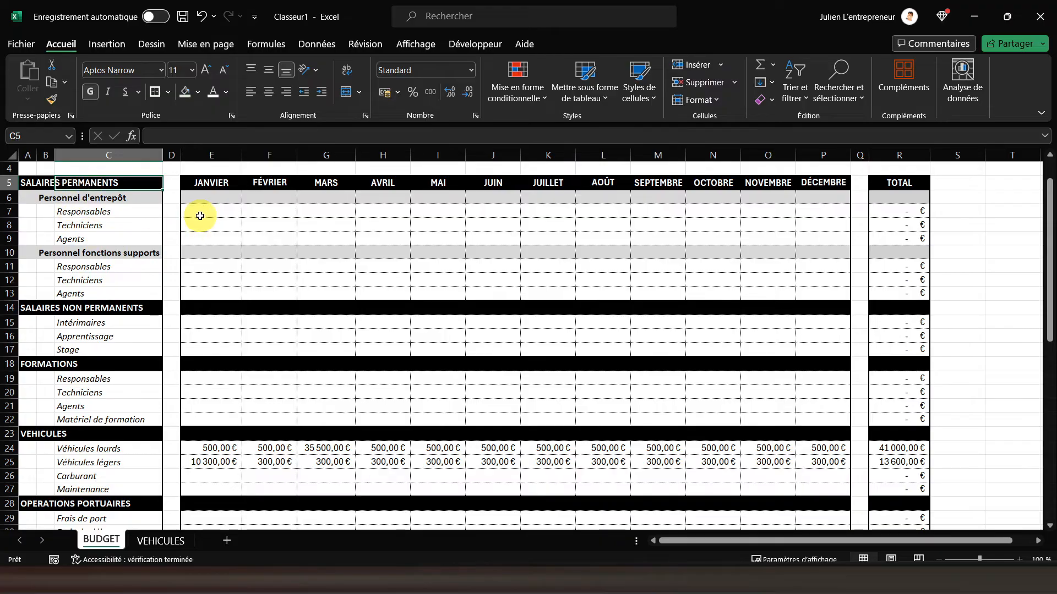
Fill the FORMATIONS monthly cells E19:P22 with light green.
scroll(208, 326, "down", 4)
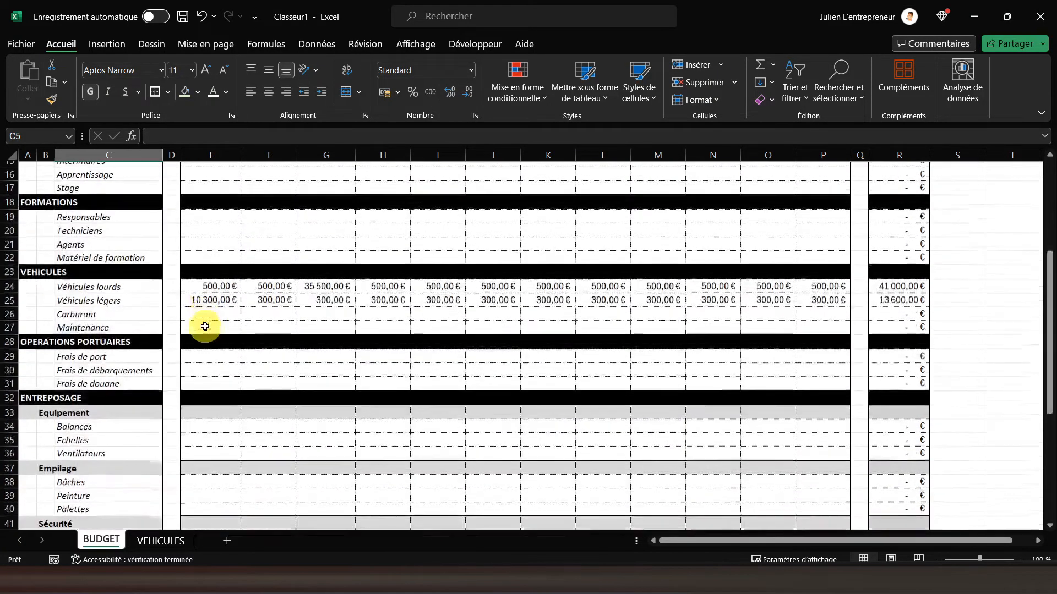
scroll(222, 333, "up", 2)
left_click_drag(194, 293, 825, 337)
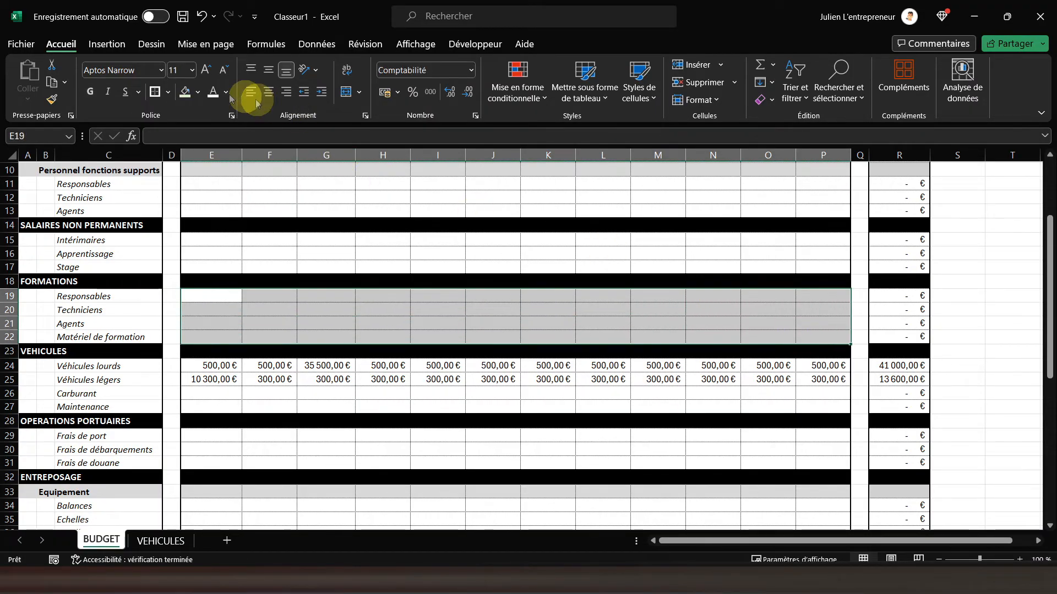
left_click(198, 92)
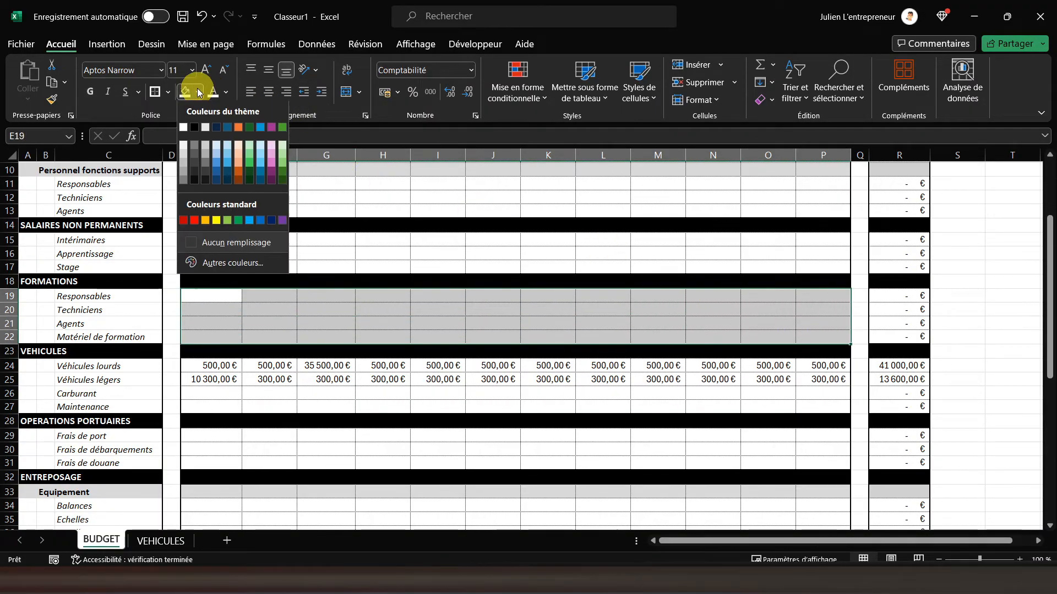
left_click(282, 149)
Fill the Carburant and Maintenance monthly cells E26:P27 with the same light green.
scroll(208, 338, "down", 4)
left_click(187, 229)
left_click_drag(263, 230, 804, 240)
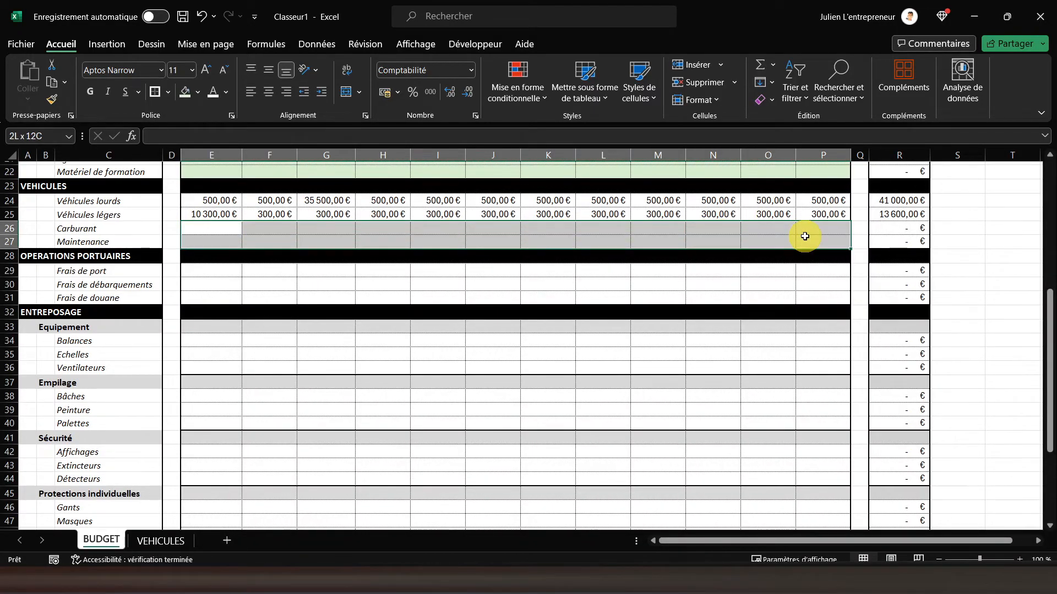
left_click(185, 92)
Fill the OPERATIONS PORTUAIRES cells E29:P31 and the Equipement cells E34:P36 with the same light green.
left_click(199, 271)
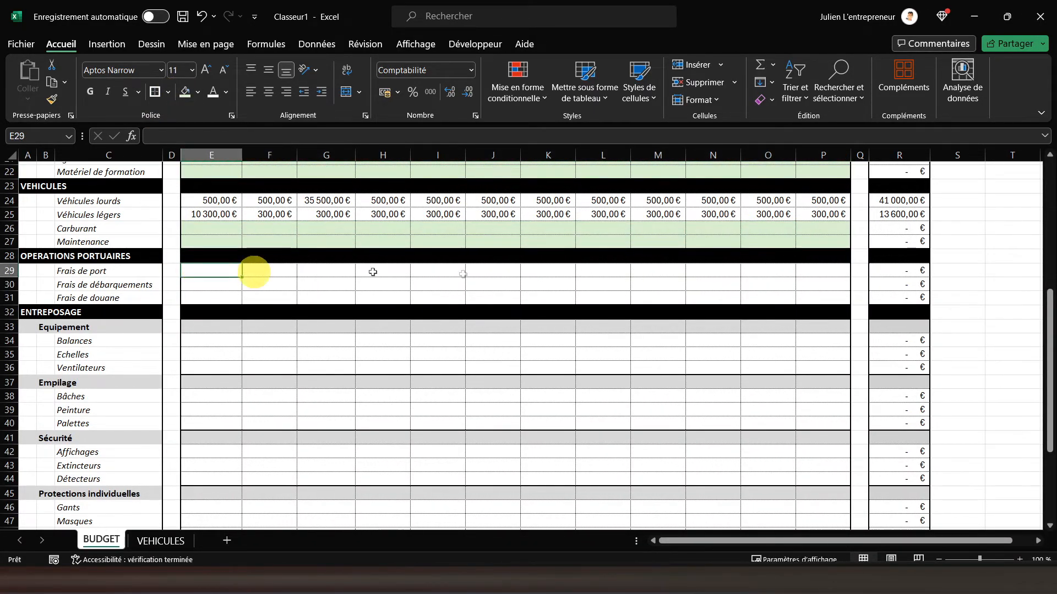
left_click_drag(373, 272, 814, 297)
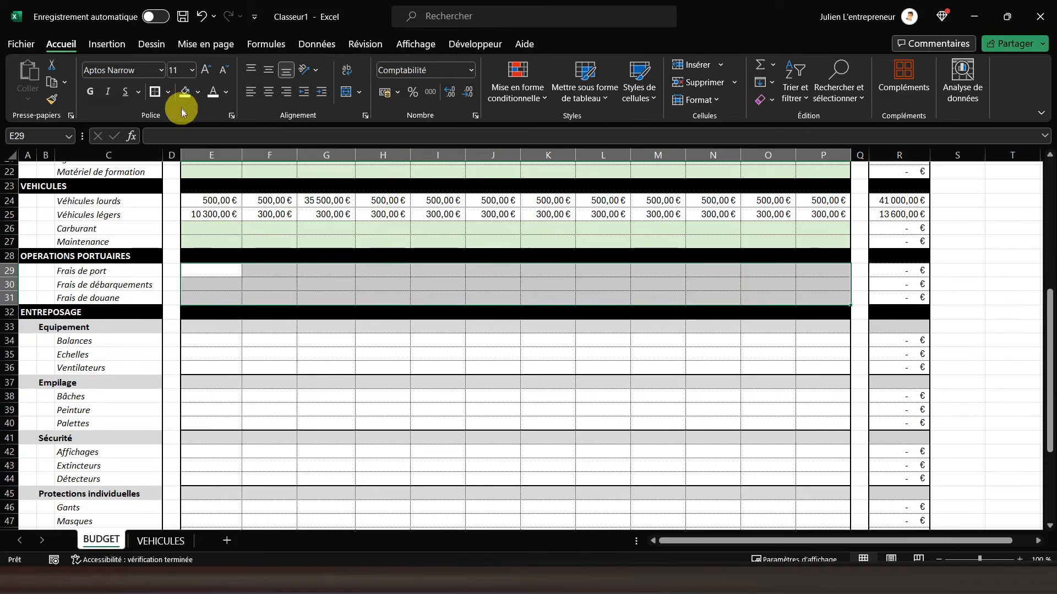
left_click(185, 92)
scroll(179, 278, "down", 2)
left_click_drag(199, 255, 816, 283)
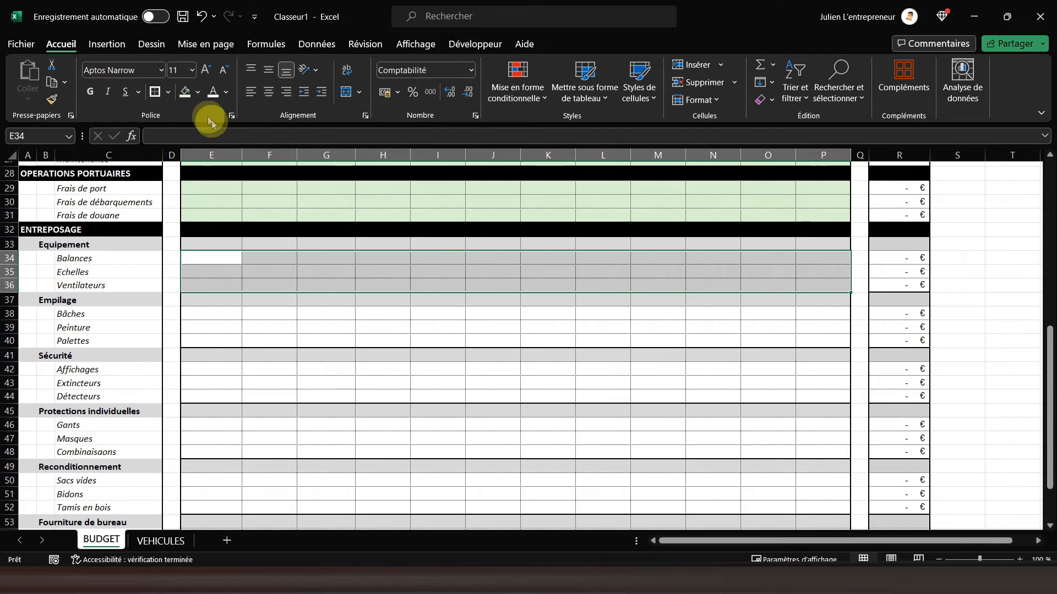
left_click(185, 92)
Fill the monthly cells of rows 38–40, 42–44, 46–48, 50–52 and 54–56, columns E to P, with the same light green.
scroll(253, 323, "down", 2)
left_click_drag(206, 233, 835, 257)
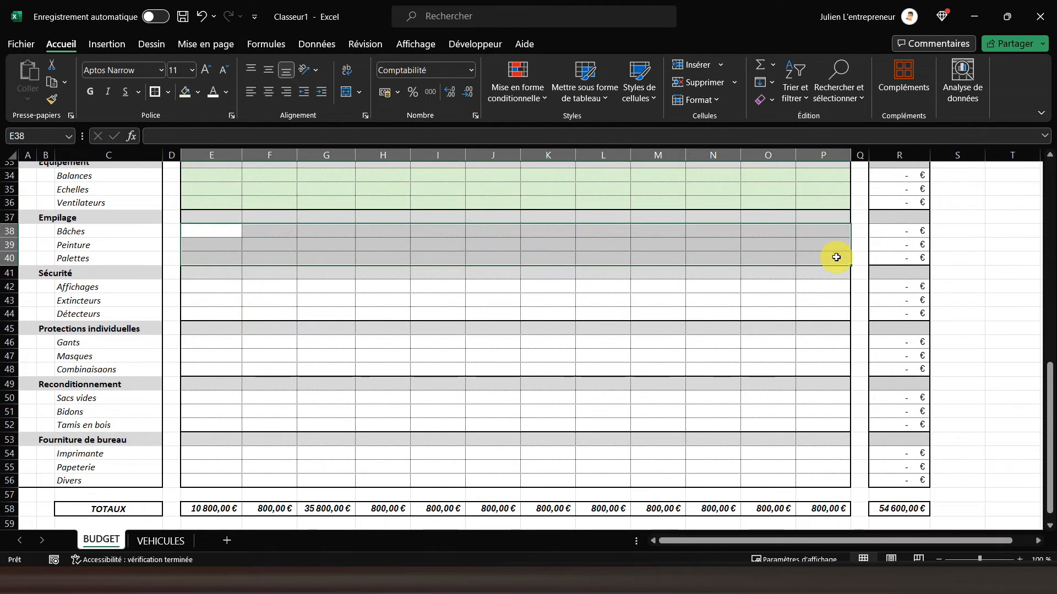
left_click_drag(214, 287, 813, 311)
left_click_drag(216, 343, 825, 361)
left_click_drag(214, 399, 236, 474)
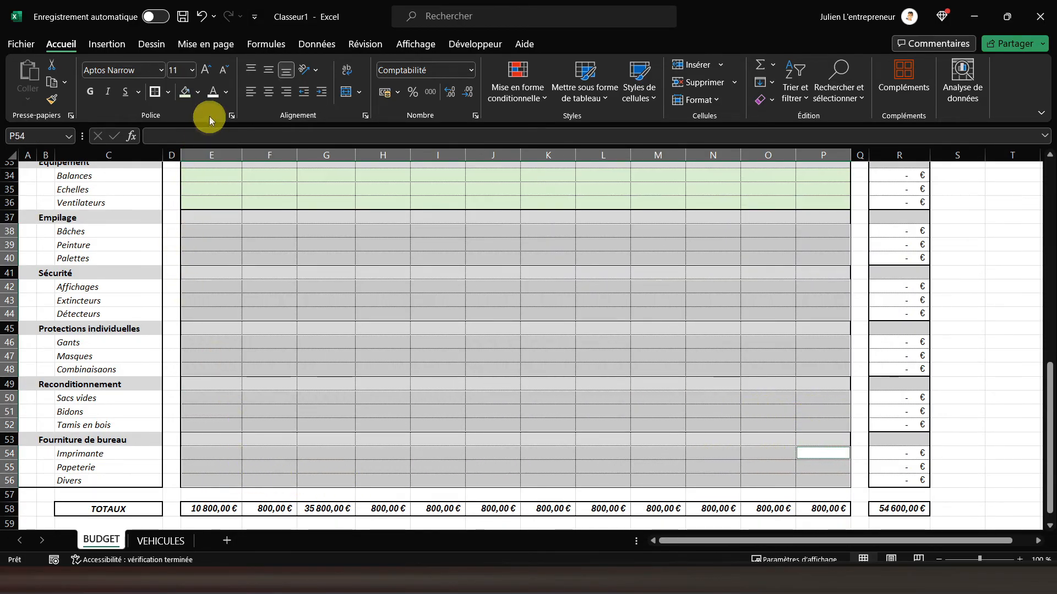
left_click(185, 92)
left_click(342, 394)
Compare the VEHICULES sheet's monthly amounts with the BUDGET sheet's vehicle rows, and check the unfilled salary cells.
scroll(298, 413, "up", 11)
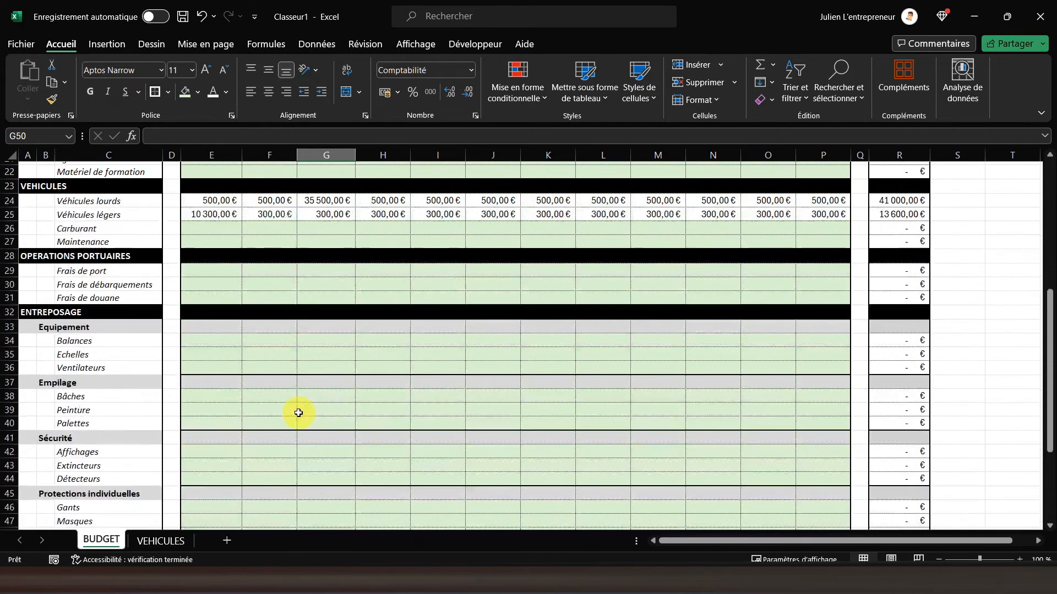
left_click(68, 174)
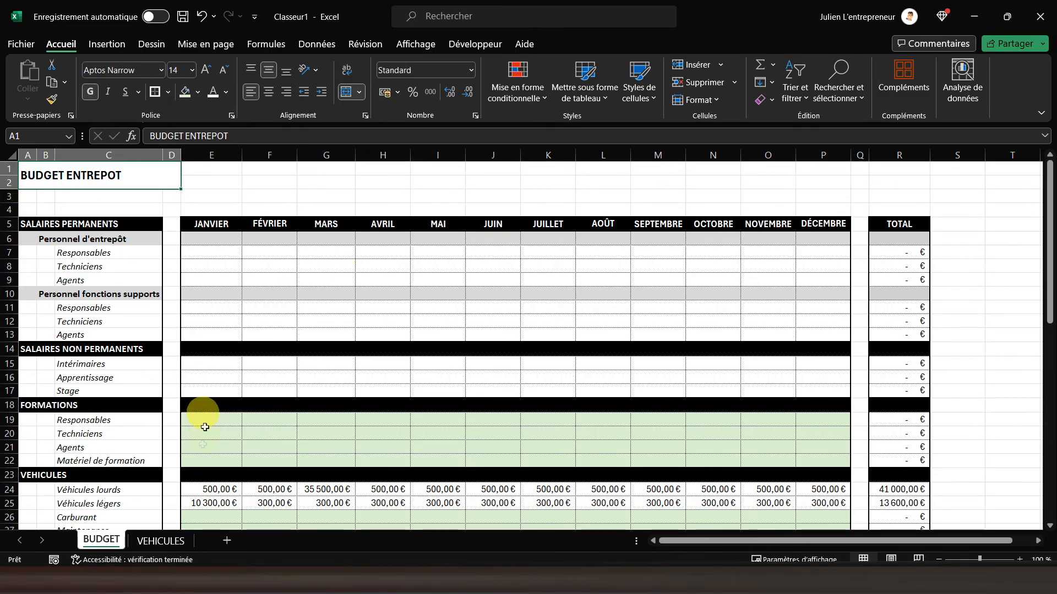
left_click(160, 541)
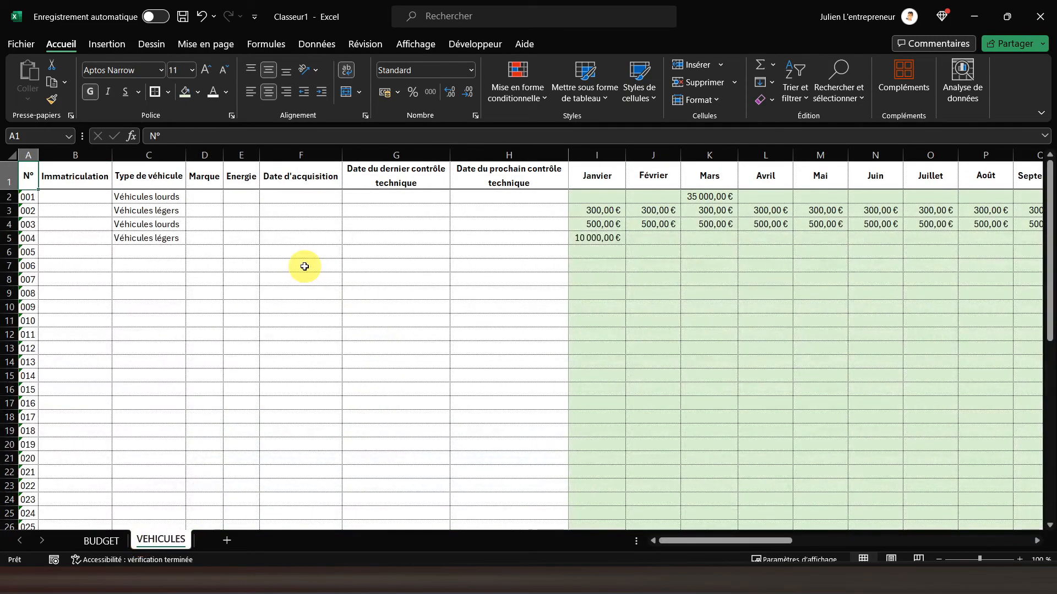
left_click(101, 541)
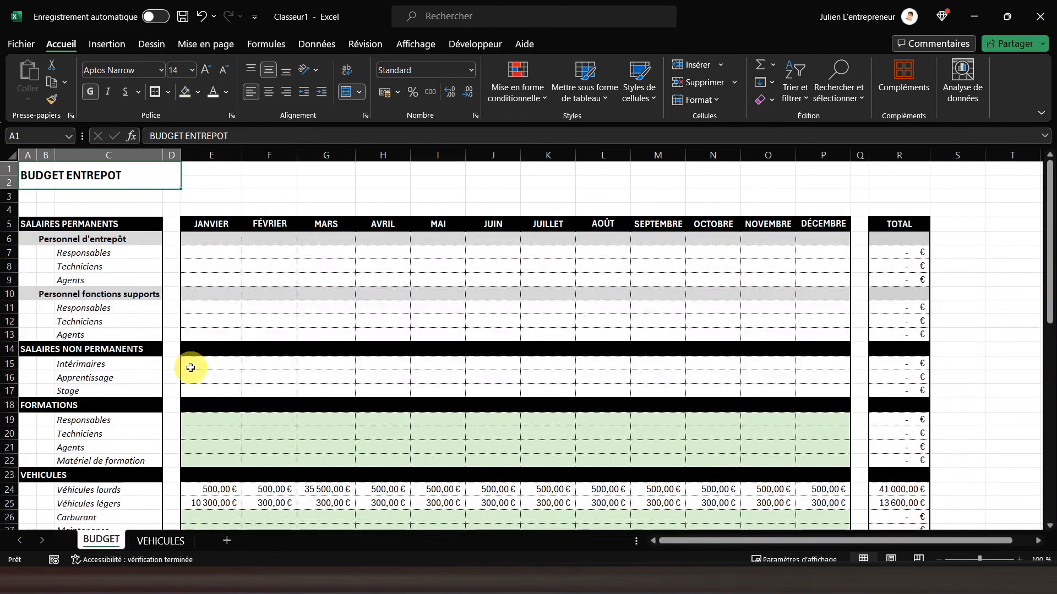
scroll(191, 368, "down", 3)
left_click_drag(190, 367, 816, 381)
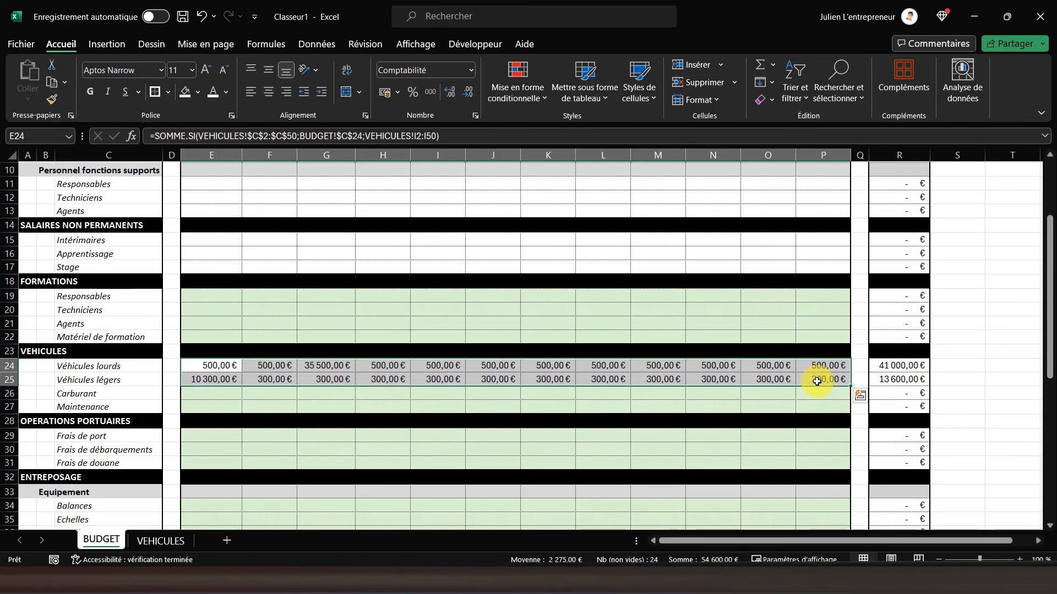
scroll(815, 380, "up", 3)
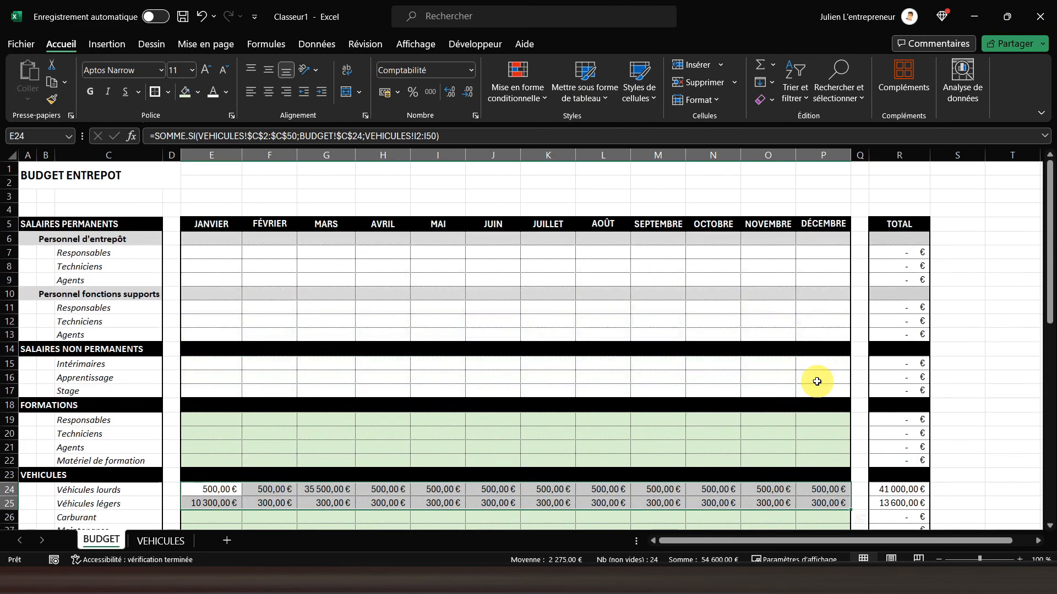
left_click(205, 256)
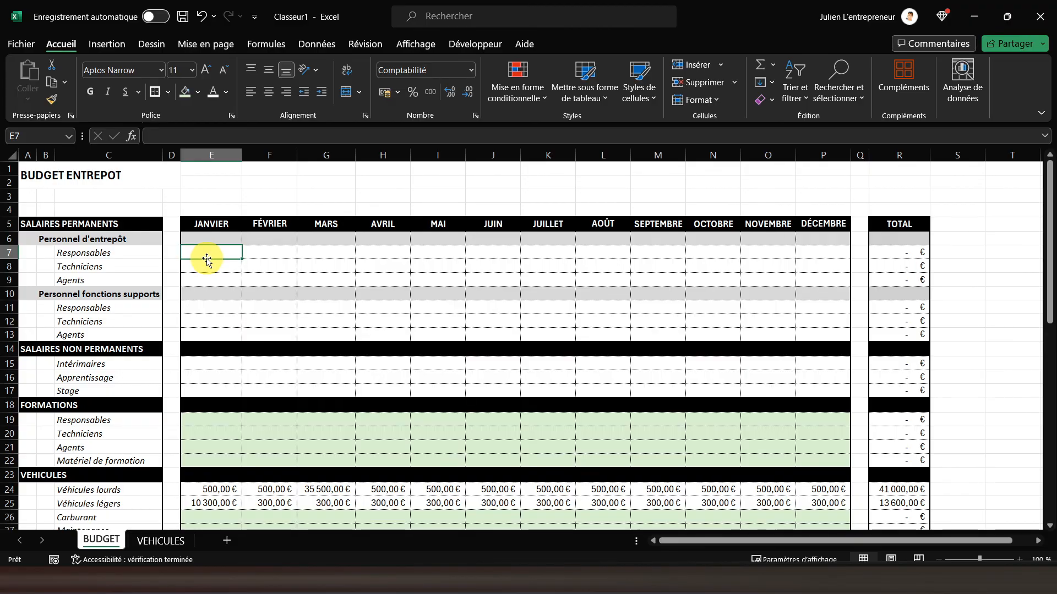